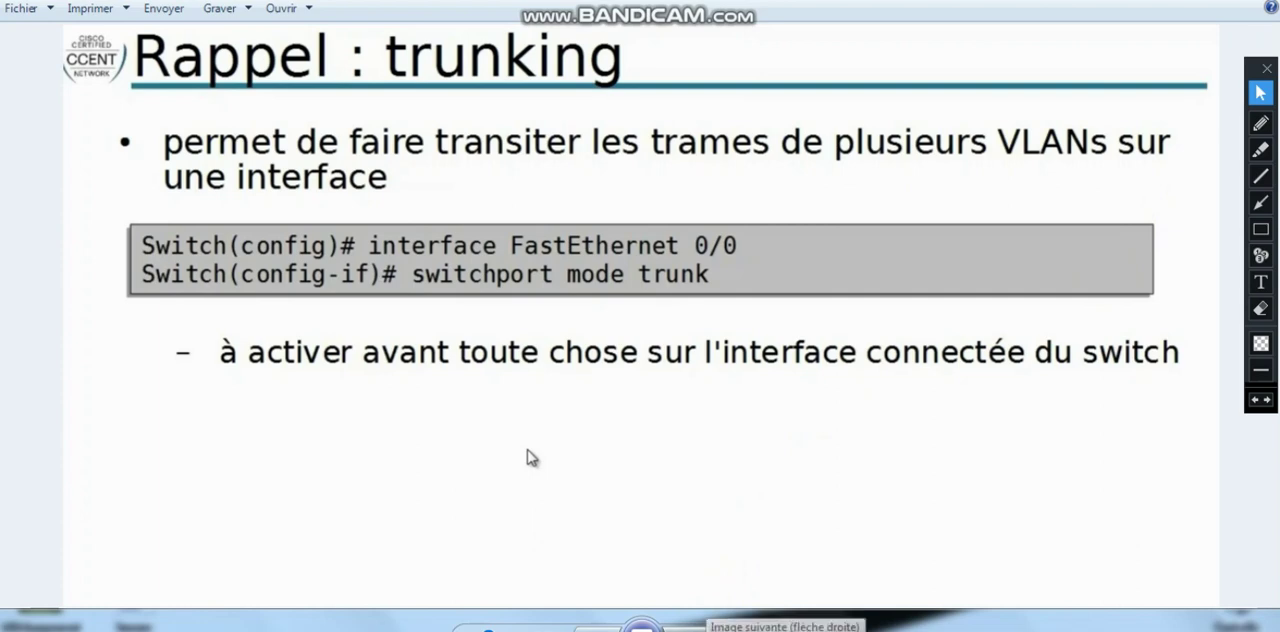
# - Glance at the sub-interfaces slide, return to the trunking slide, and switch to the Packet Tracer topology
pyautogui.click(686, 630)
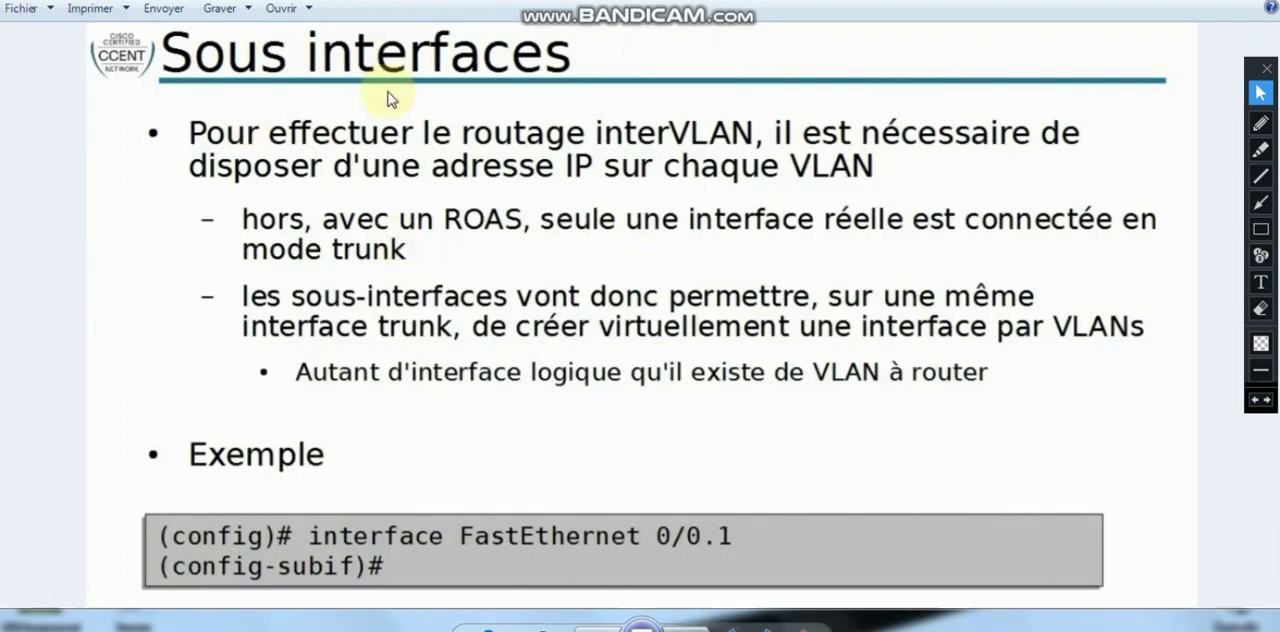
pyautogui.click(598, 630)
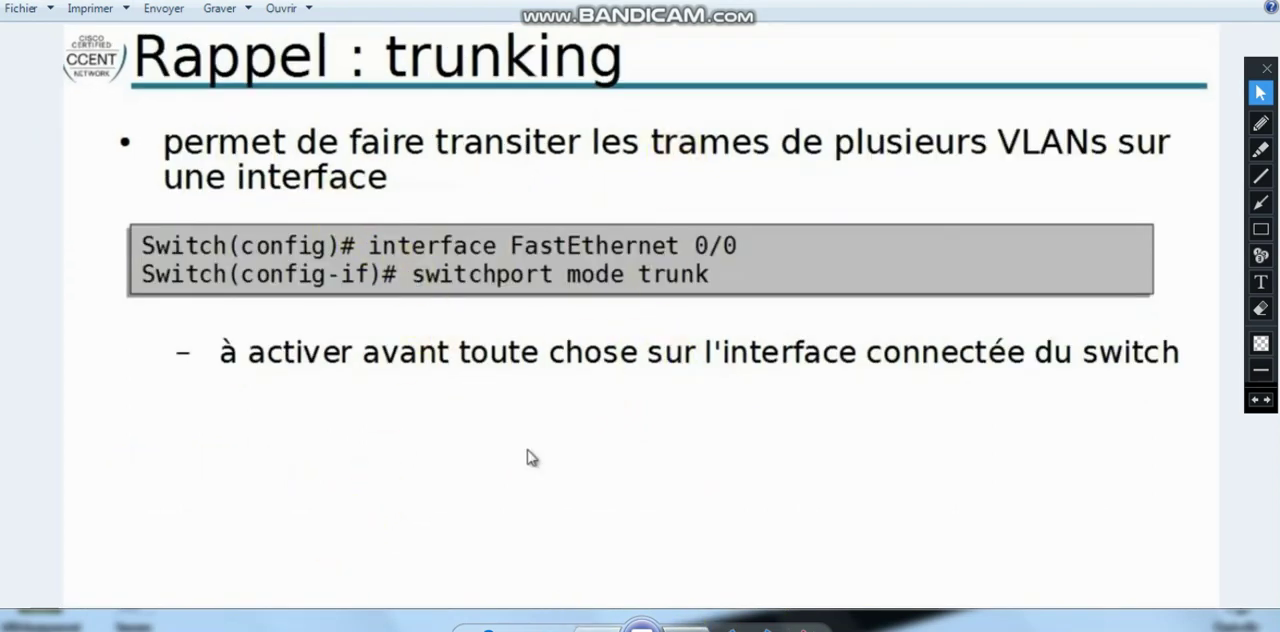
pyautogui.hotkey('alt', 'Tab')
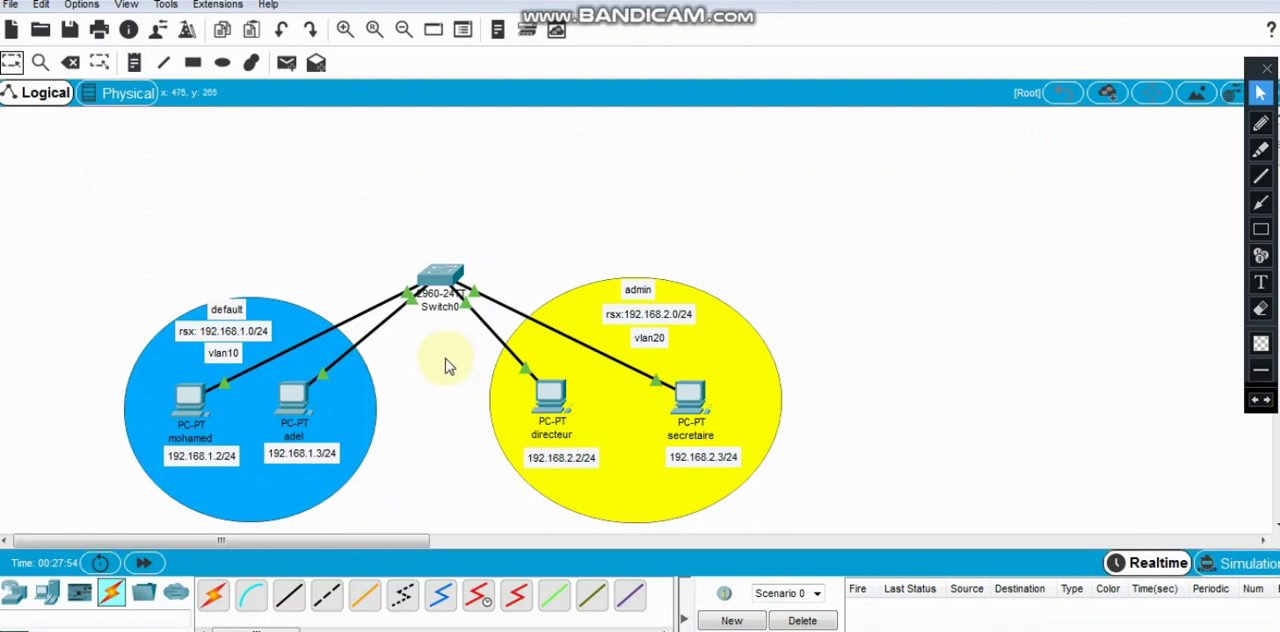
pyautogui.scroll(-2, 443, 357)
pyautogui.scroll(2, 437, 357)
# - Mark the vlan10 network with number 1 and the vlan20 network with number 2
pyautogui.click(1260, 255)
pyautogui.click(205, 275)
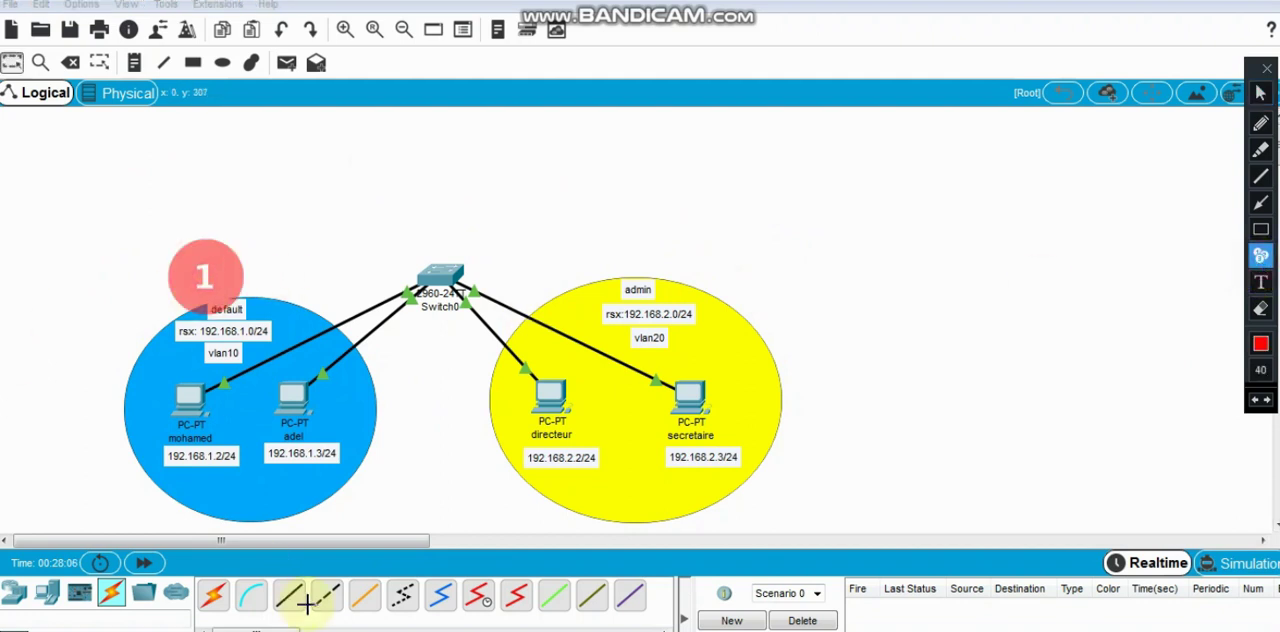
pyautogui.click(636, 261)
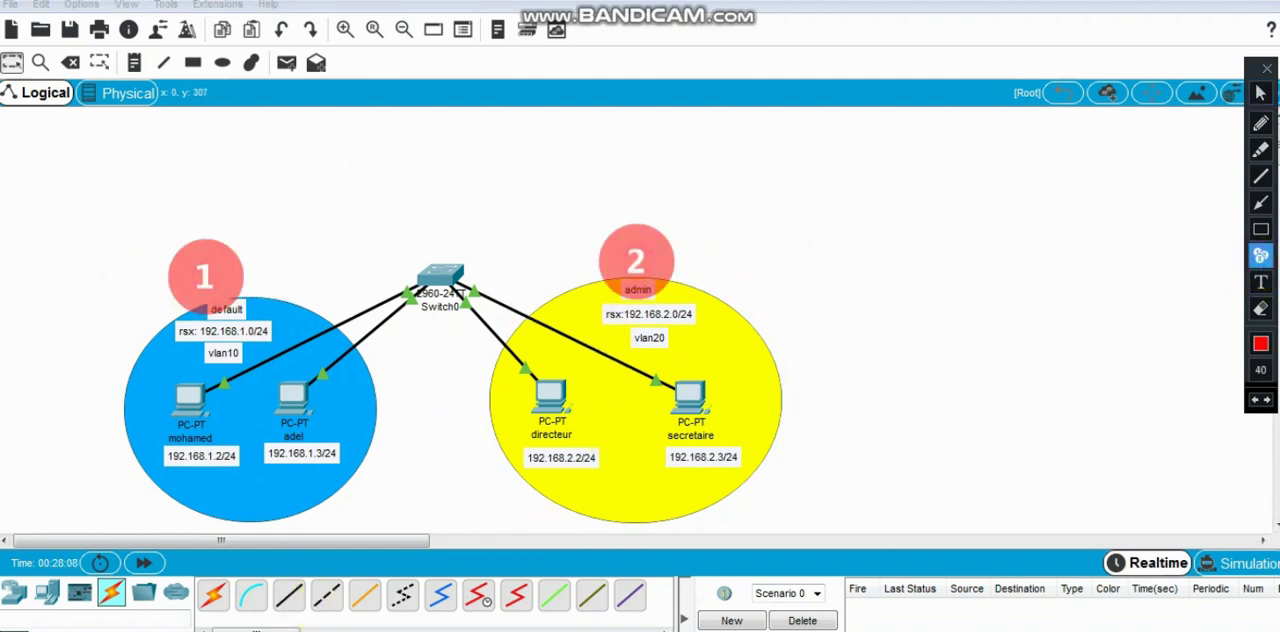
pyautogui.click(1260, 149)
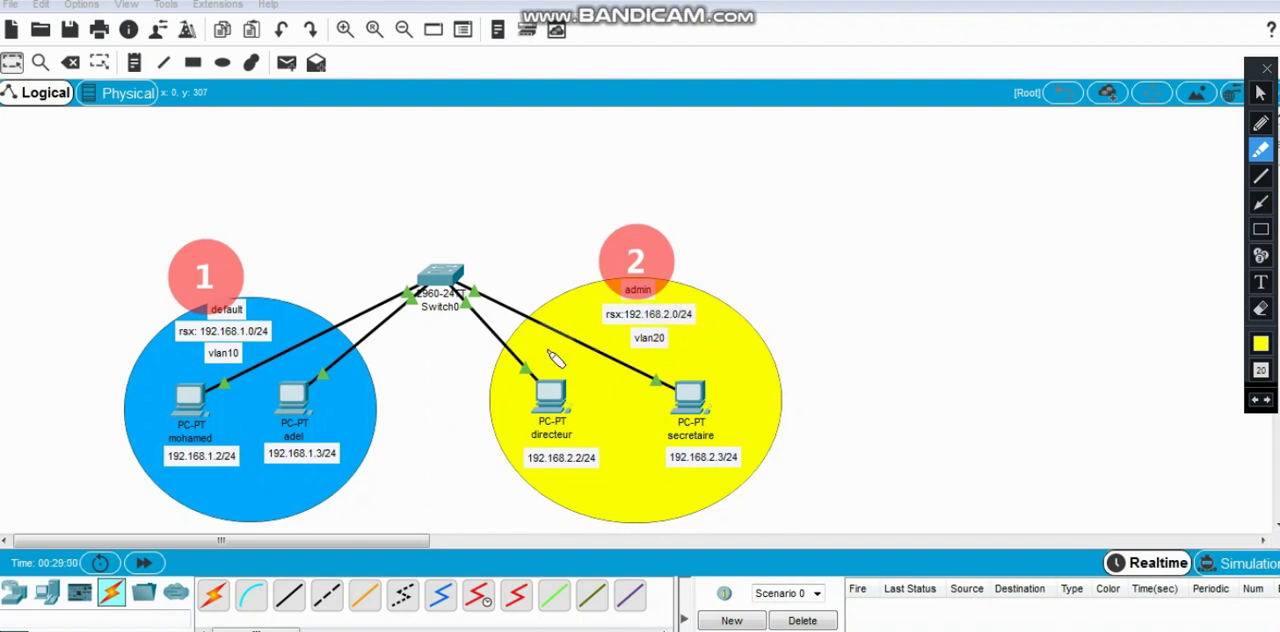
pyautogui.click(1260, 93)
# - Test connectivity within vlan10 with a simple PDU from the 192.168.1.3 PC to the 192.168.1.2 PC, and delete the test scenario
pyautogui.click(286, 62)
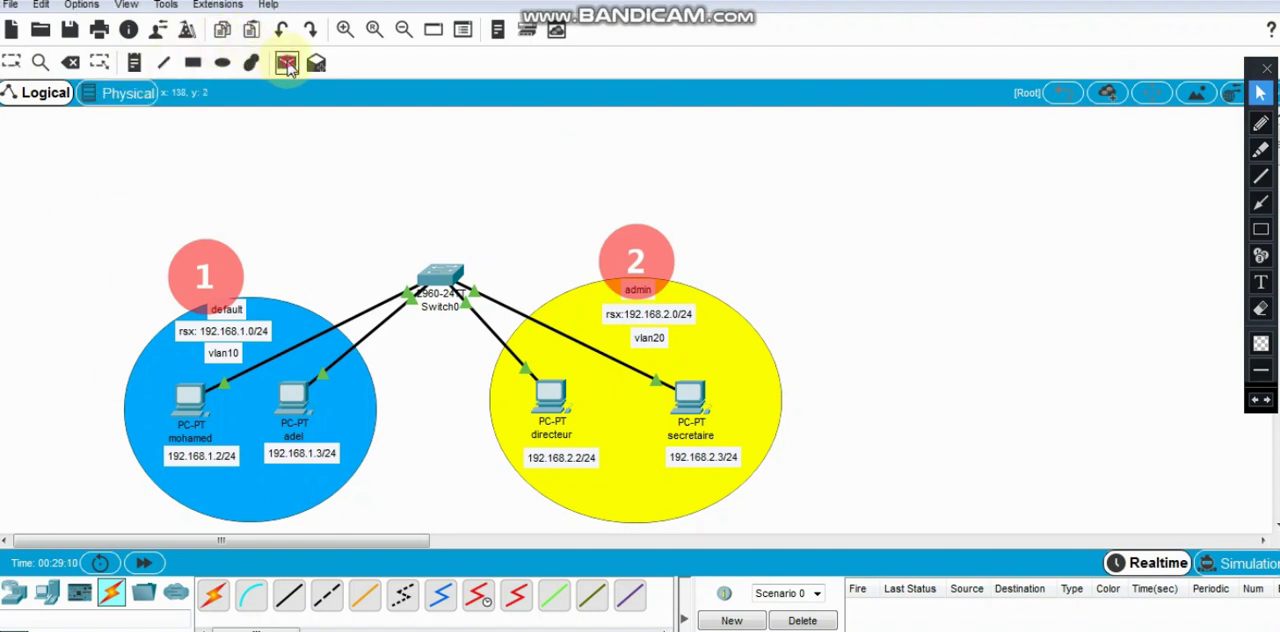
pyautogui.click(293, 400)
pyautogui.click(207, 410)
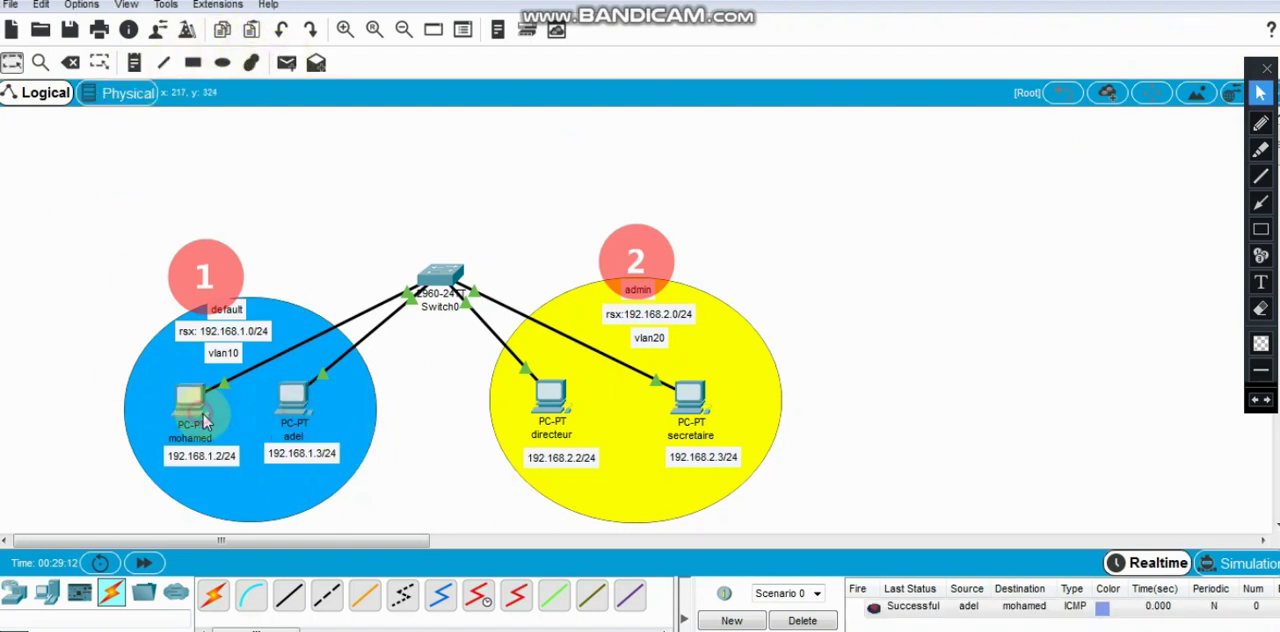
pyautogui.click(808, 620)
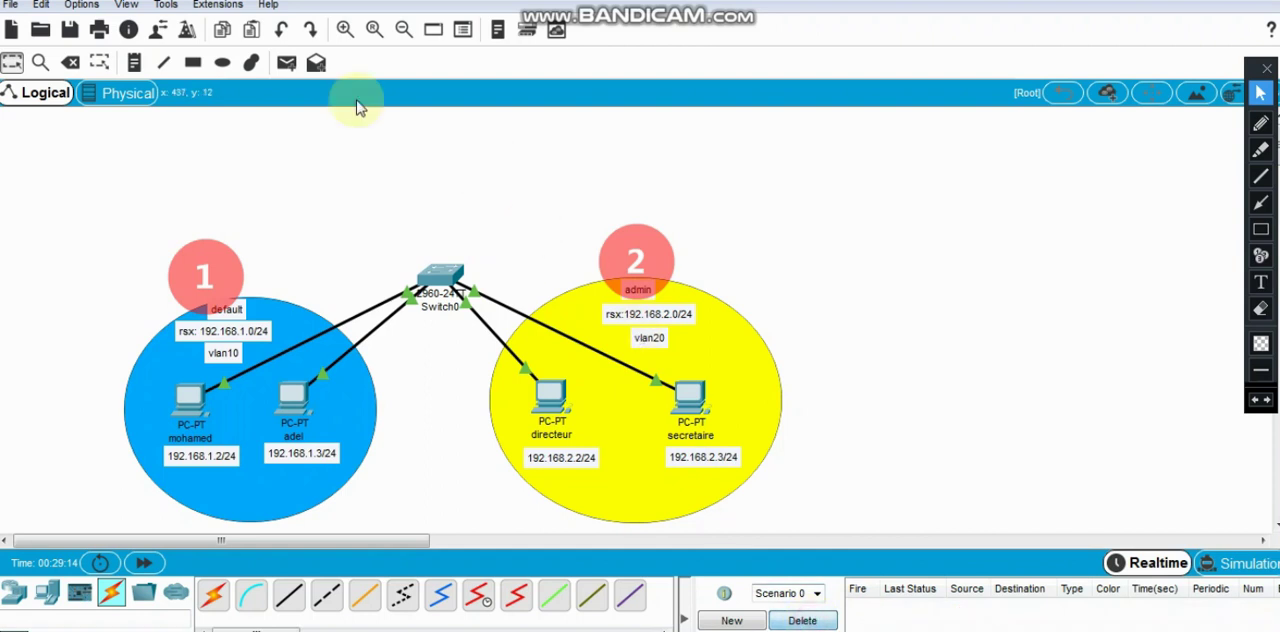
# - Test connectivity within vlan20 with a simple PDU from the directeur PC to the secretaire PC, and delete the test scenario
pyautogui.click(286, 62)
pyautogui.click(548, 400)
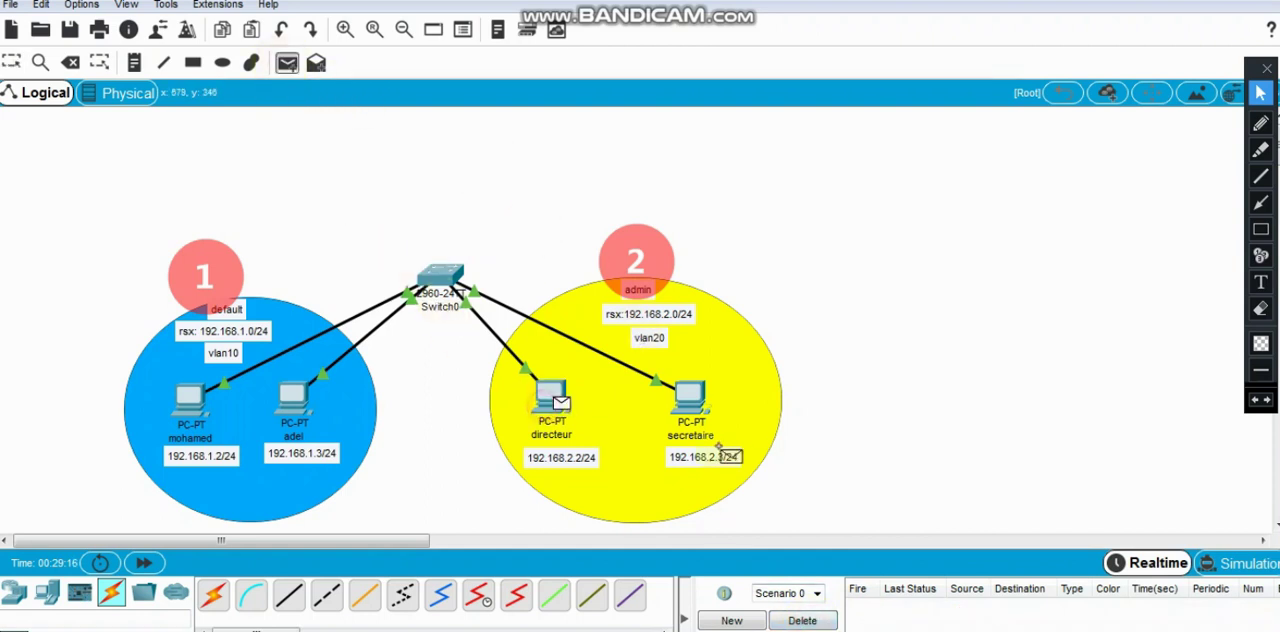
pyautogui.click(690, 398)
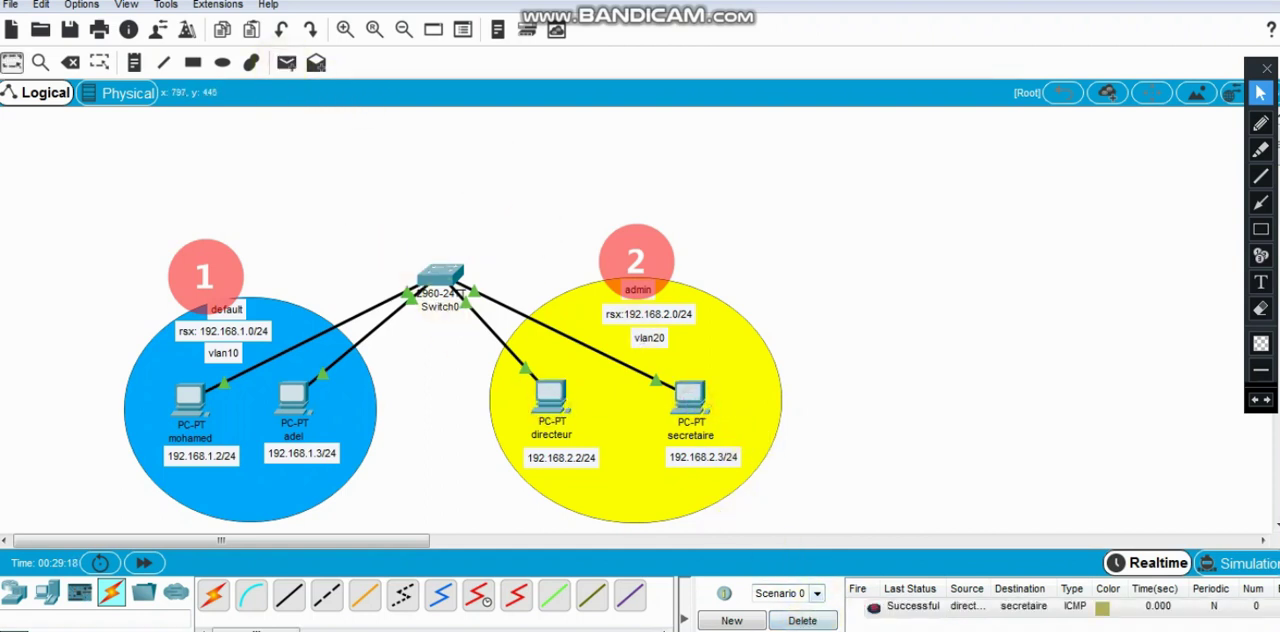
pyautogui.click(808, 620)
# - Test inter-VLAN connectivity with a simple PDU from the secretaire PC to the 192.168.1.3 PC, and delete the test scenario
pyautogui.click(286, 62)
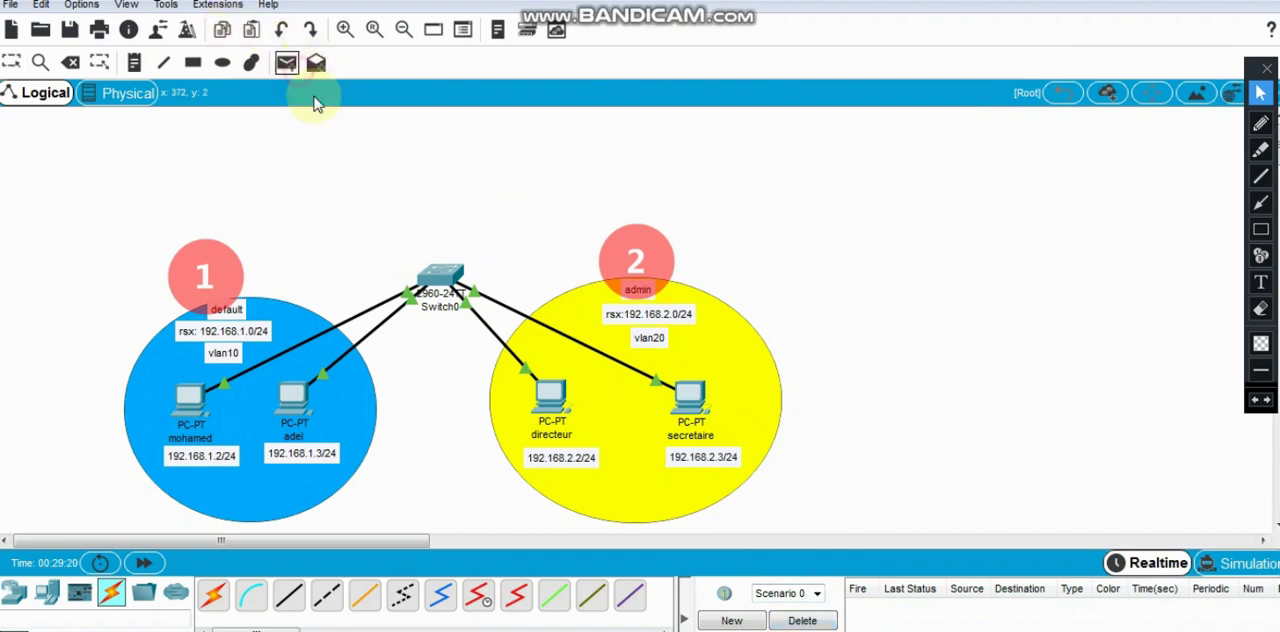
pyautogui.click(697, 402)
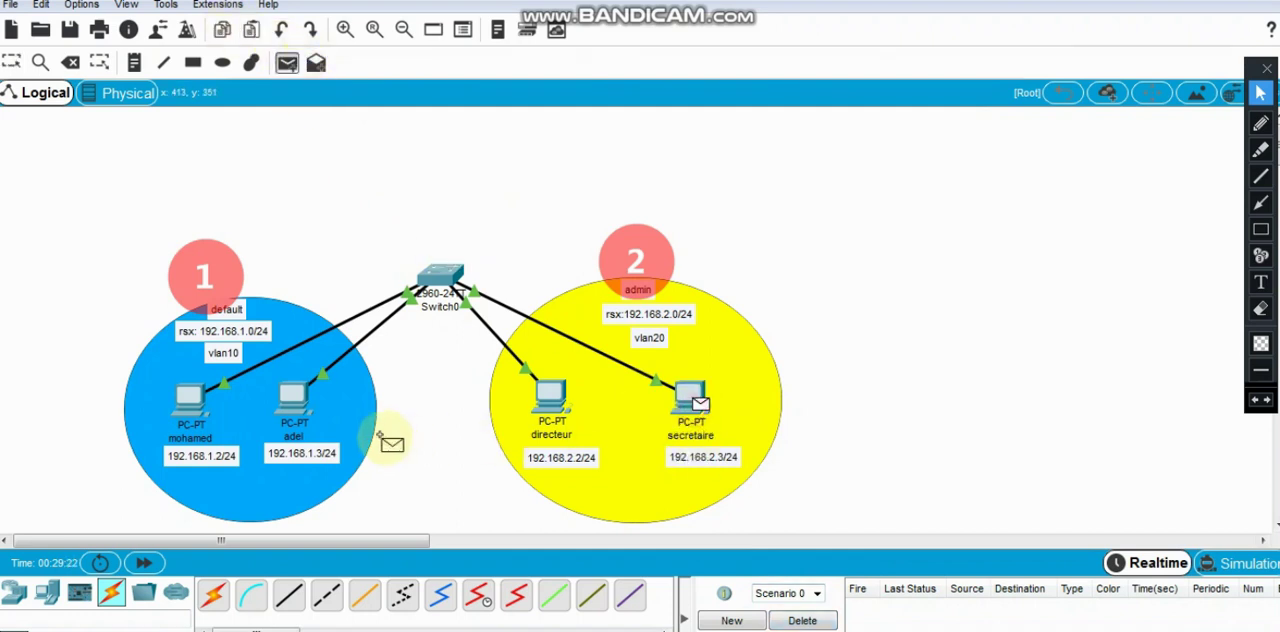
pyautogui.click(298, 404)
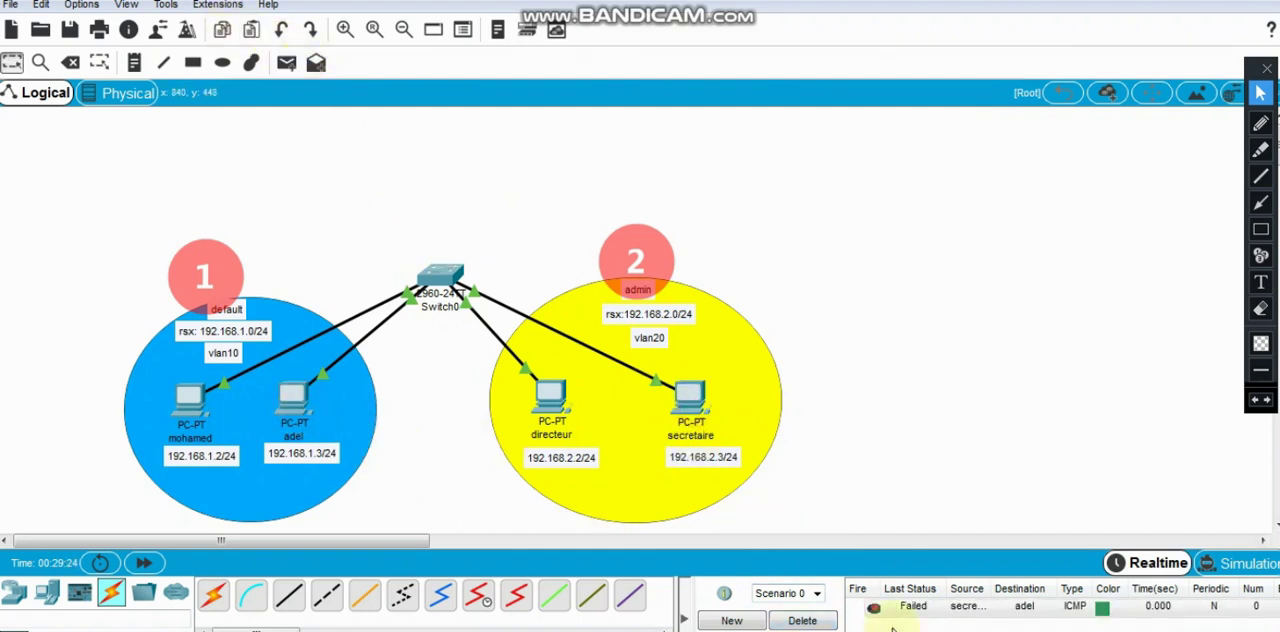
pyautogui.click(801, 621)
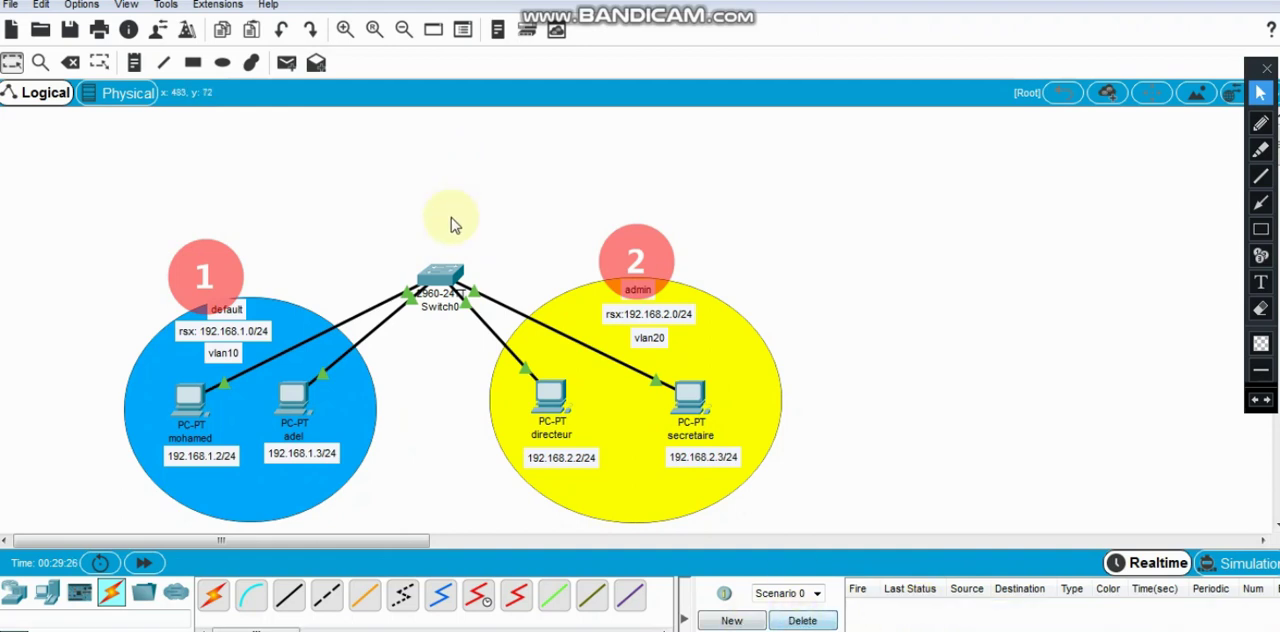
# - Open Switch0's command line and erase the number markers 1 and 2 from the screen
pyautogui.click(446, 277)
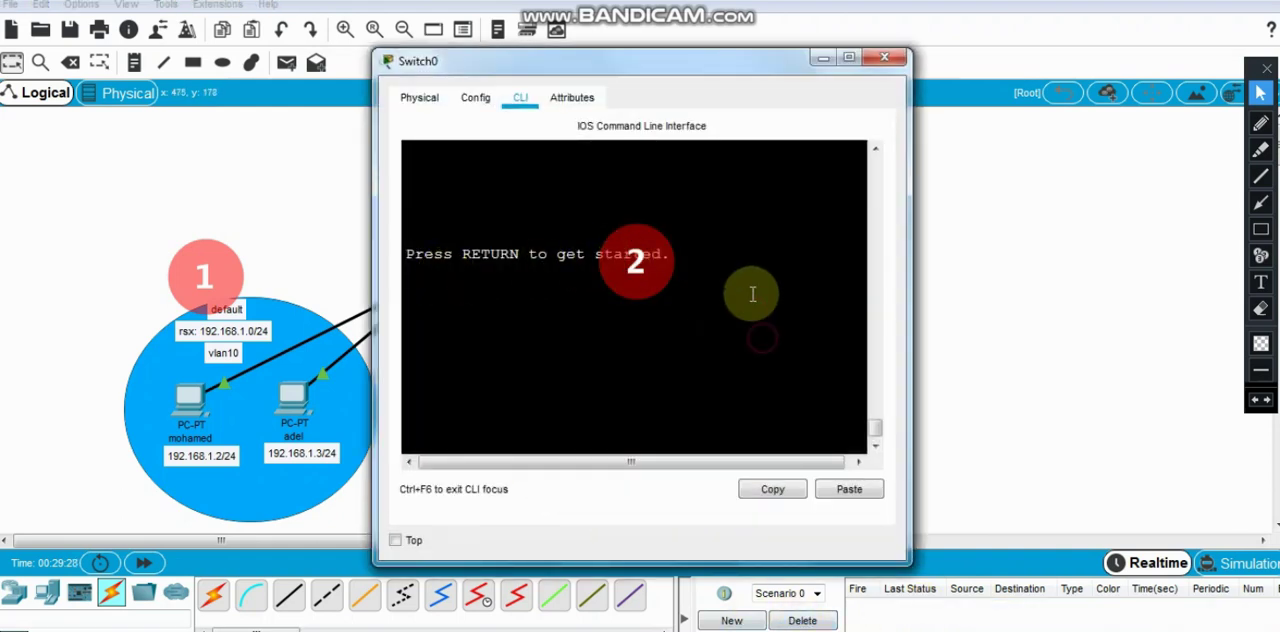
pyautogui.click(1260, 309)
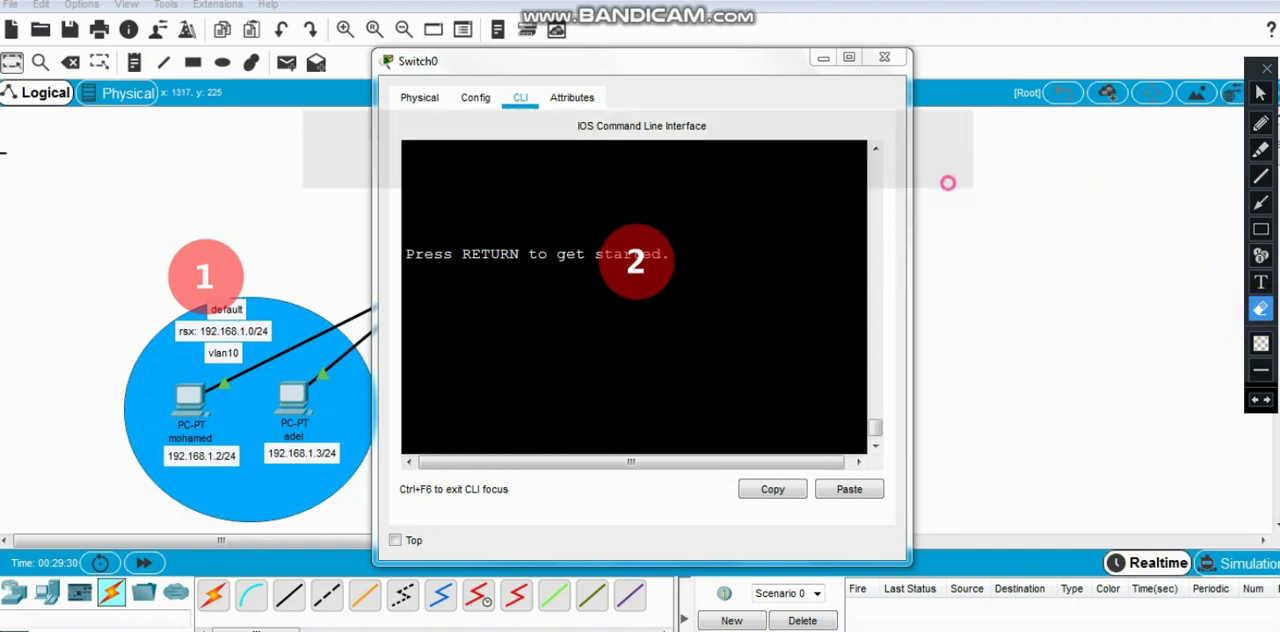
pyautogui.moveTo(948, 180); pyautogui.dragTo(223, 428)
pyautogui.moveTo(268, 196); pyautogui.dragTo(43, 374)
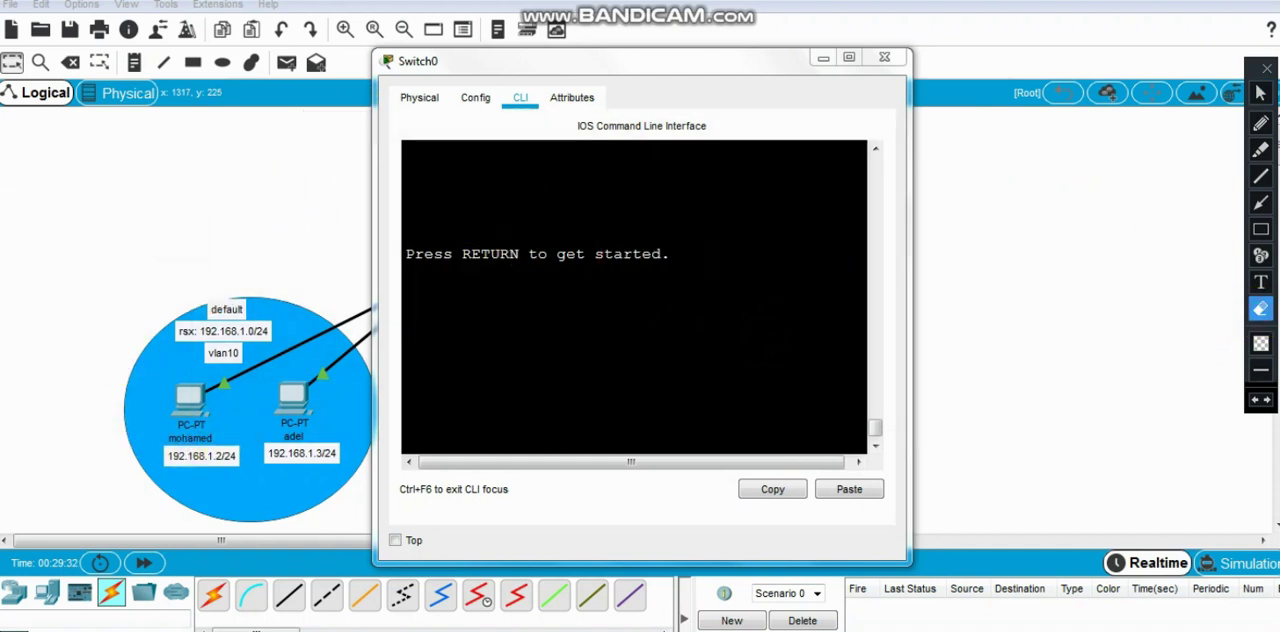
pyautogui.click(1260, 93)
# - Enter privileged mode on Switch0, run show vlan brief, and widen the window to fit the whole table
pyautogui.click(576, 320)
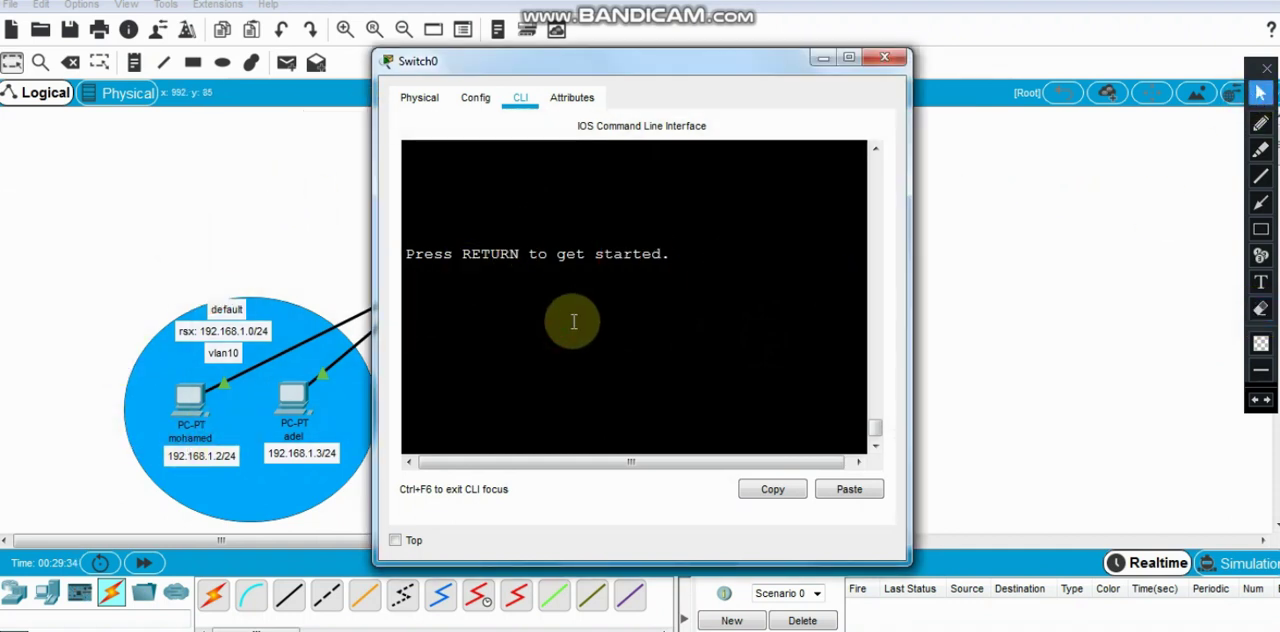
pyautogui.press('Return')
pyautogui.press('Return')
pyautogui.write('e')
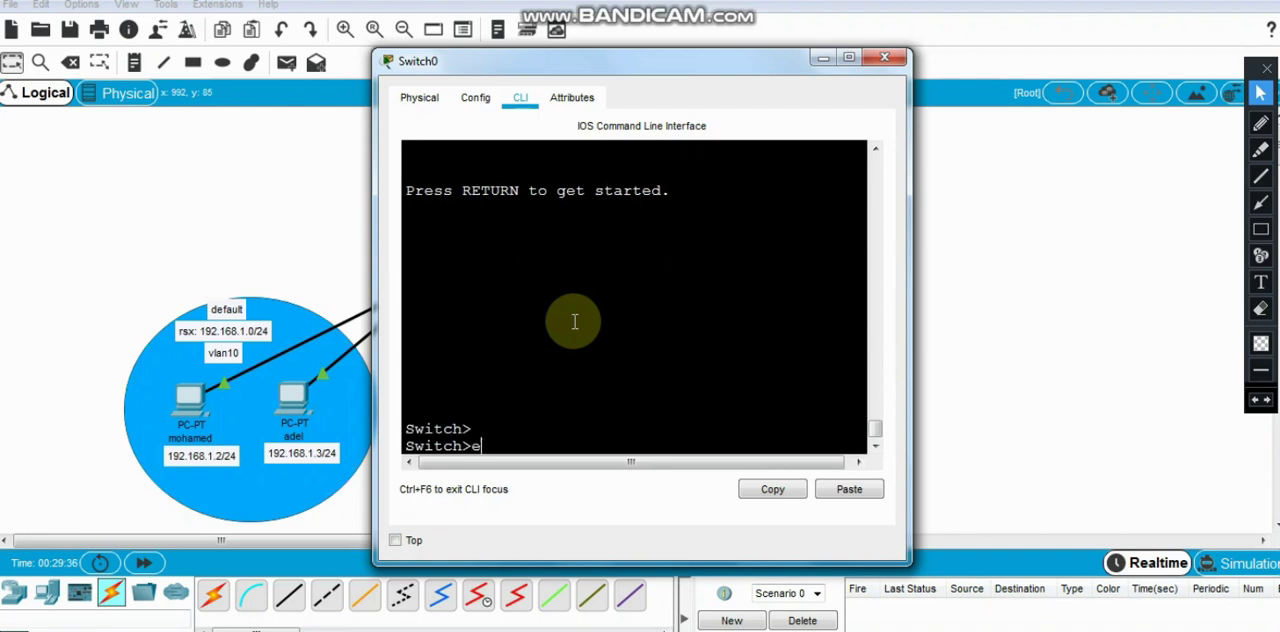
pyautogui.write('n')
pyautogui.press('Return')
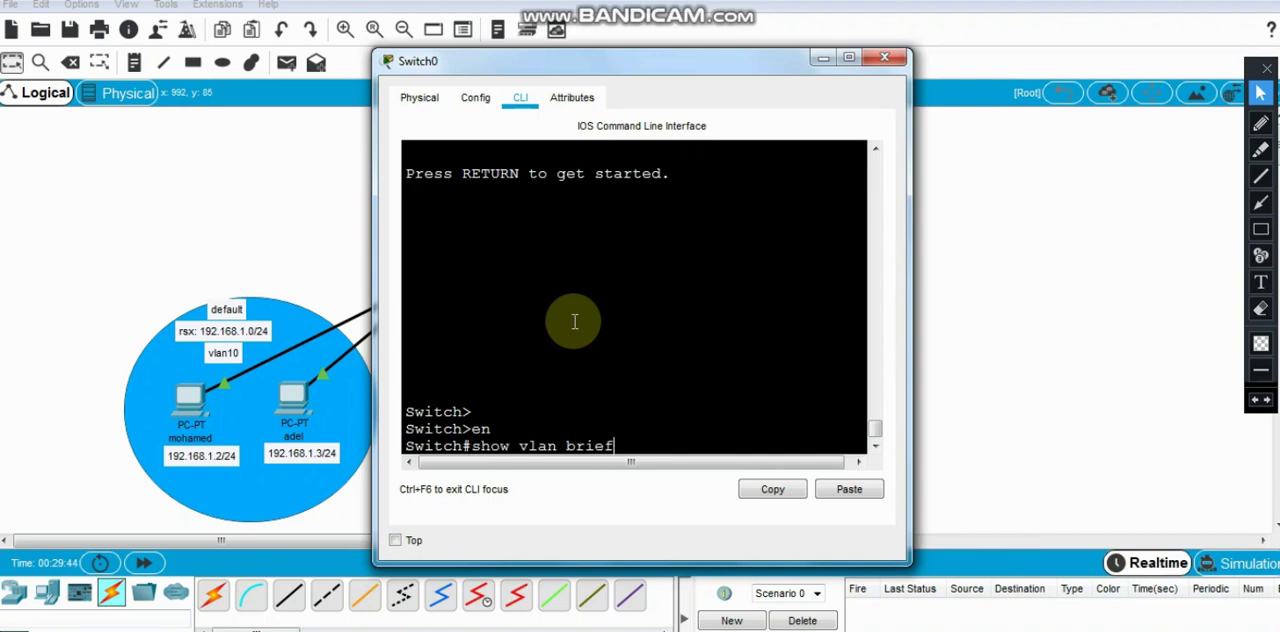
pyautogui.press('Return')
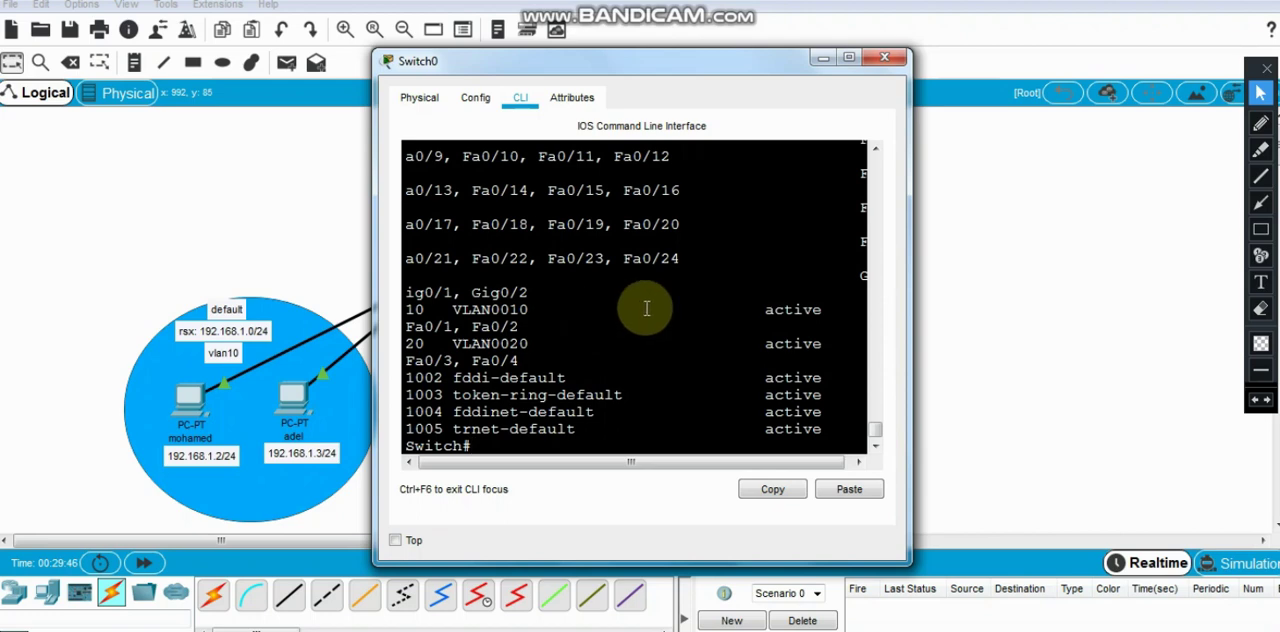
pyautogui.moveTo(910, 266); pyautogui.dragTo(1249, 276)
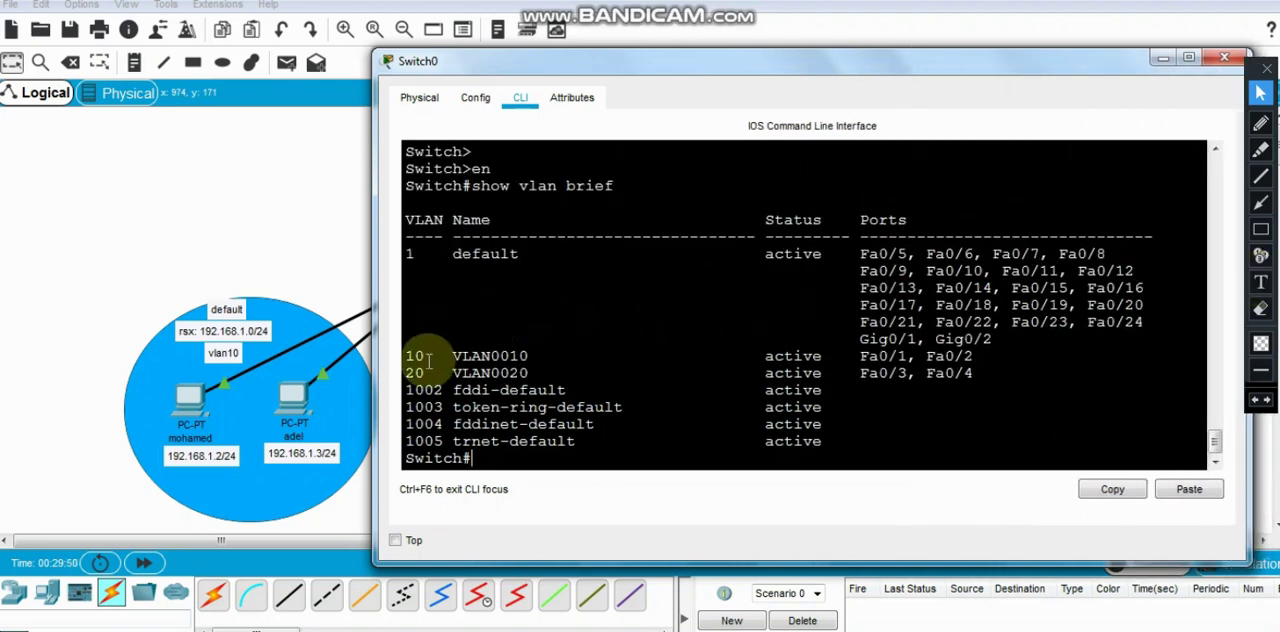
# - Examine the port assignments of VLANs 10 and 20 in the table, and close the Switch0 window
pyautogui.moveTo(412, 357); pyautogui.dragTo(547, 356)
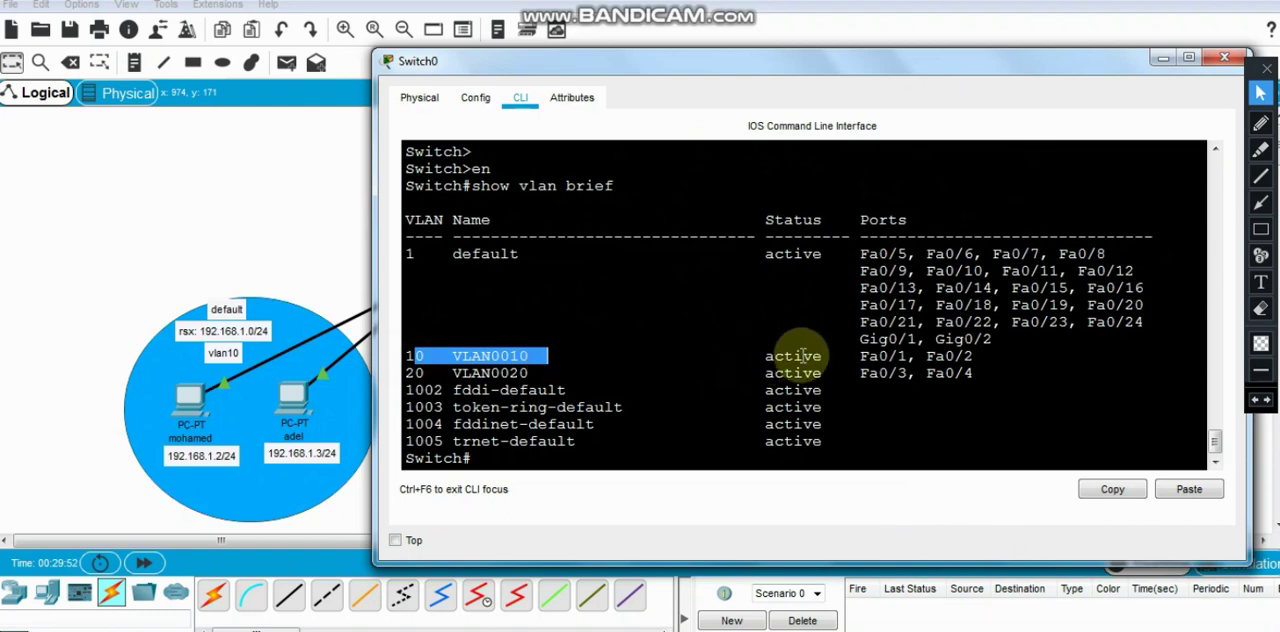
pyautogui.moveTo(757, 357); pyautogui.dragTo(973, 358)
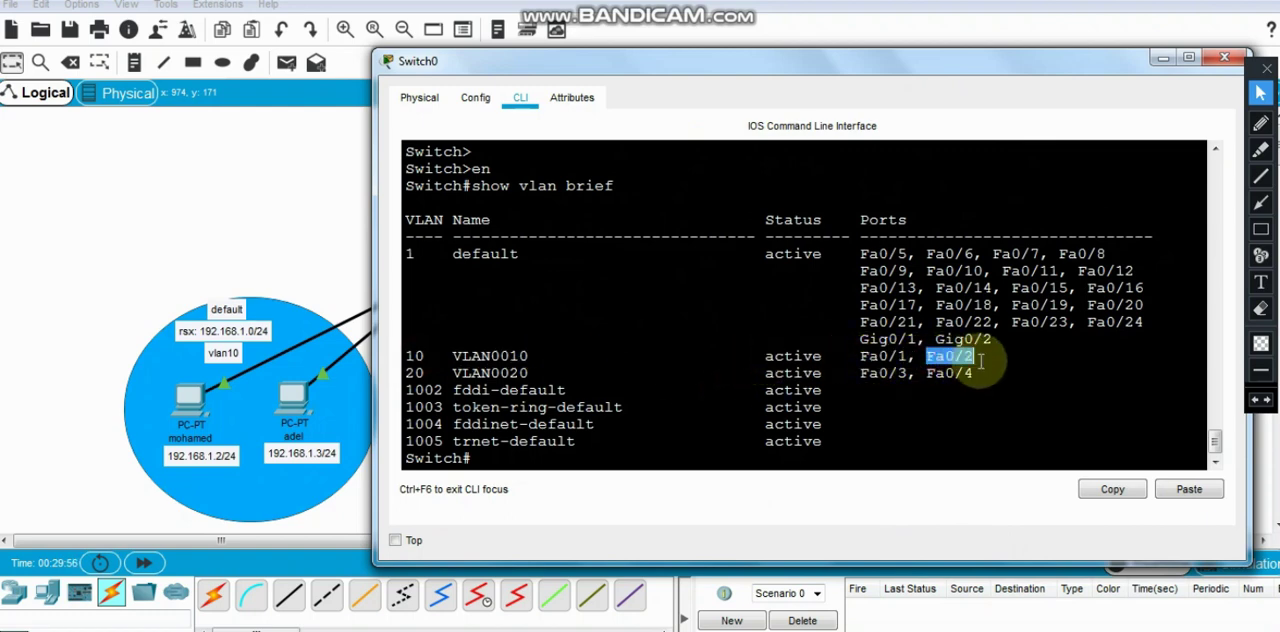
pyautogui.moveTo(405, 373); pyautogui.dragTo(530, 374)
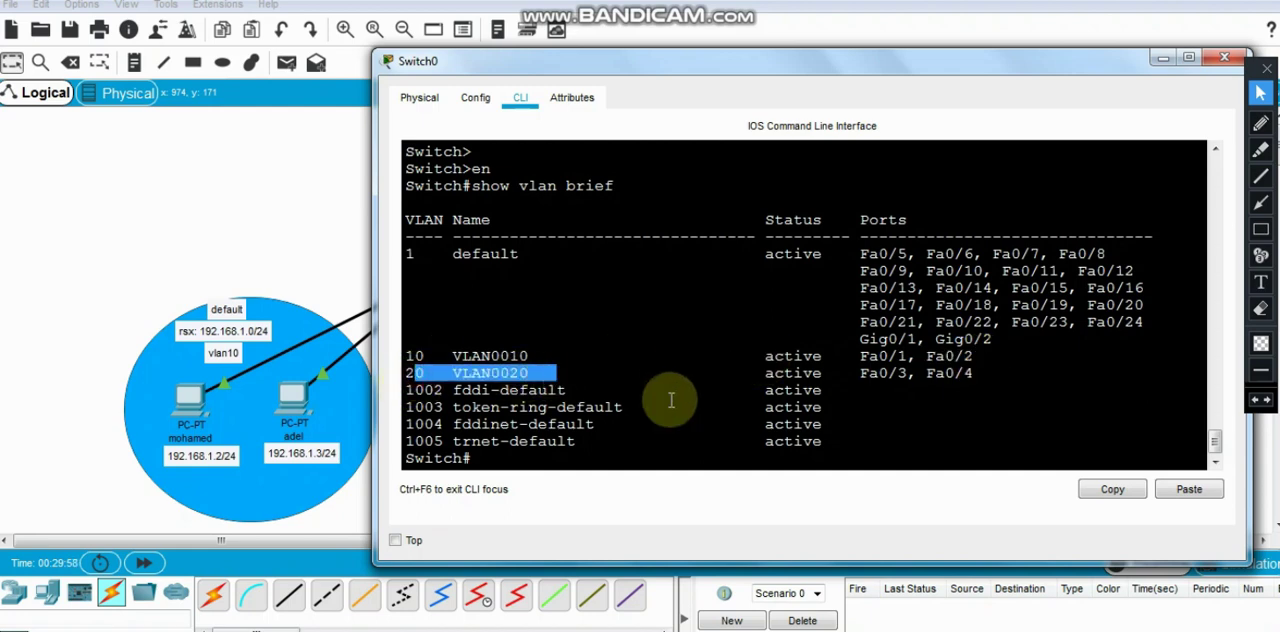
pyautogui.moveTo(860, 373); pyautogui.dragTo(975, 379)
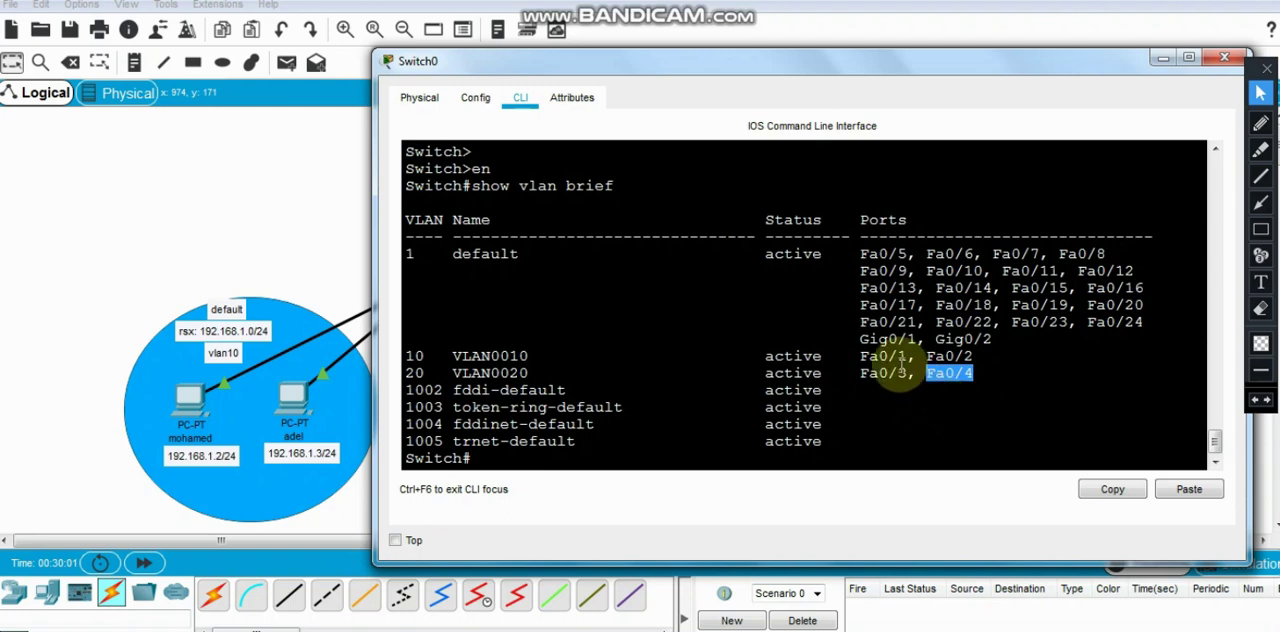
pyautogui.moveTo(861, 377); pyautogui.dragTo(899, 376)
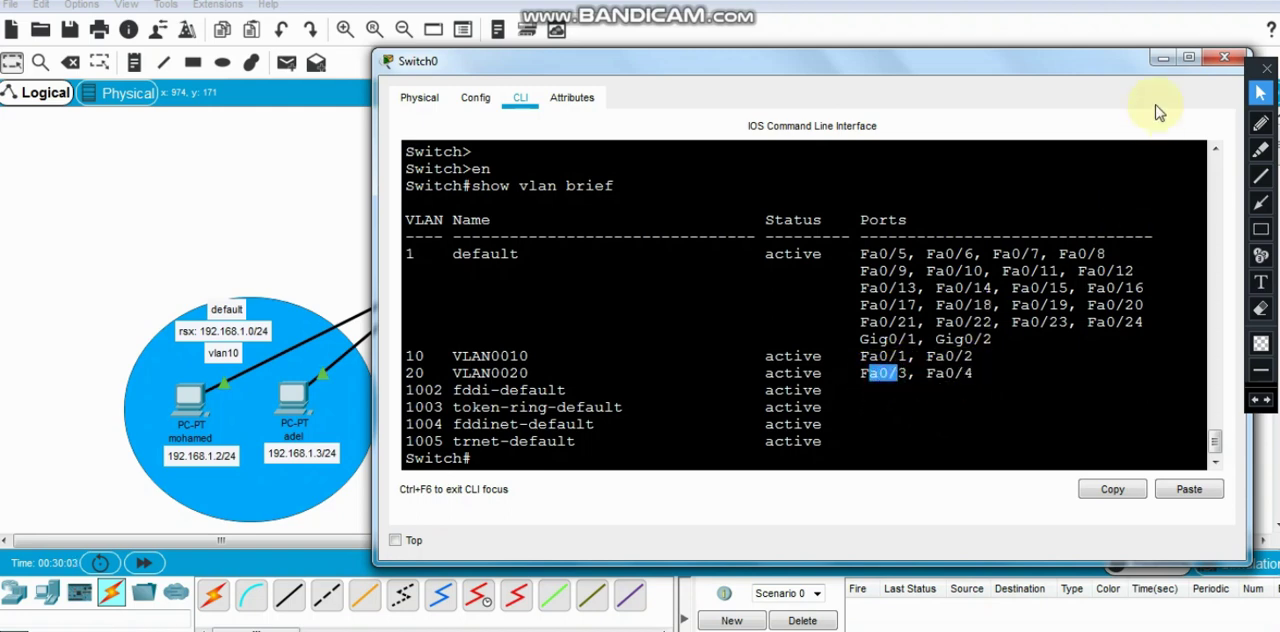
pyautogui.moveTo(1163, 65); pyautogui.dragTo(1015, 61)
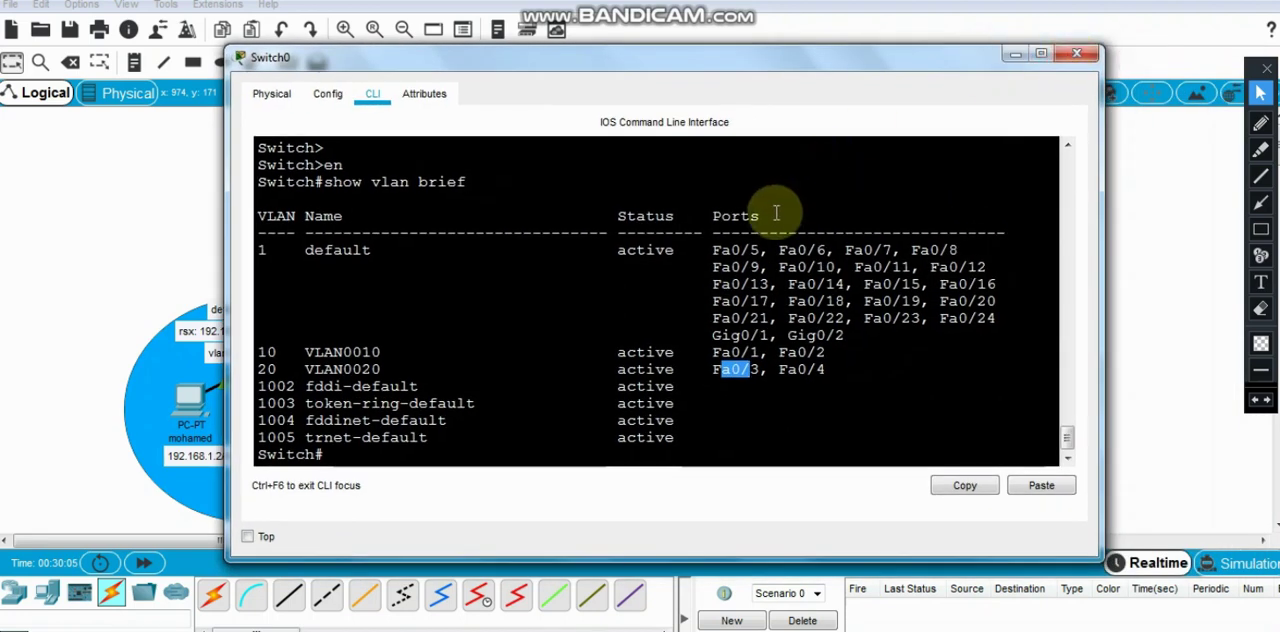
pyautogui.click(1078, 55)
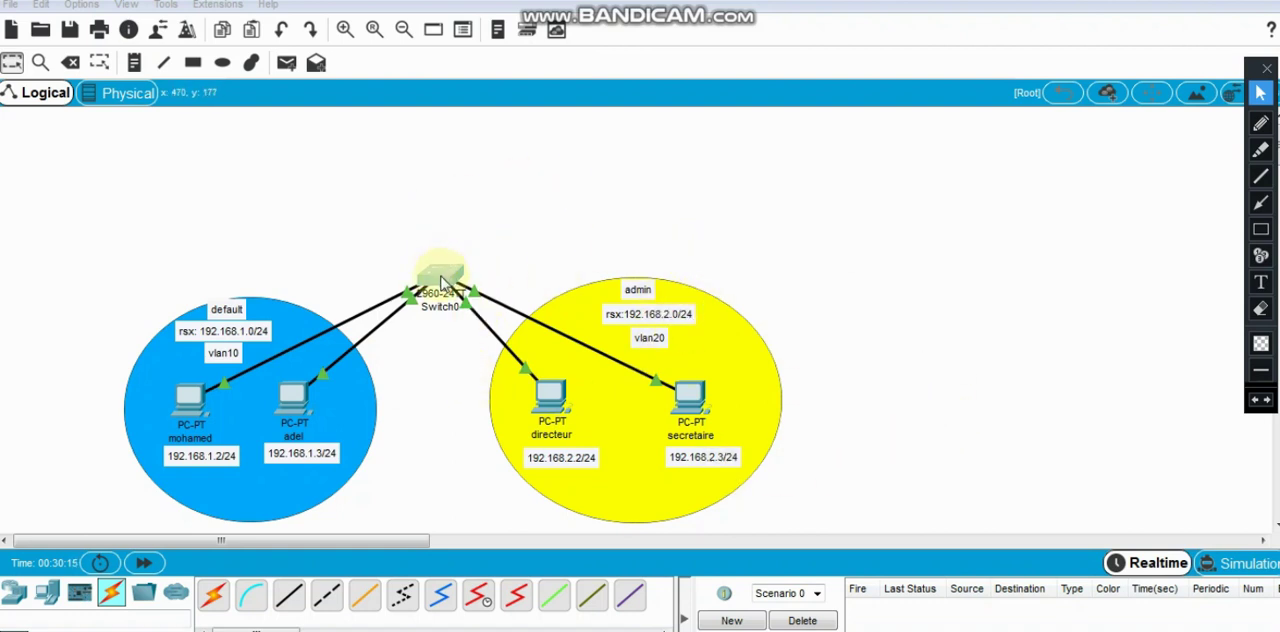
# - Adjust Switch0's position between the two VLAN areas and place an 1841 router above it
pyautogui.moveTo(441, 280); pyautogui.dragTo(446, 240)
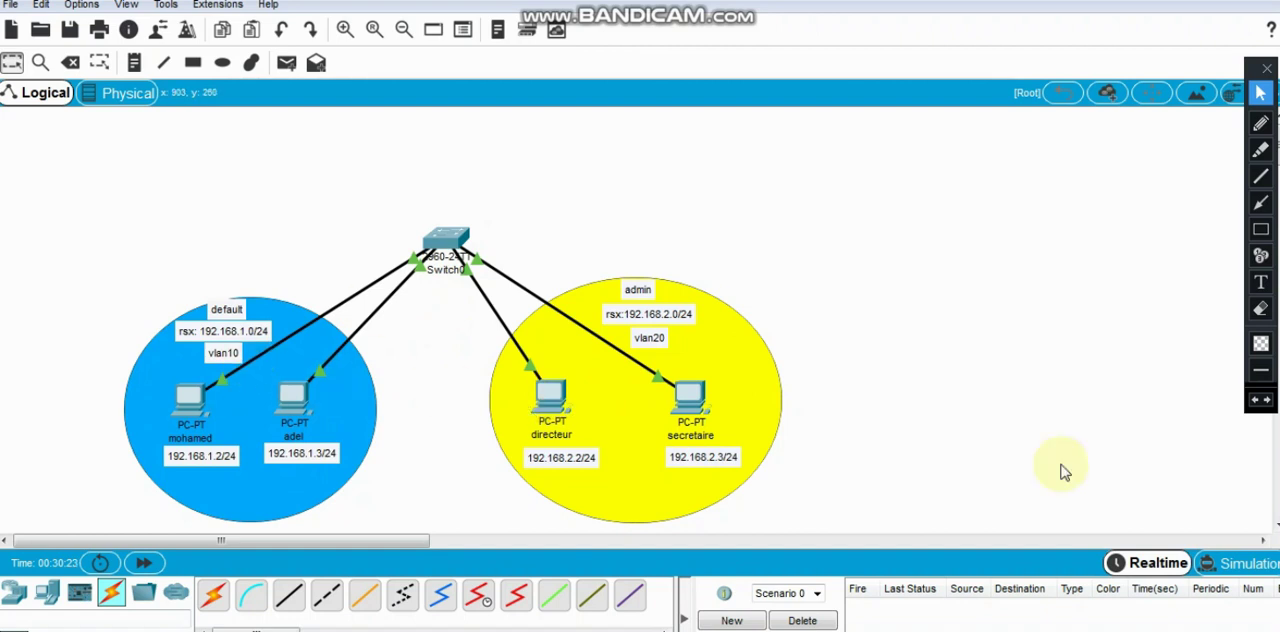
pyautogui.moveTo(440, 245); pyautogui.dragTo(442, 290)
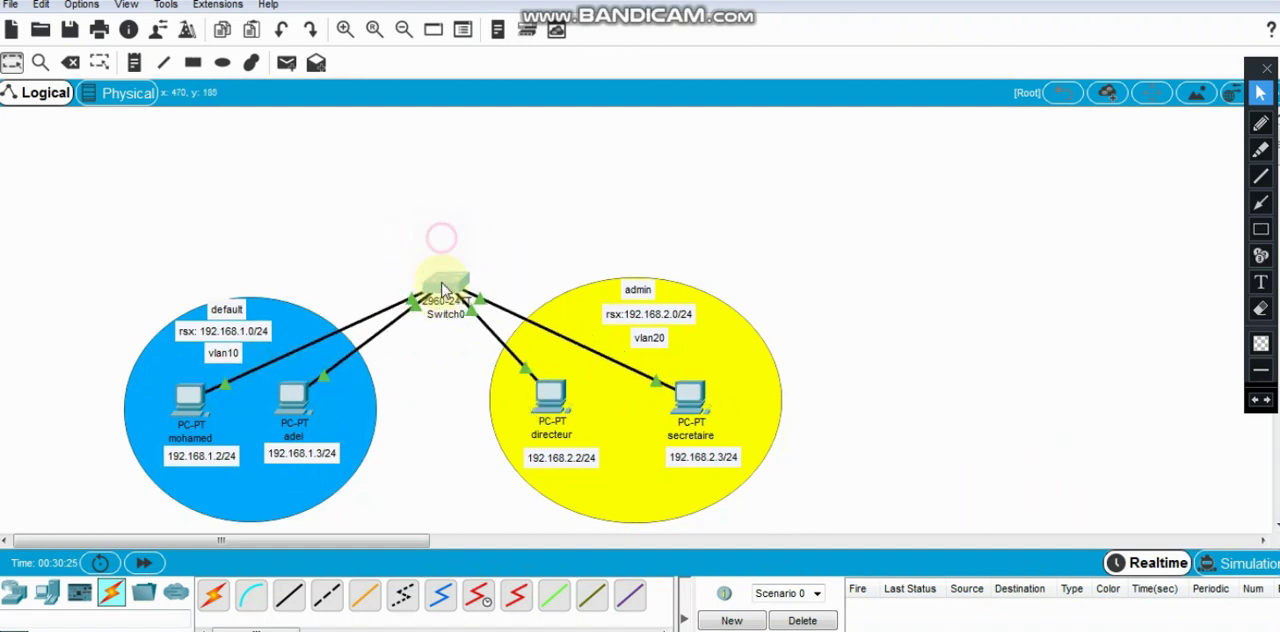
pyautogui.click(15, 595)
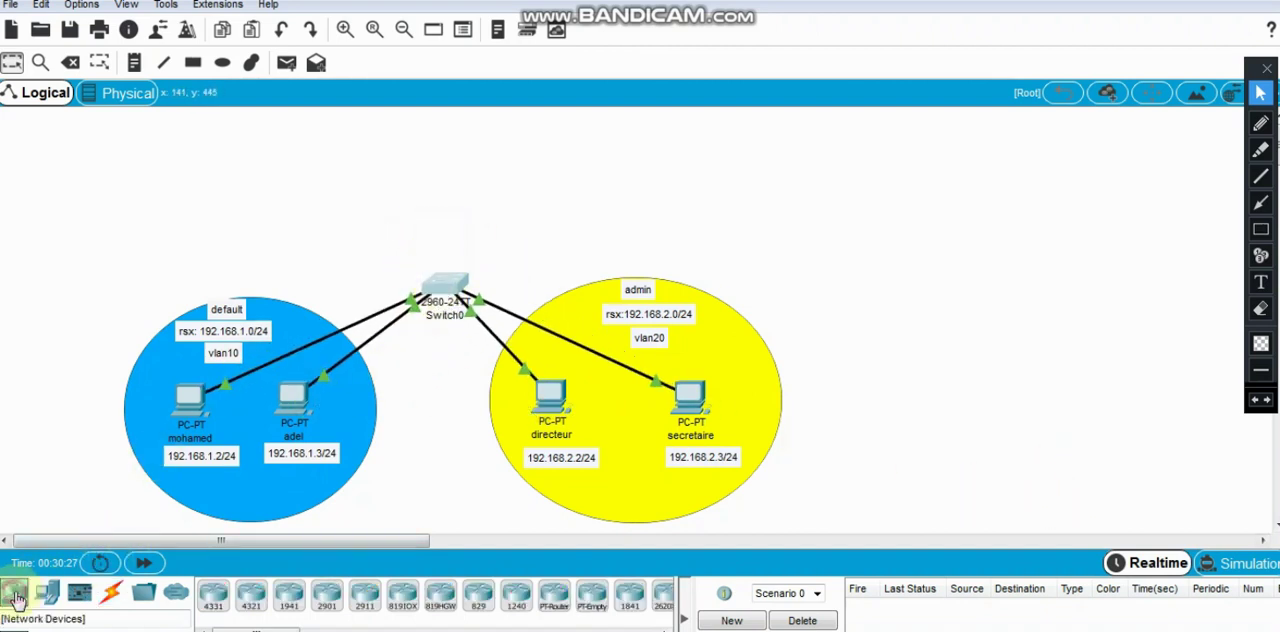
pyautogui.click(630, 603)
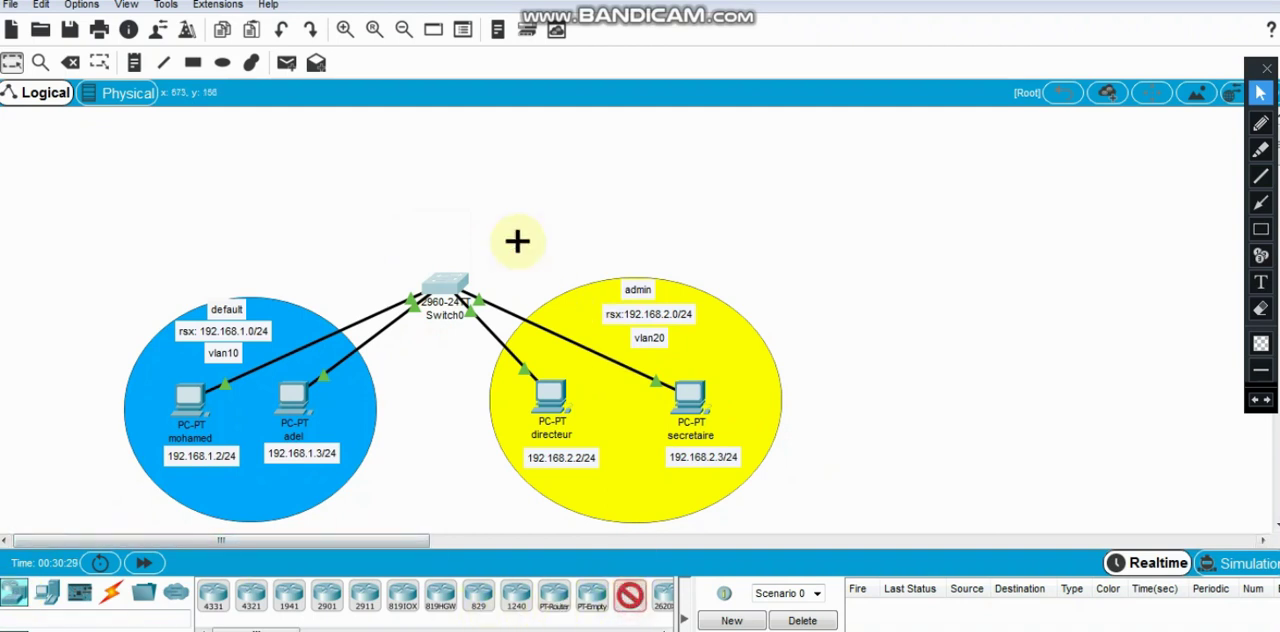
pyautogui.click(448, 164)
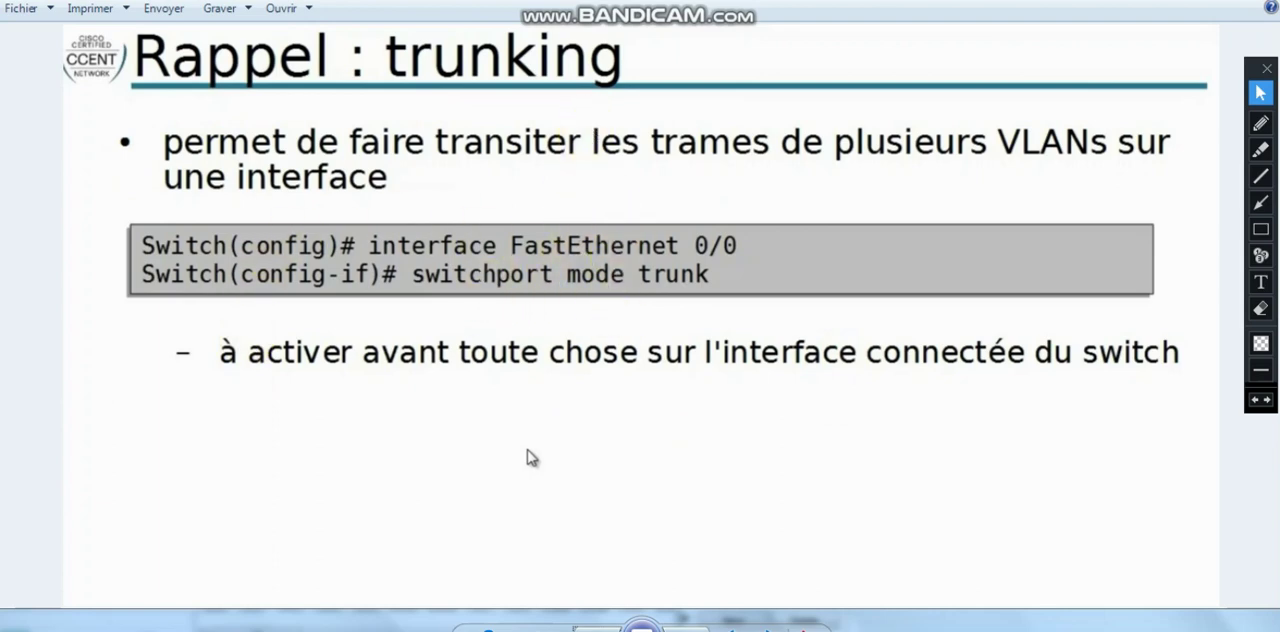
# - Switch back to Packet Tracer and connect Switch0's FastEthernet0/10 to Router2's FastEthernet0/0 with a copper crossover cable, nudging the router upward
pyautogui.hotkey('alt', 'Tab')
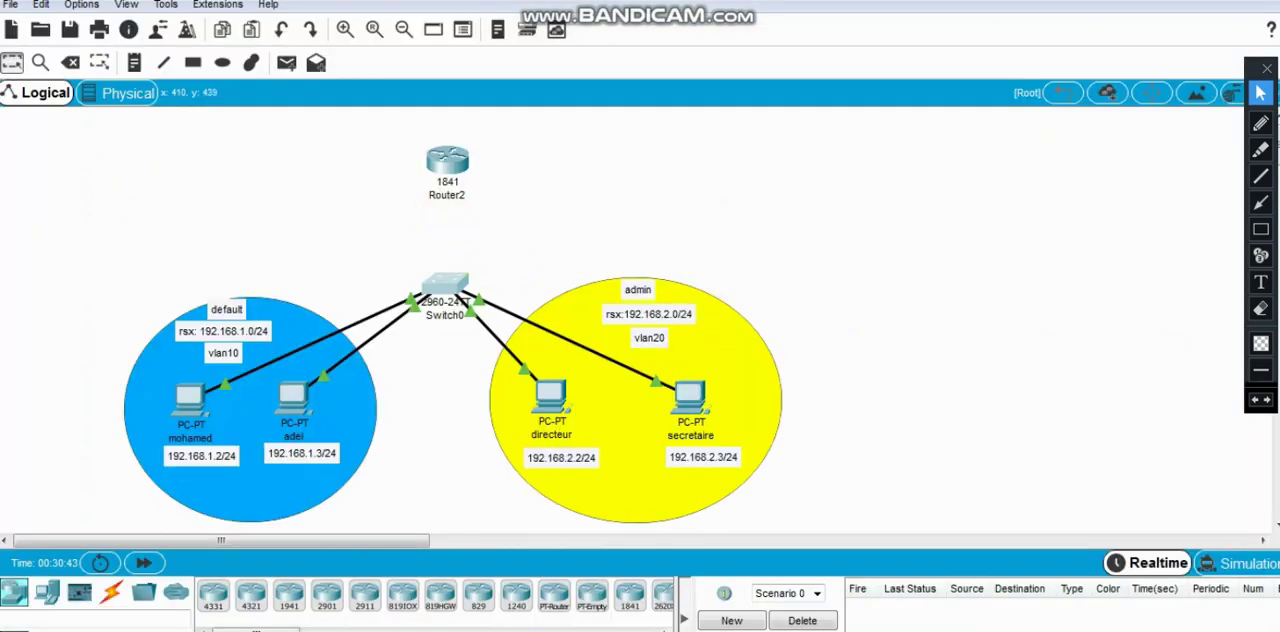
pyautogui.click(111, 593)
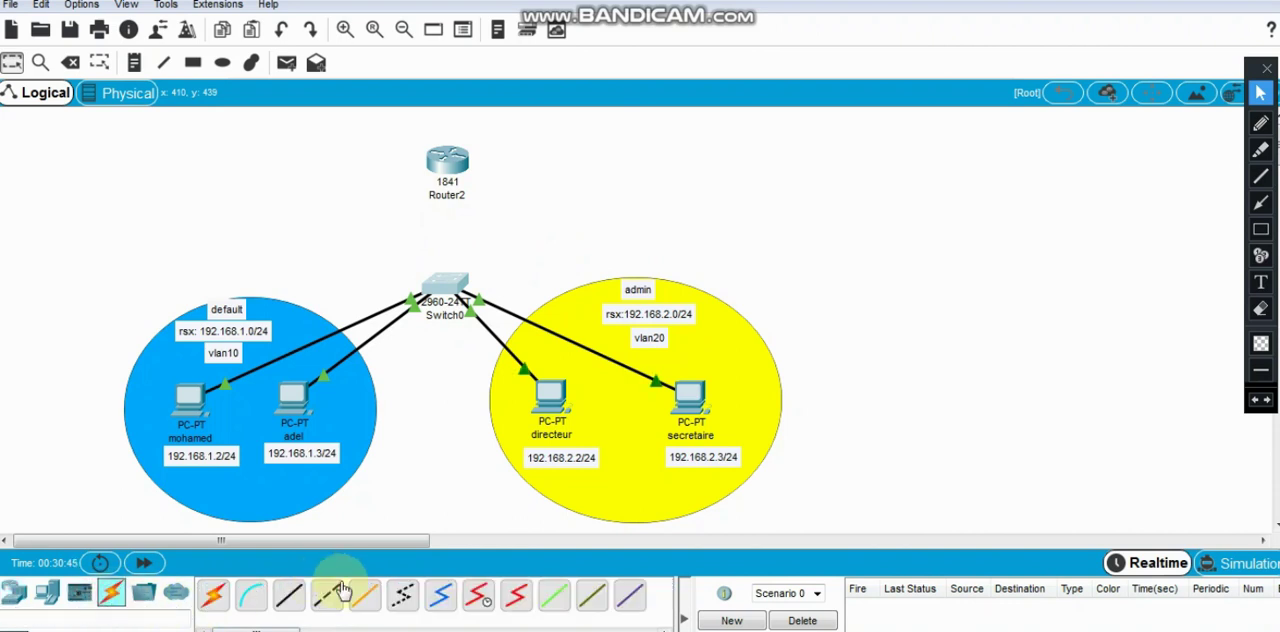
pyautogui.click(330, 594)
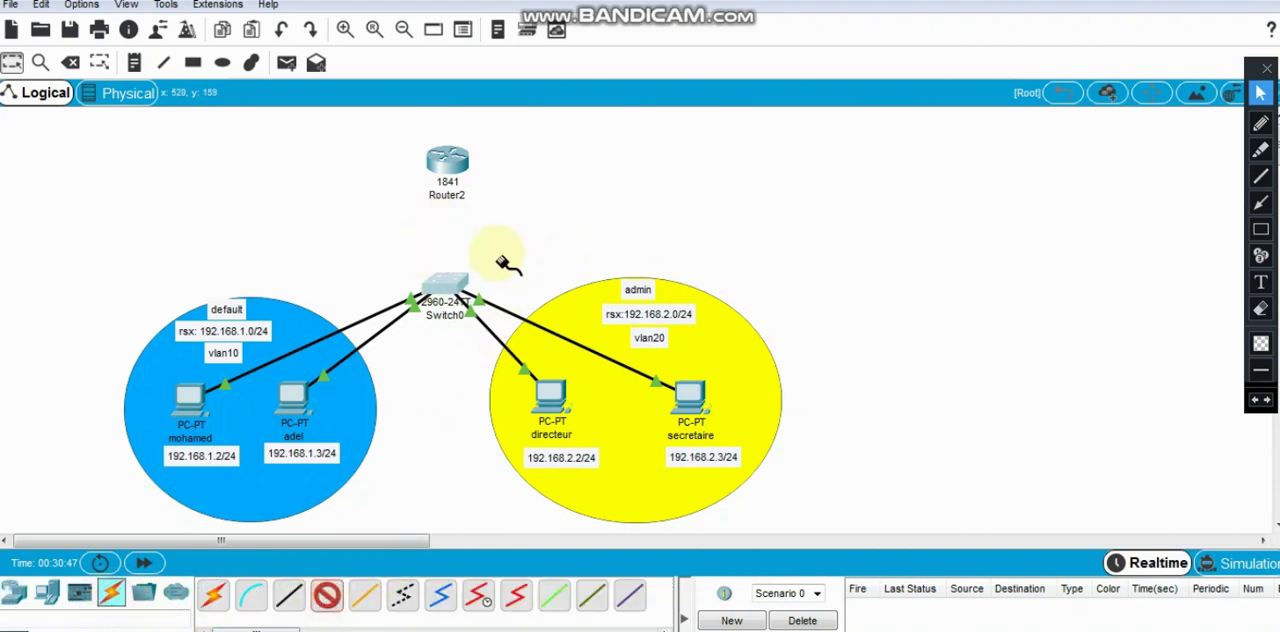
pyautogui.click(446, 290)
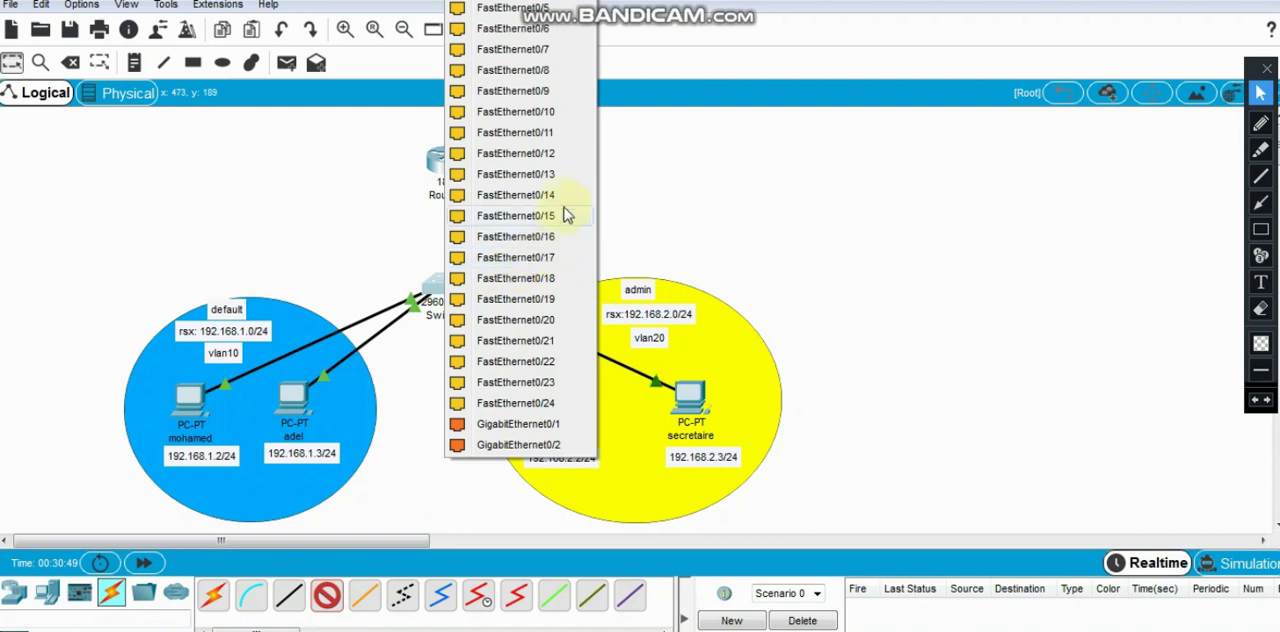
pyautogui.click(557, 118)
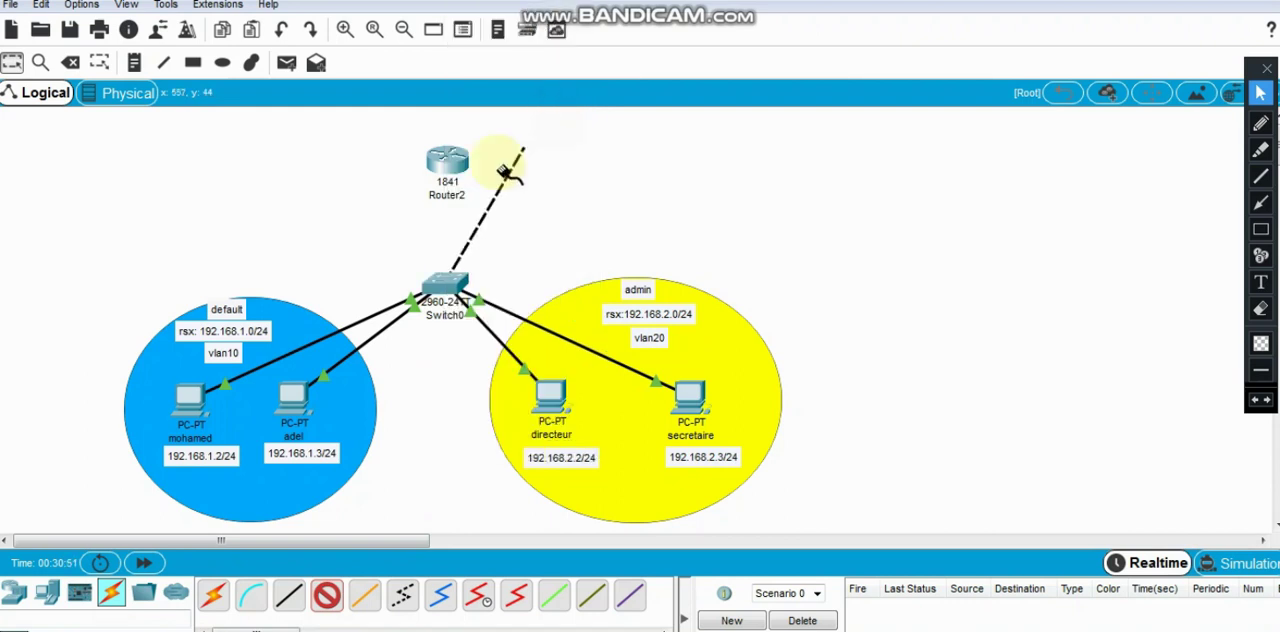
pyautogui.click(447, 161)
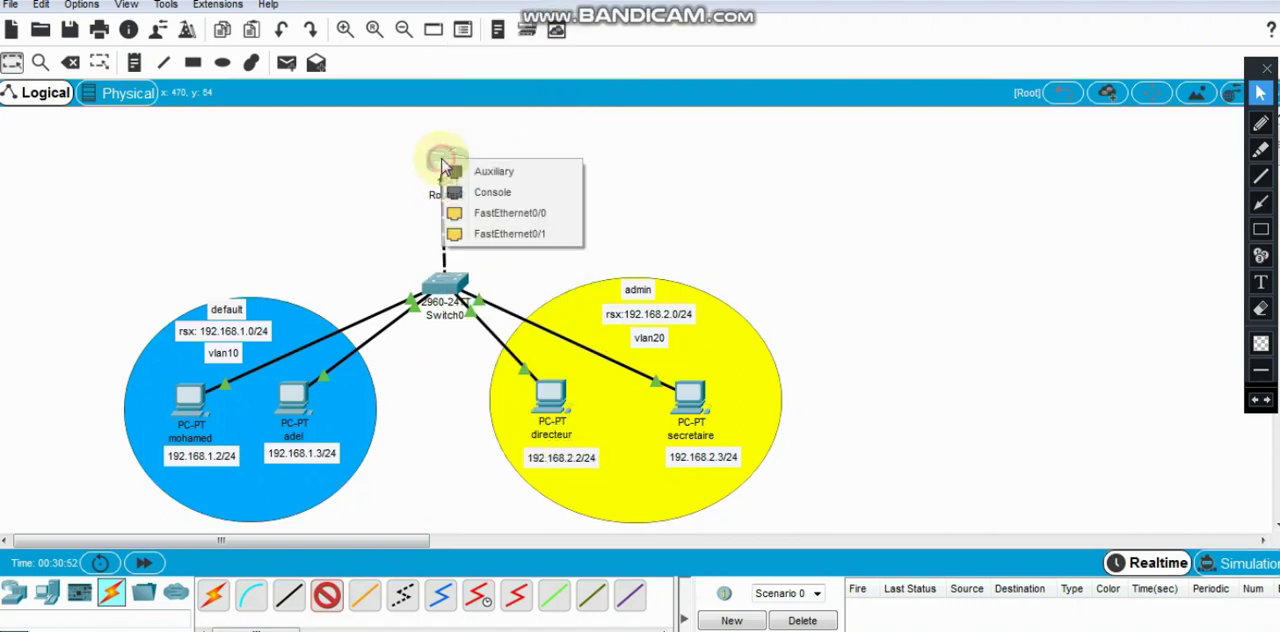
pyautogui.click(556, 215)
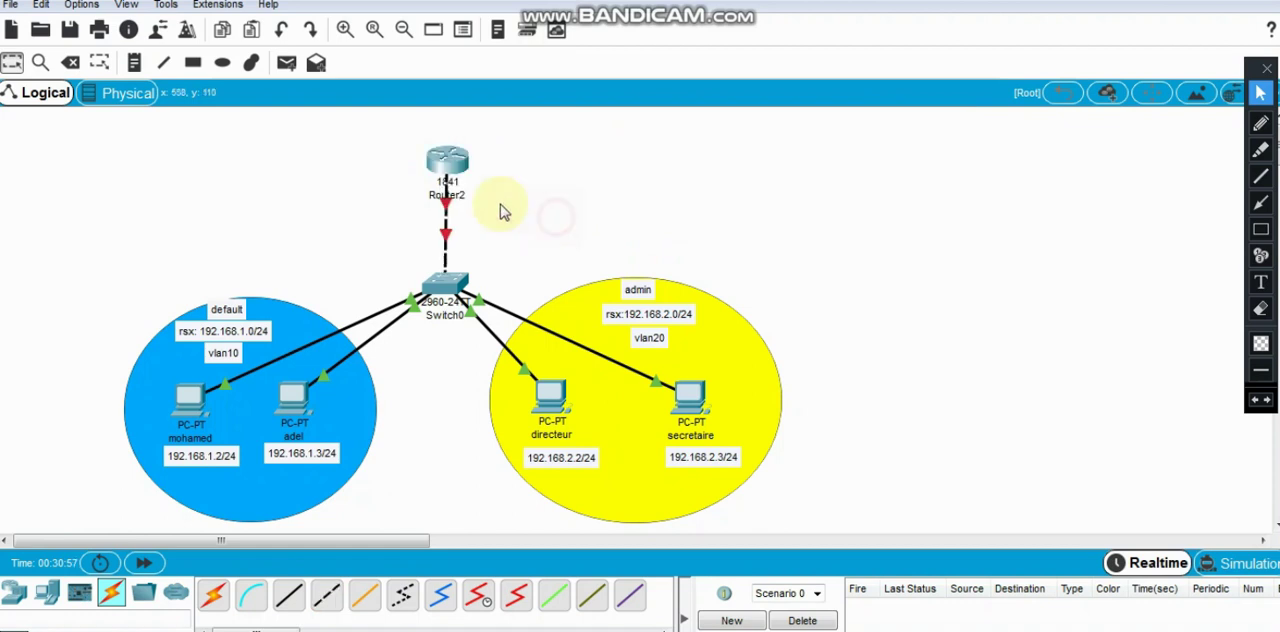
pyautogui.moveTo(448, 148); pyautogui.dragTo(444, 148)
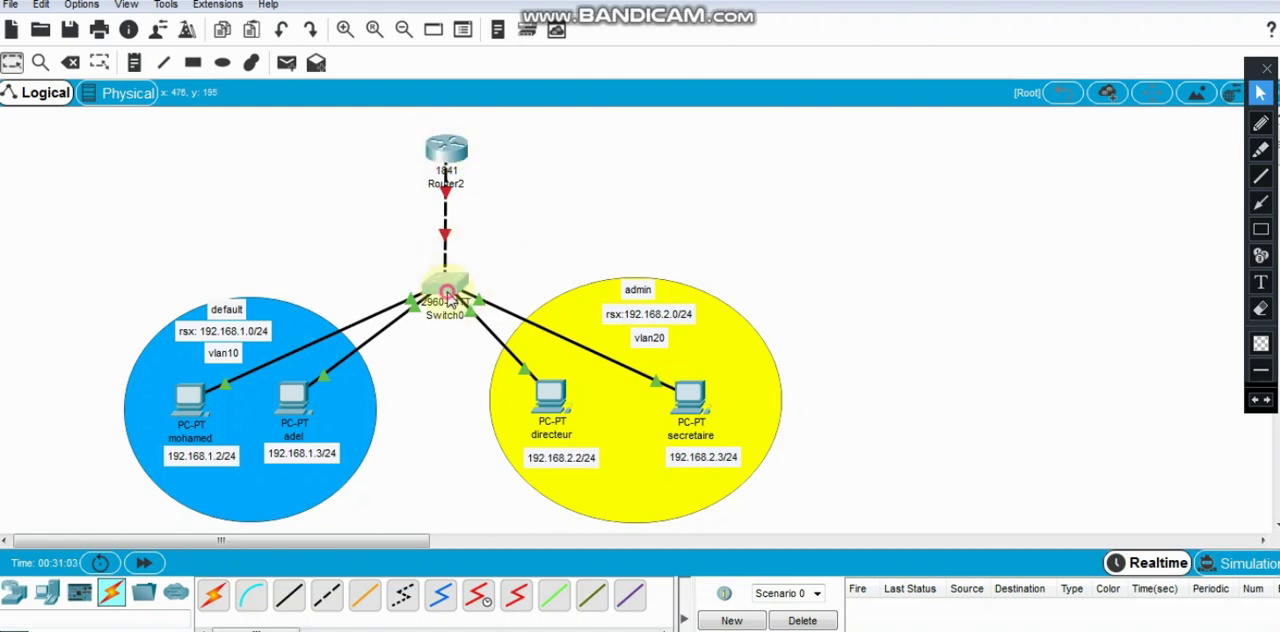
# - Open Switch0's command line and enter global configuration mode with conf t
pyautogui.click(449, 277)
pyautogui.click(584, 441)
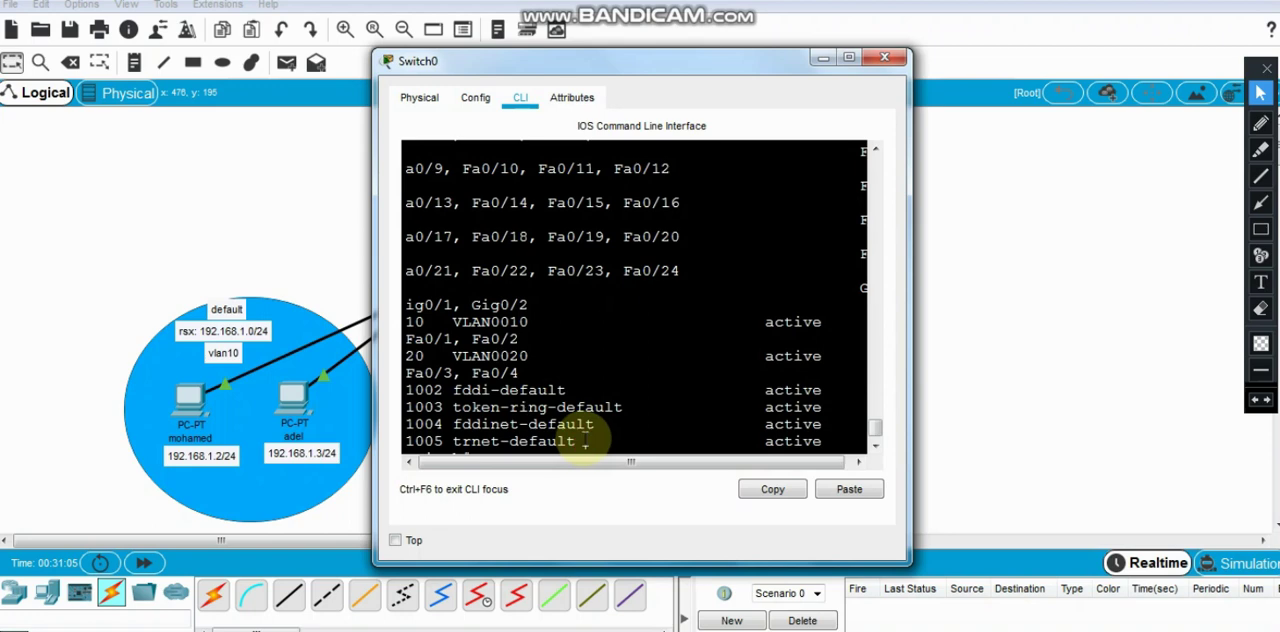
pyautogui.press('Return')
pyautogui.press('Return')
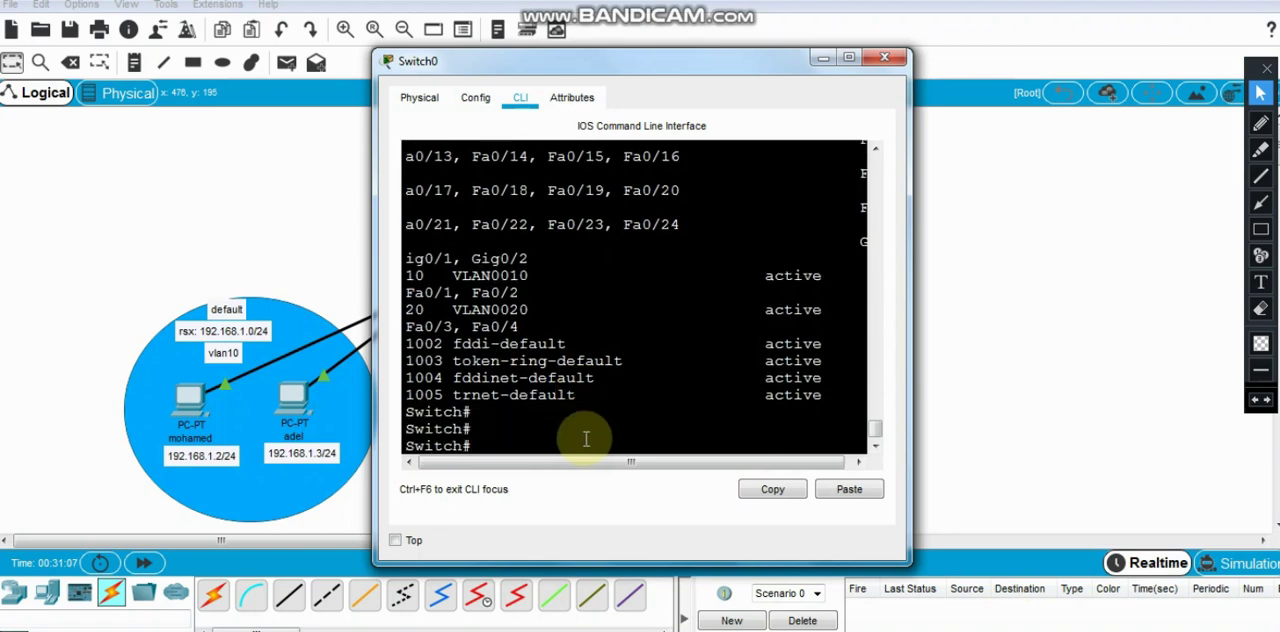
pyautogui.write('conf t')
pyautogui.press('Return')
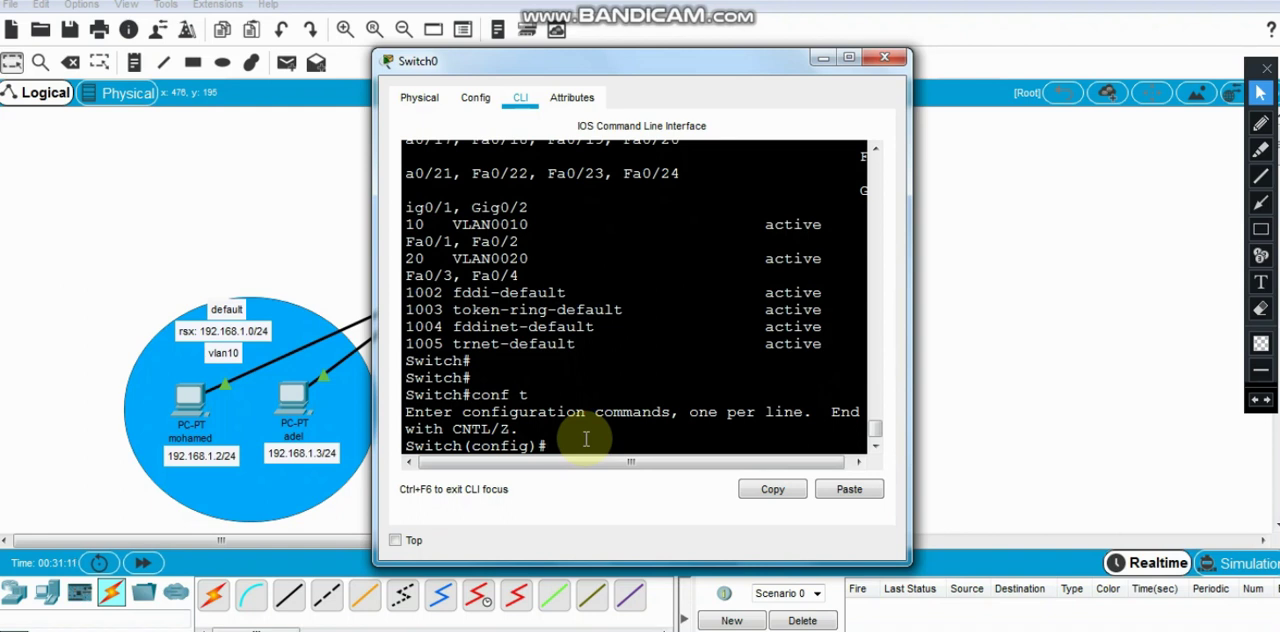
# - Configure Switch0's interface fastEthernet 0/10 with switchport mode trunk
pyautogui.write('inter')
pyautogui.press('Tab')
pyautogui.write('fas')
pyautogui.press('Tab')
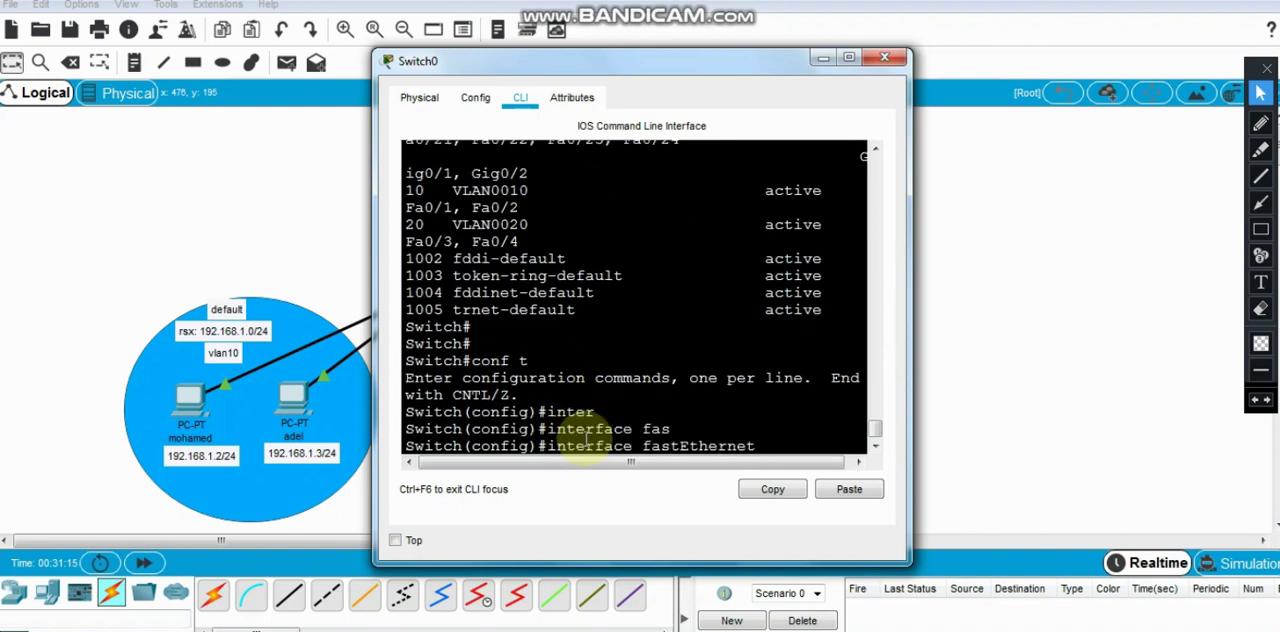
pyautogui.write('0/10')
pyautogui.press('Return')
pyautogui.write('sw')
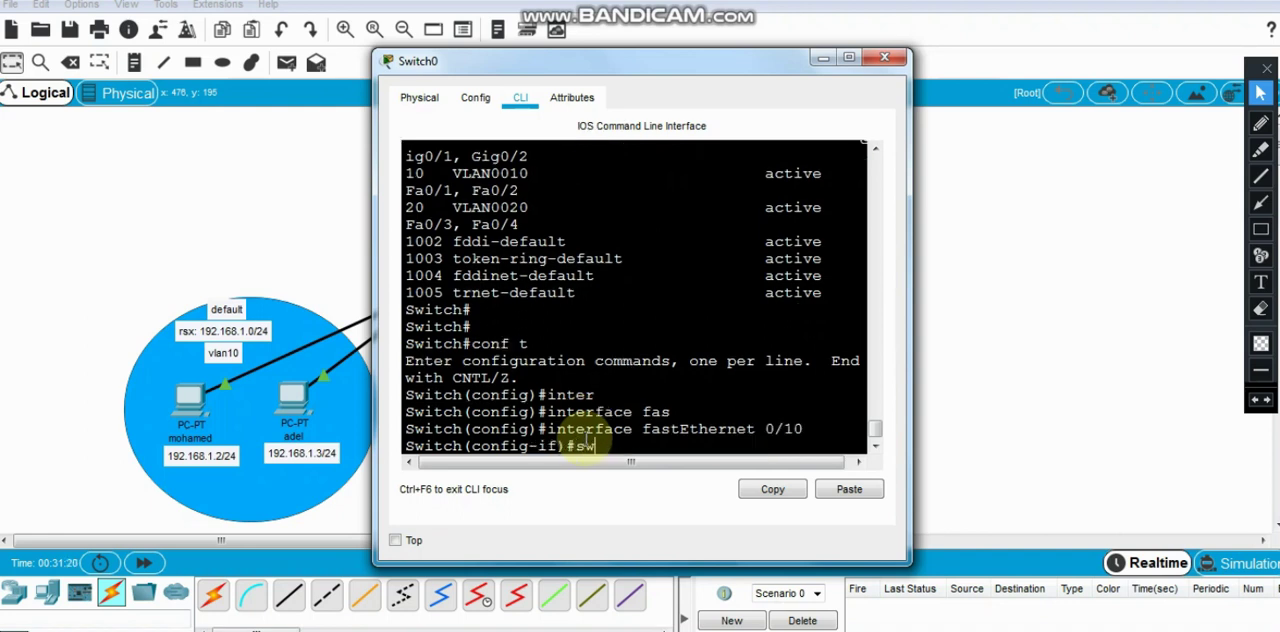
pyautogui.press('Tab')
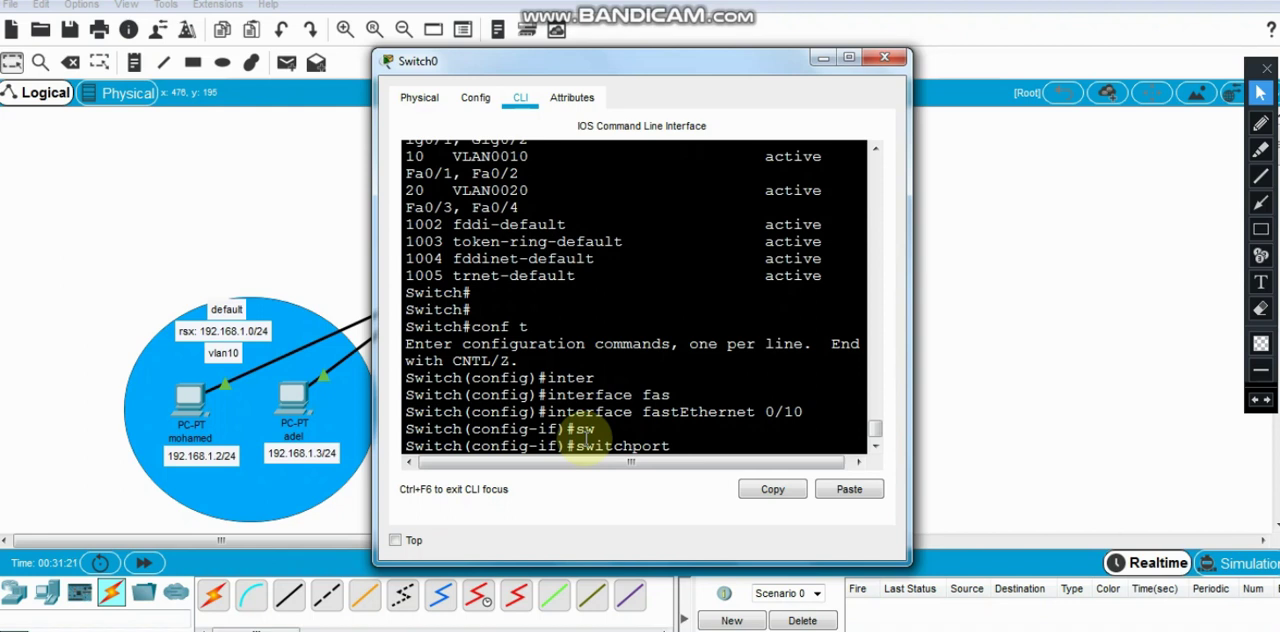
pyautogui.write('mo')
pyautogui.press('Tab')
pyautogui.write('tr')
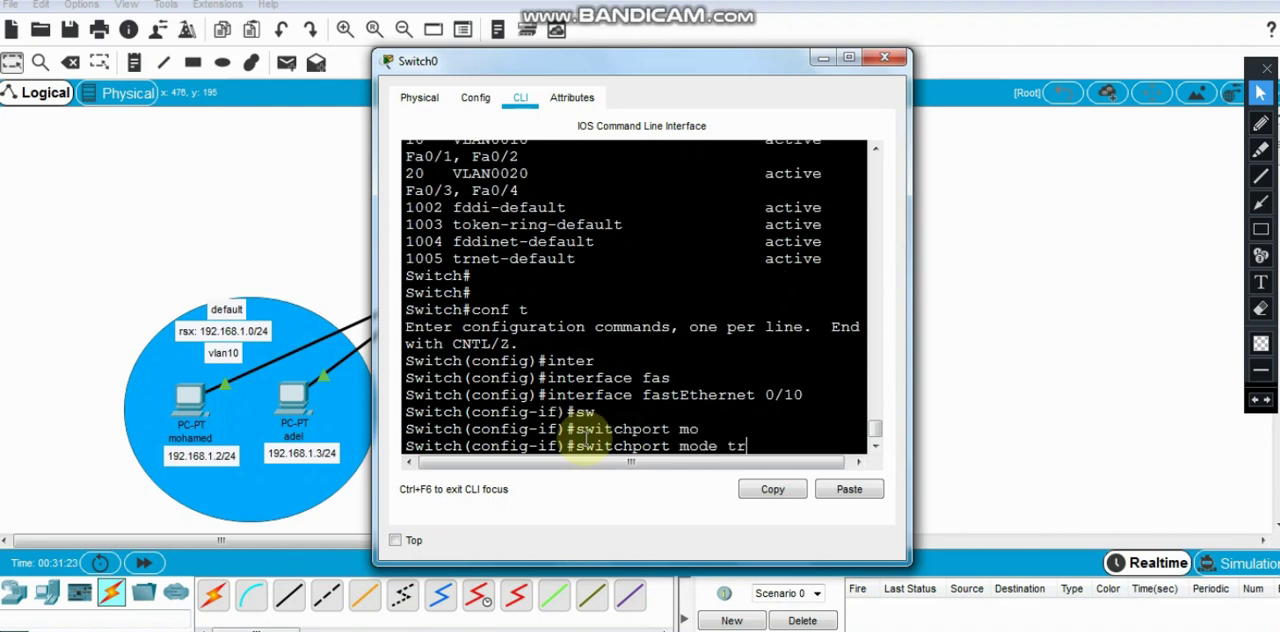
pyautogui.press('Tab')
pyautogui.press('Return')
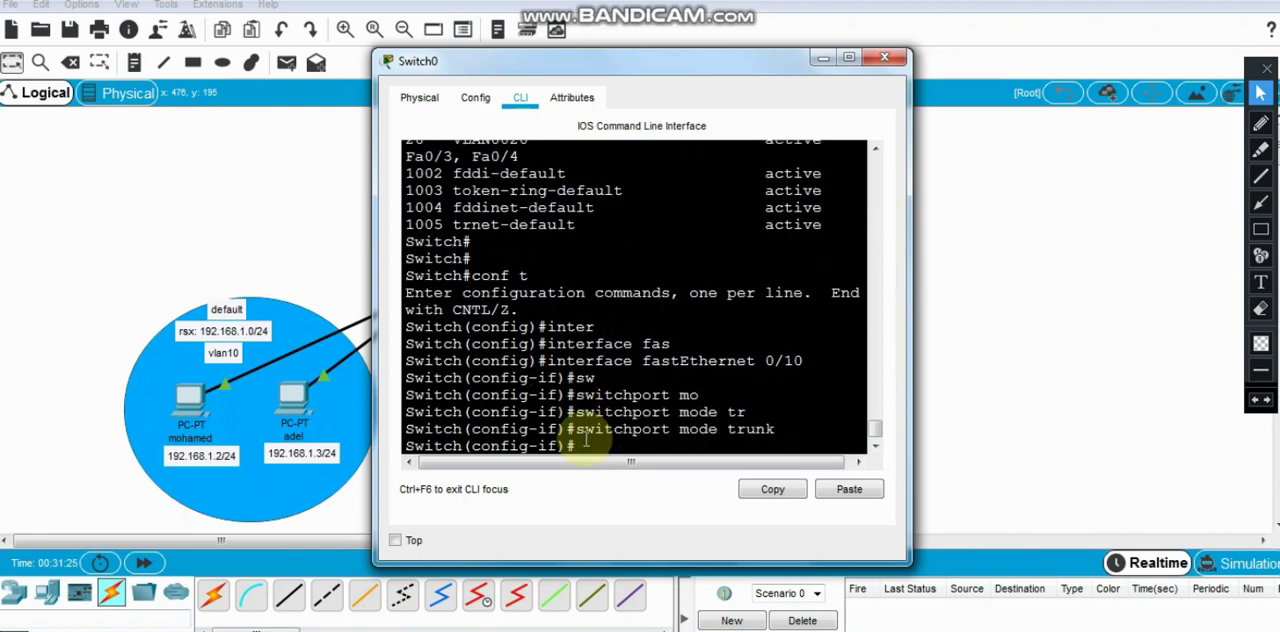
# - Exit interface configuration, save Switch0's configuration with do wr, and close its window, moving Router2 slightly upward in the topology
pyautogui.write('ex')
pyautogui.press('Return')
pyautogui.write('do')
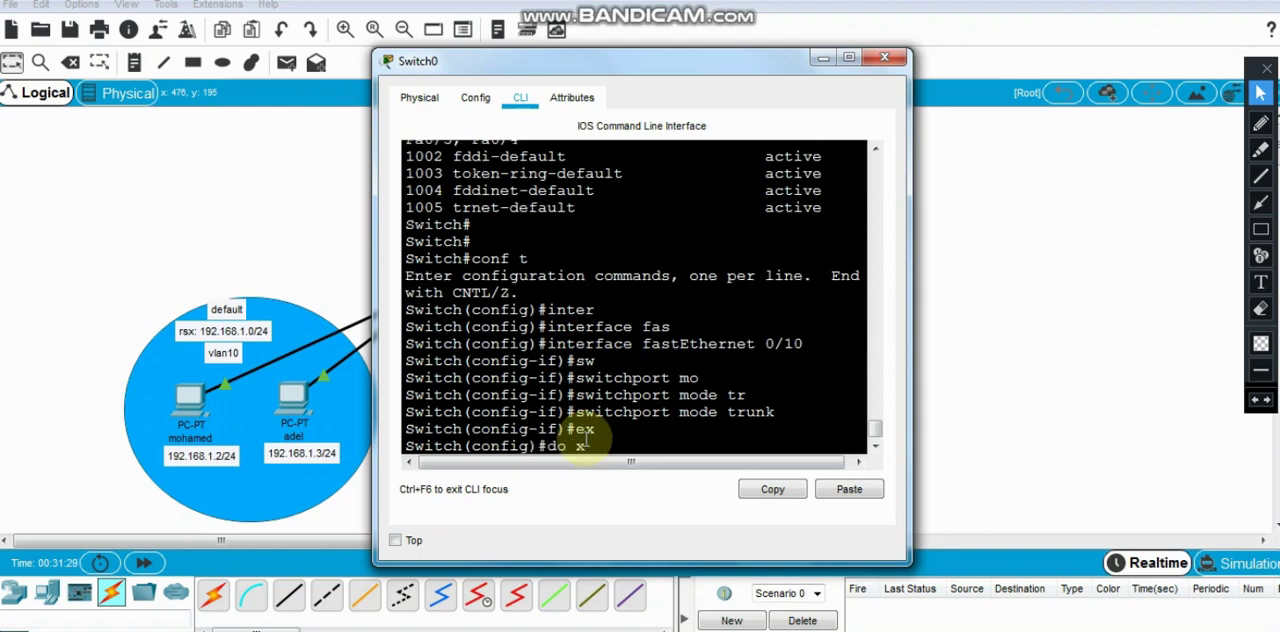
pyautogui.write(' wr')
pyautogui.press('Return')
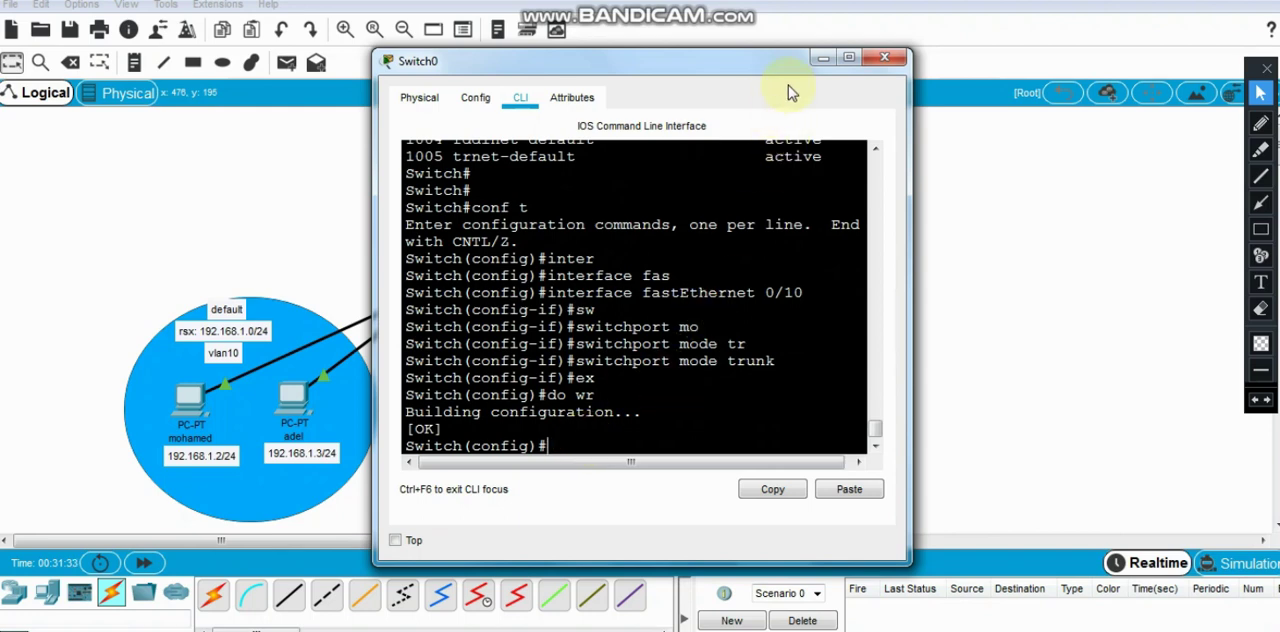
pyautogui.click(884, 57)
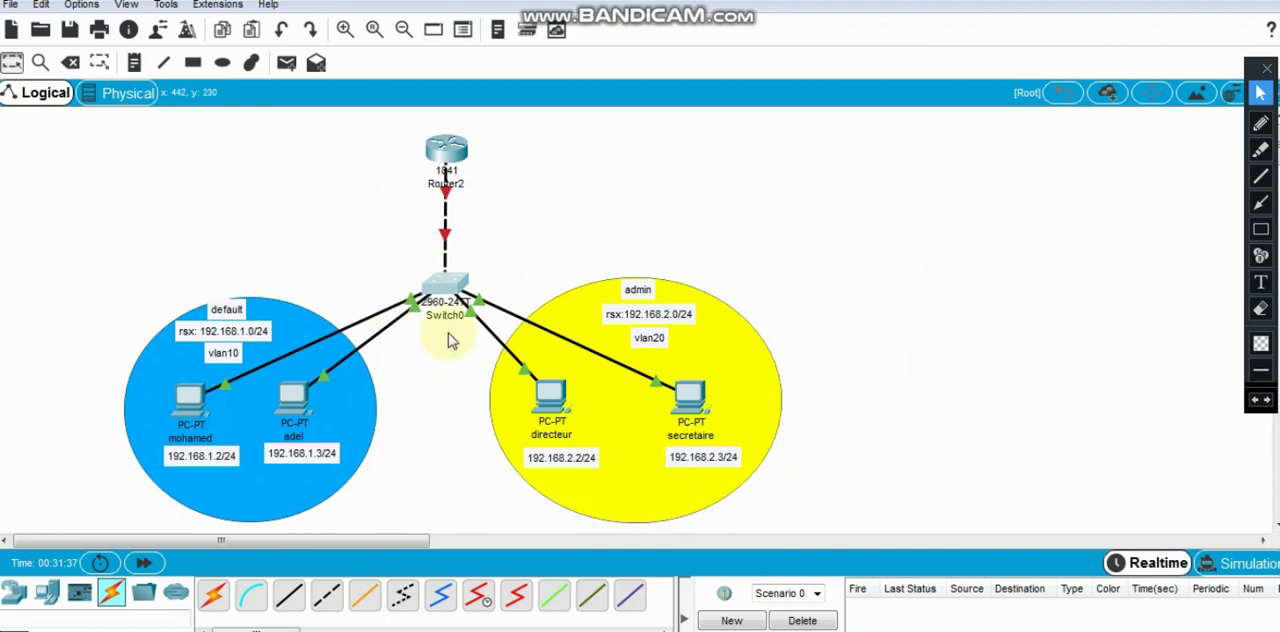
pyautogui.moveTo(460, 153); pyautogui.dragTo(461, 146)
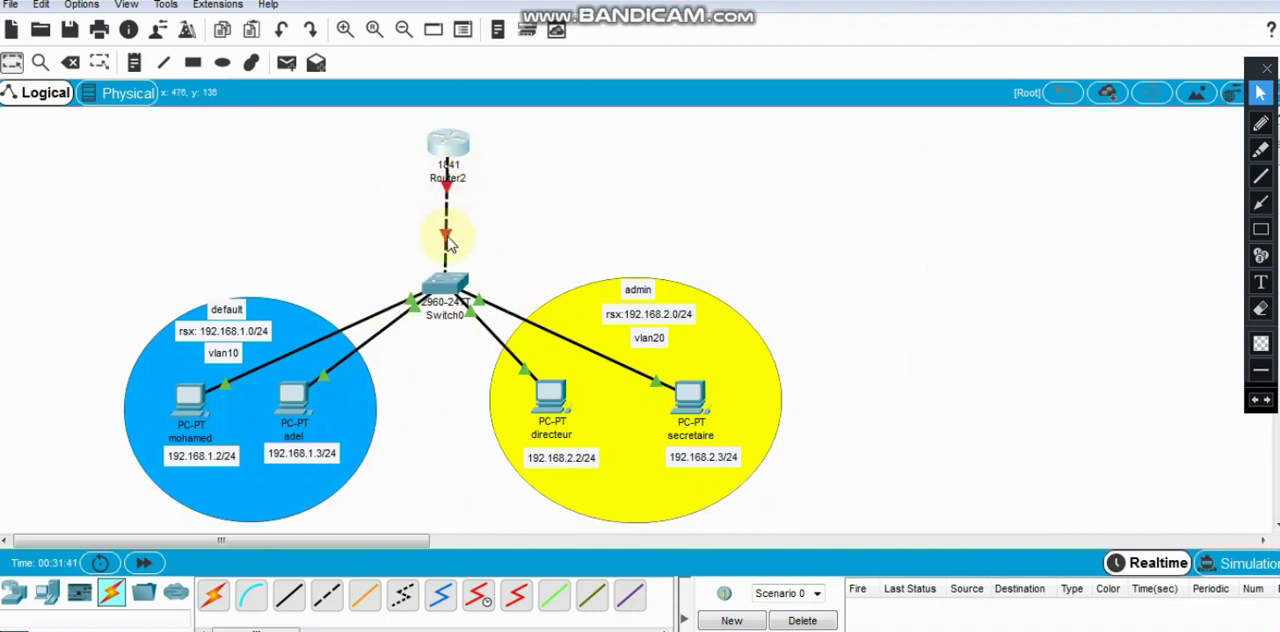
# - Switch to the slide images, read the slide on subinterfaces for inter-VLAN routing, and return to Packet Tracer
pyautogui.moveTo(430, 628)
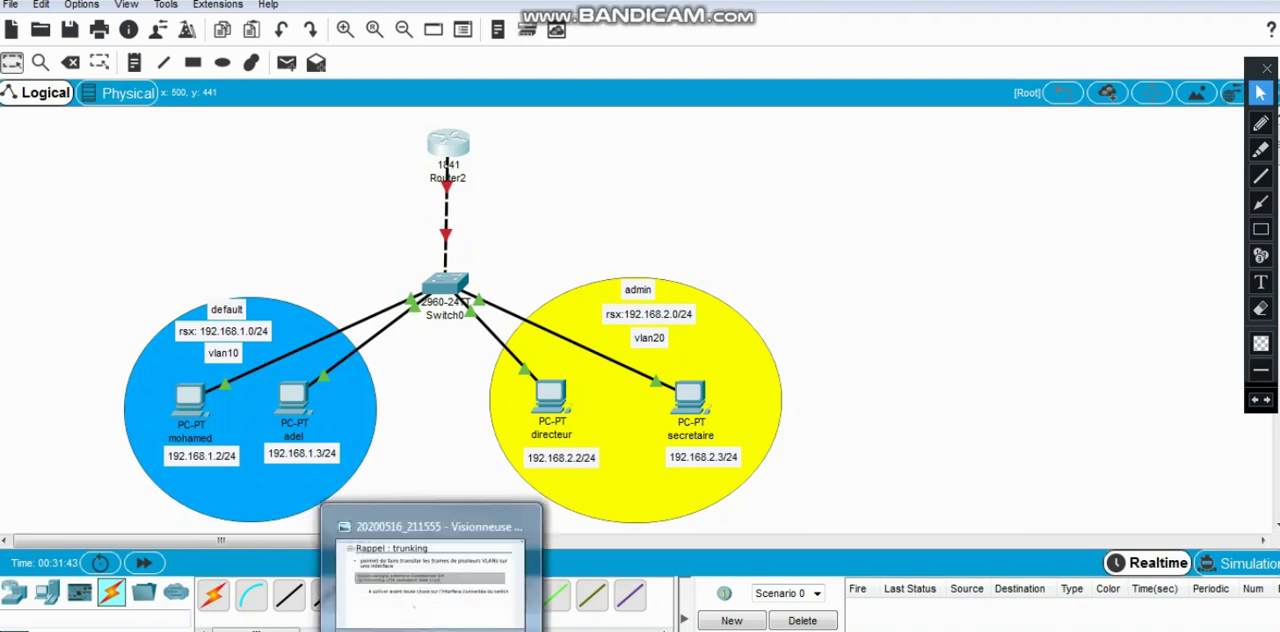
pyautogui.click(430, 585)
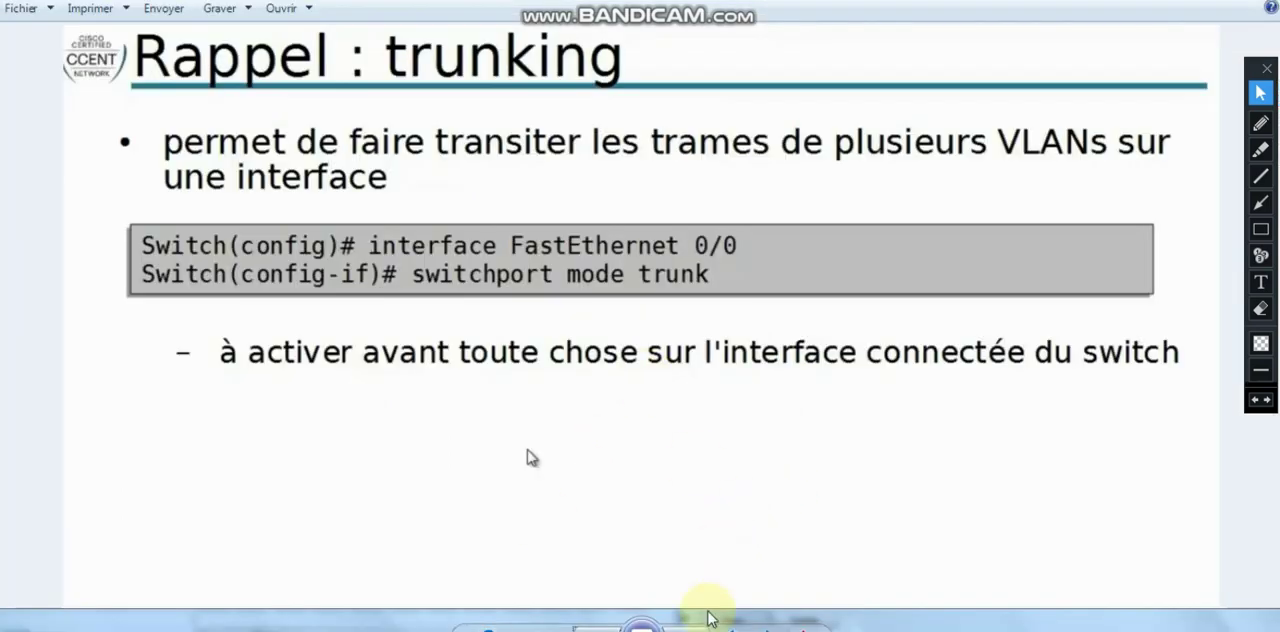
pyautogui.click(687, 630)
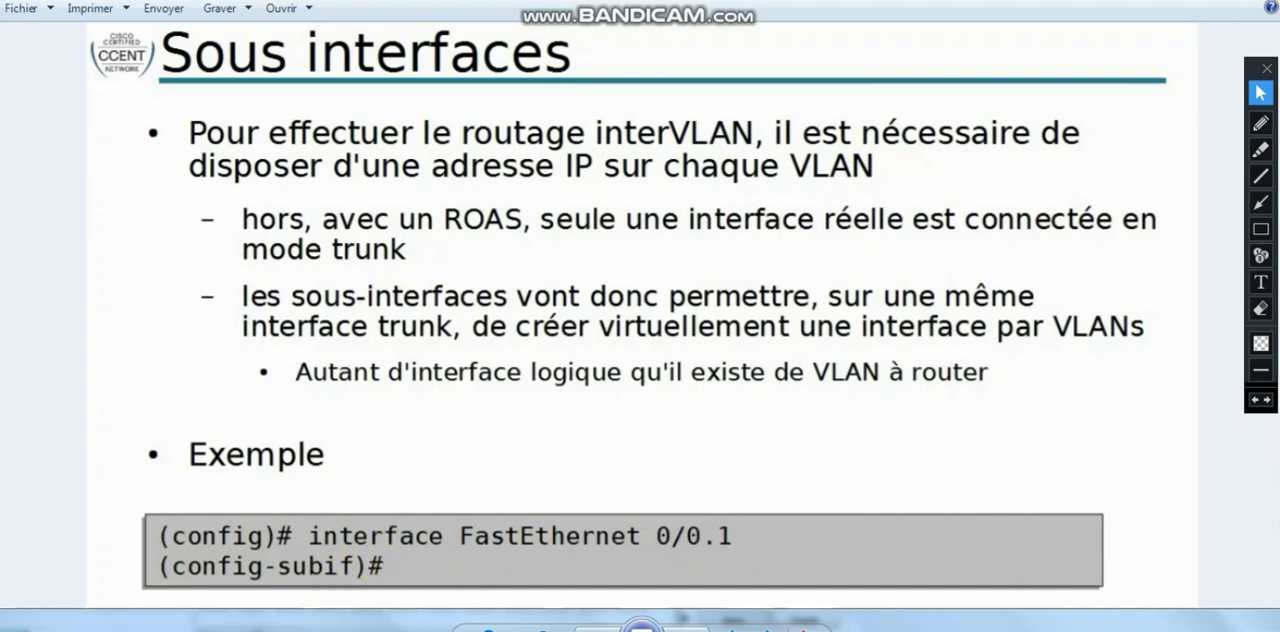
pyautogui.click(643, 627)
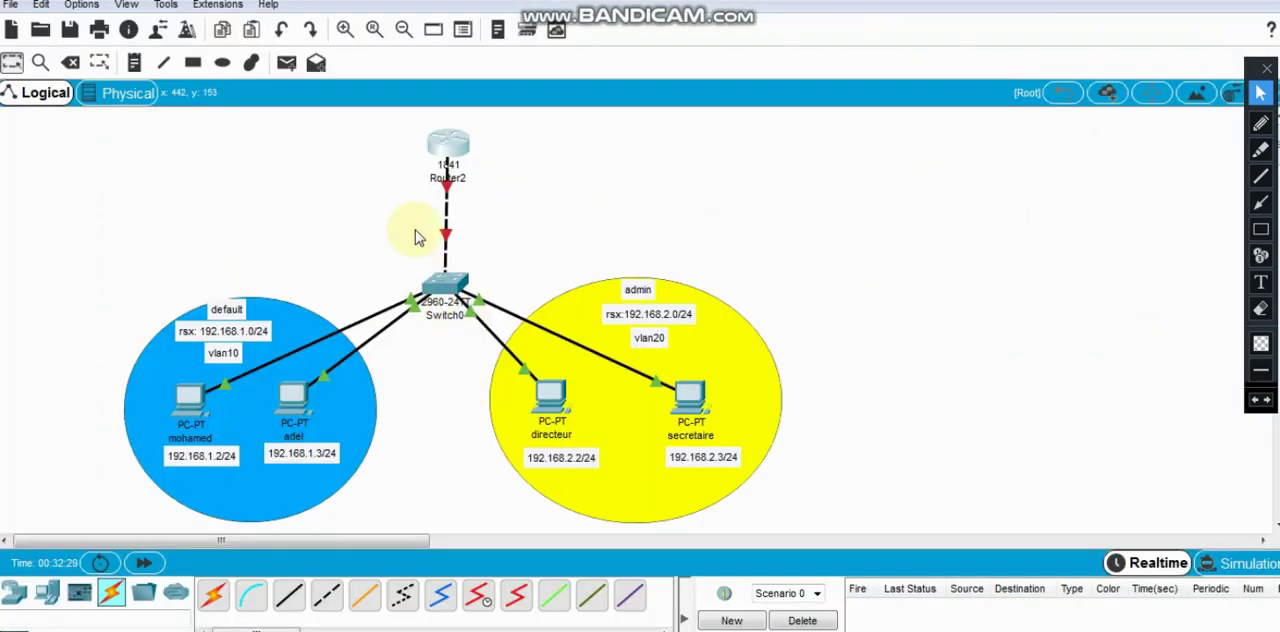
# - Open Router2's command line, answer no to the initial configuration dialog, and enter privileged mode
pyautogui.click(457, 145)
pyautogui.click(520, 98)
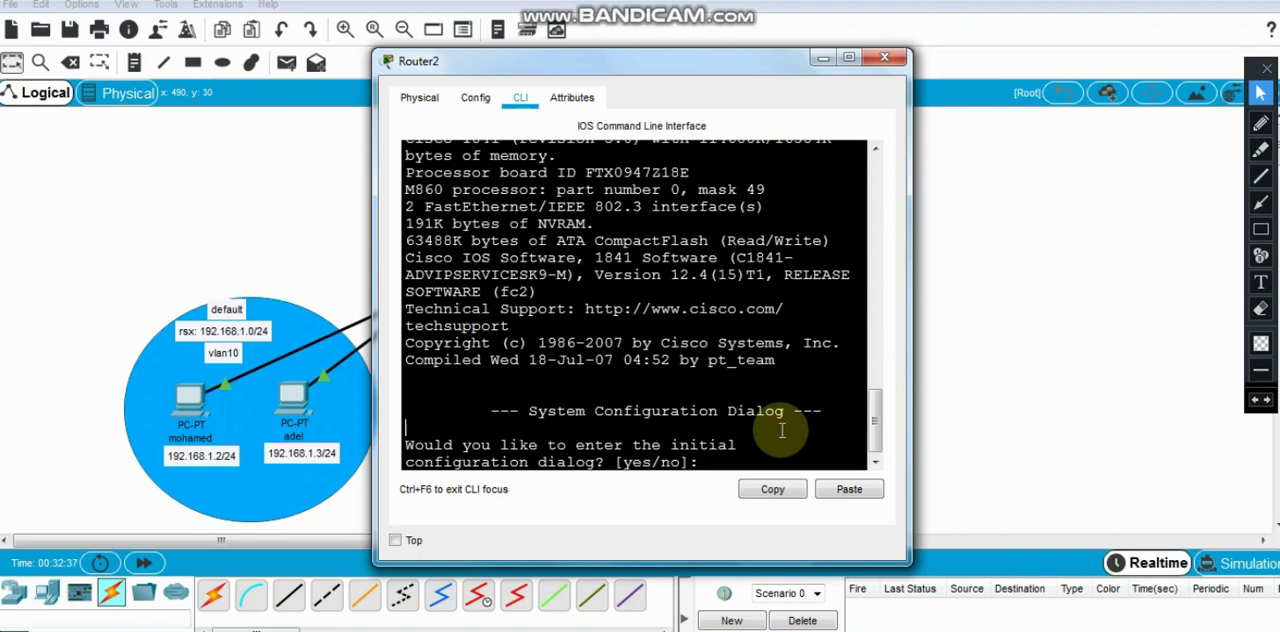
pyautogui.write('no')
pyautogui.press('Return')
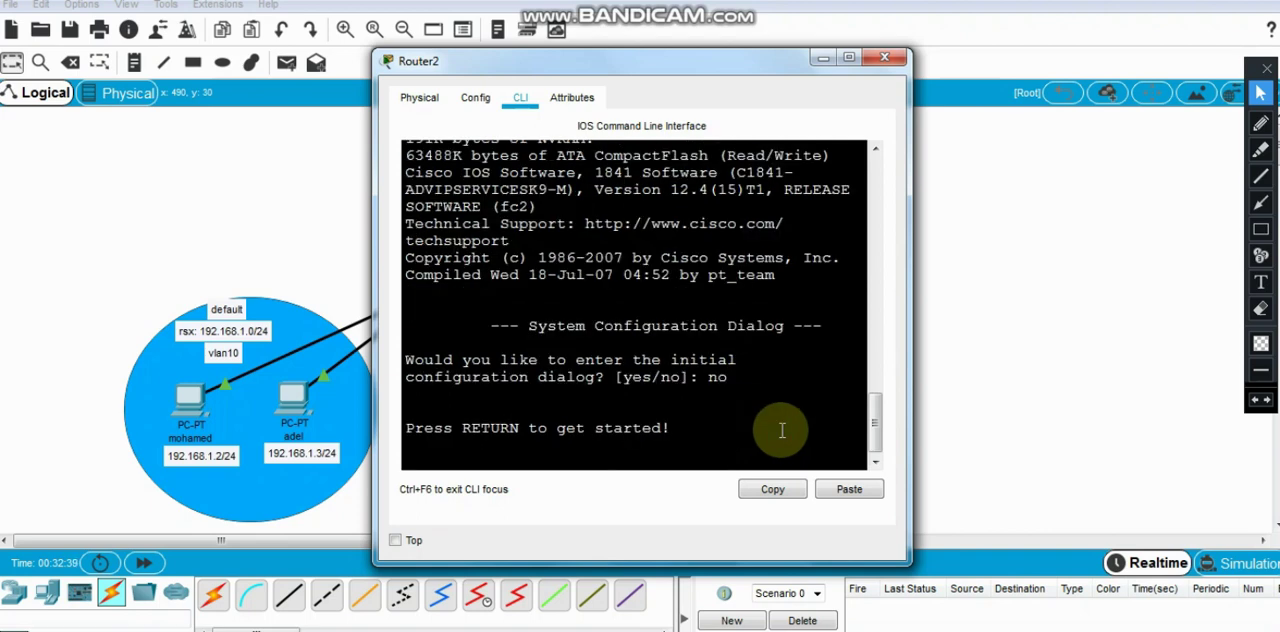
pyautogui.press('Return')
pyautogui.press('Return')
pyautogui.write('en')
pyautogui.press('Tab')
pyautogui.press('Return')
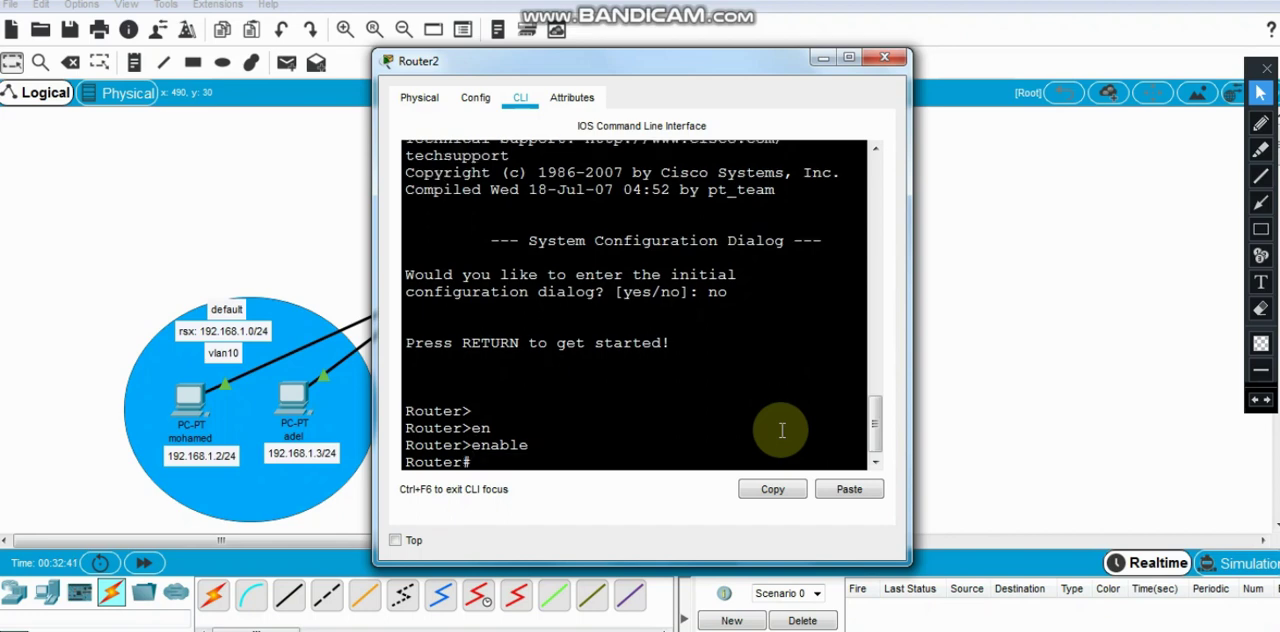
# - Enter global configuration mode on Router2 with configure terminal and widen the router window
pyautogui.write('conf')
pyautogui.press('Tab')
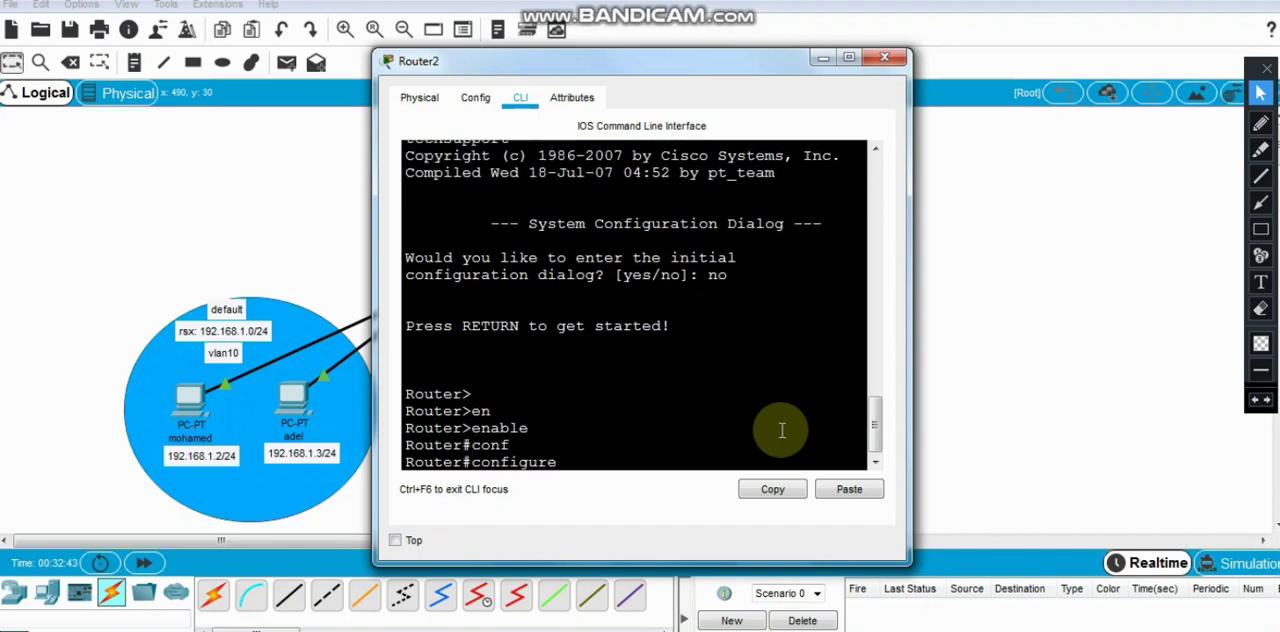
pyautogui.write('ter')
pyautogui.press('Tab')
pyautogui.press('Return')
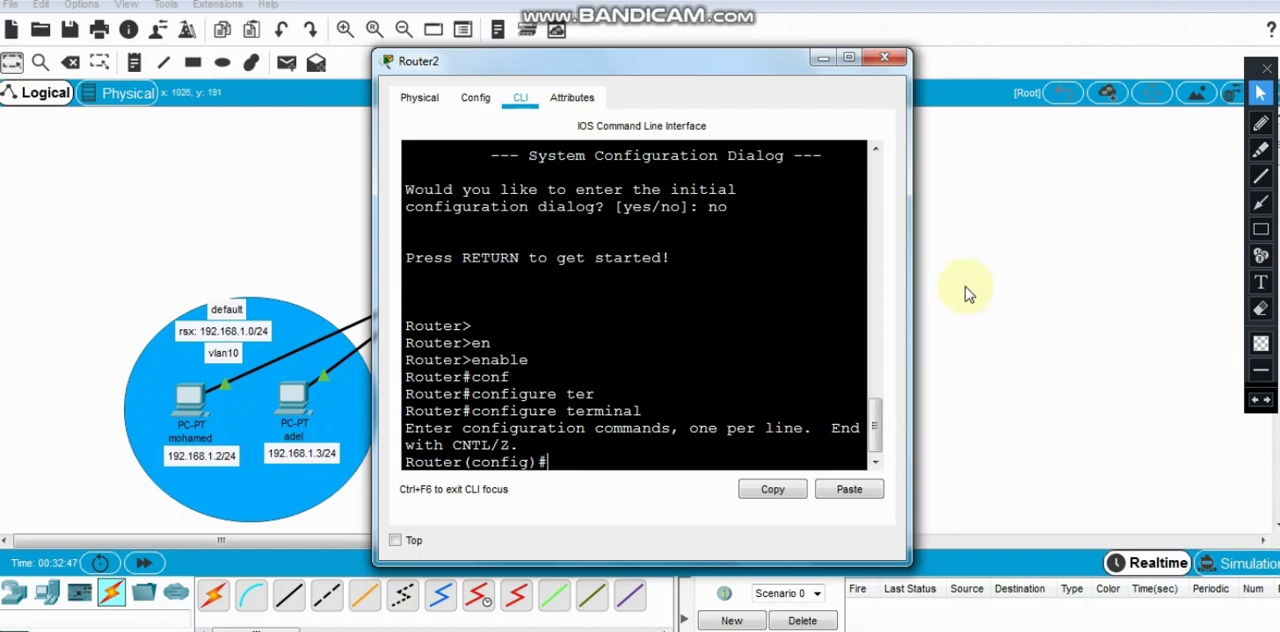
pyautogui.moveTo(911, 279); pyautogui.dragTo(1055, 255)
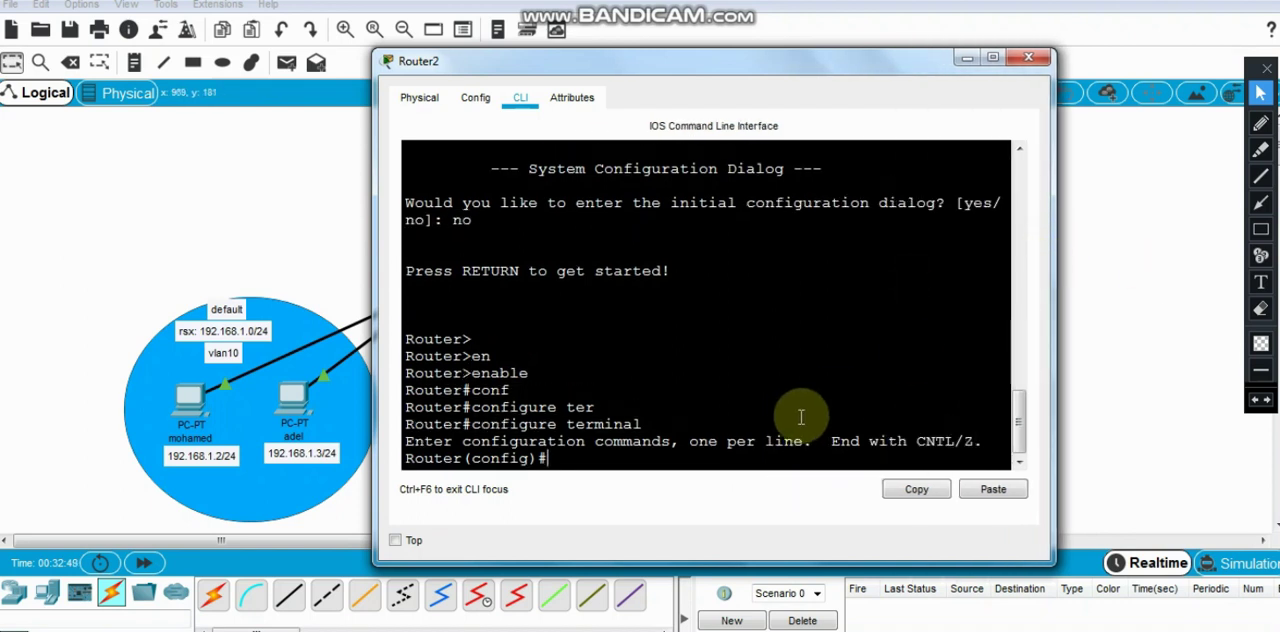
# - Create subinterface fastEthernet 0/0.1 on Router2 and enter its configuration mode
pyautogui.write('inter')
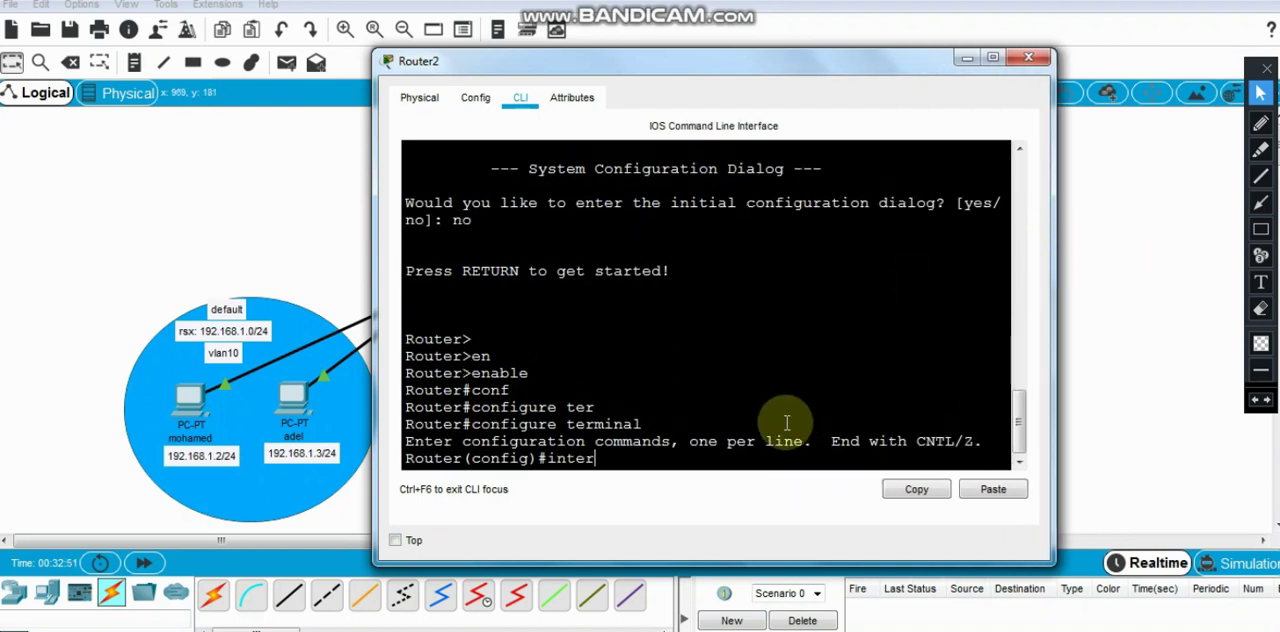
pyautogui.press('Tab')
pyautogui.write('fas')
pyautogui.press('Tab')
pyautogui.write('0')
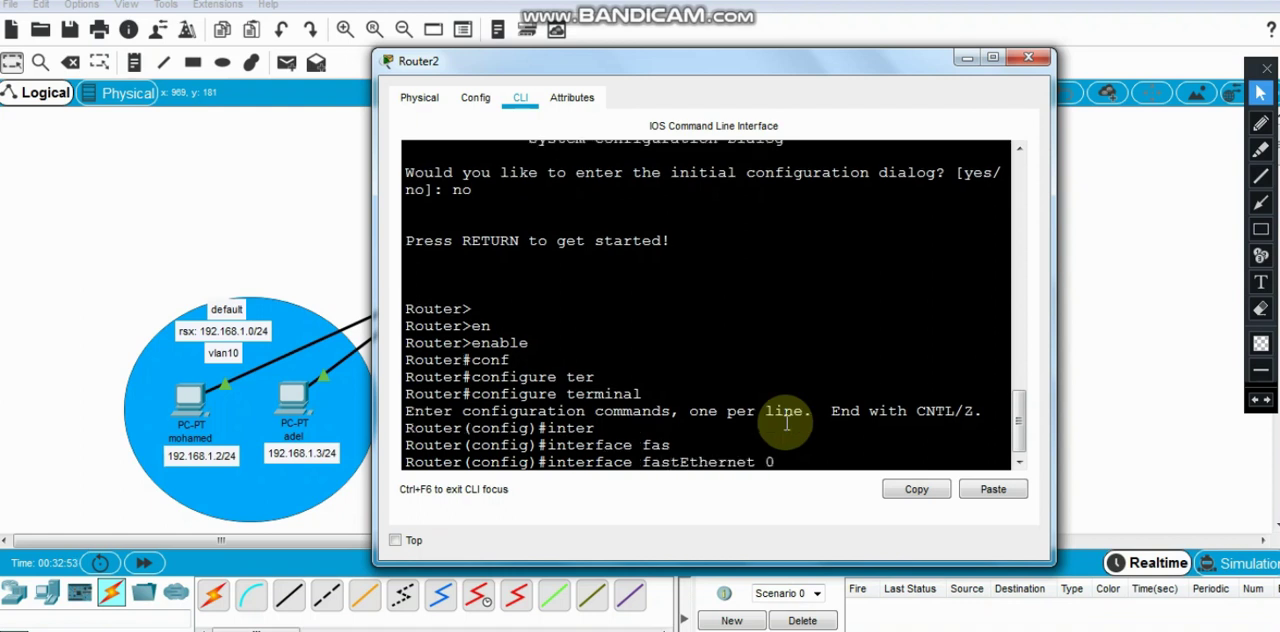
pyautogui.write('/0.')
pyautogui.write('1')
pyautogui.press('Return')
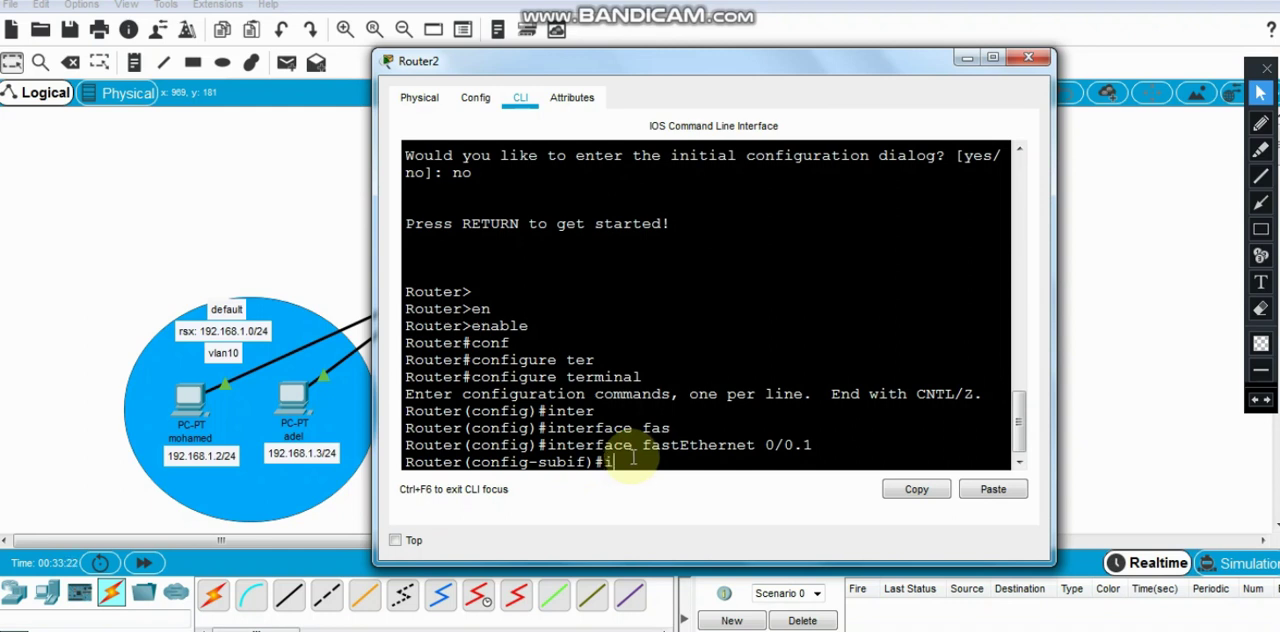
pyautogui.write('nter')
pyautogui.press('BackSpace')
pyautogui.press('BackSpace')
pyautogui.press('BackSpace')
pyautogui.press('BackSpace')
pyautogui.press('BackSpace')
# - Try to assign IP address 192.168.1.1 with mask 255.255.255.0 to subinterface fastEthernet 0/0.1 before setting its encapsulation
pyautogui.write('ip')
pyautogui.press('Tab')
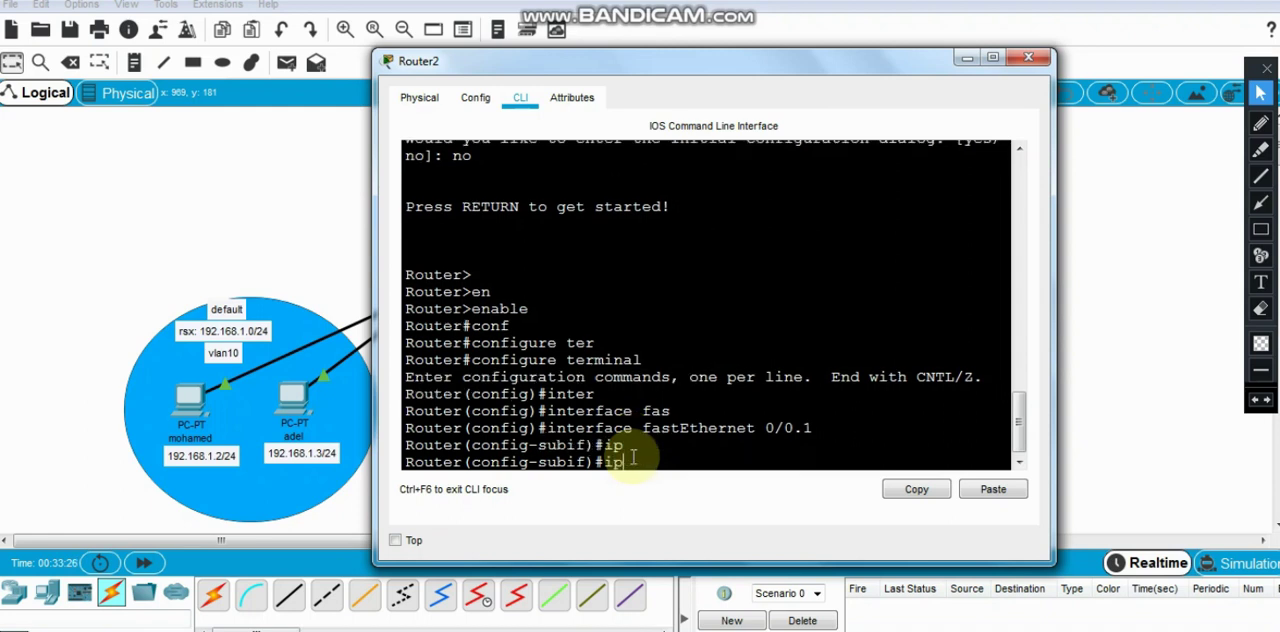
pyautogui.write('ad')
pyautogui.press('Tab')
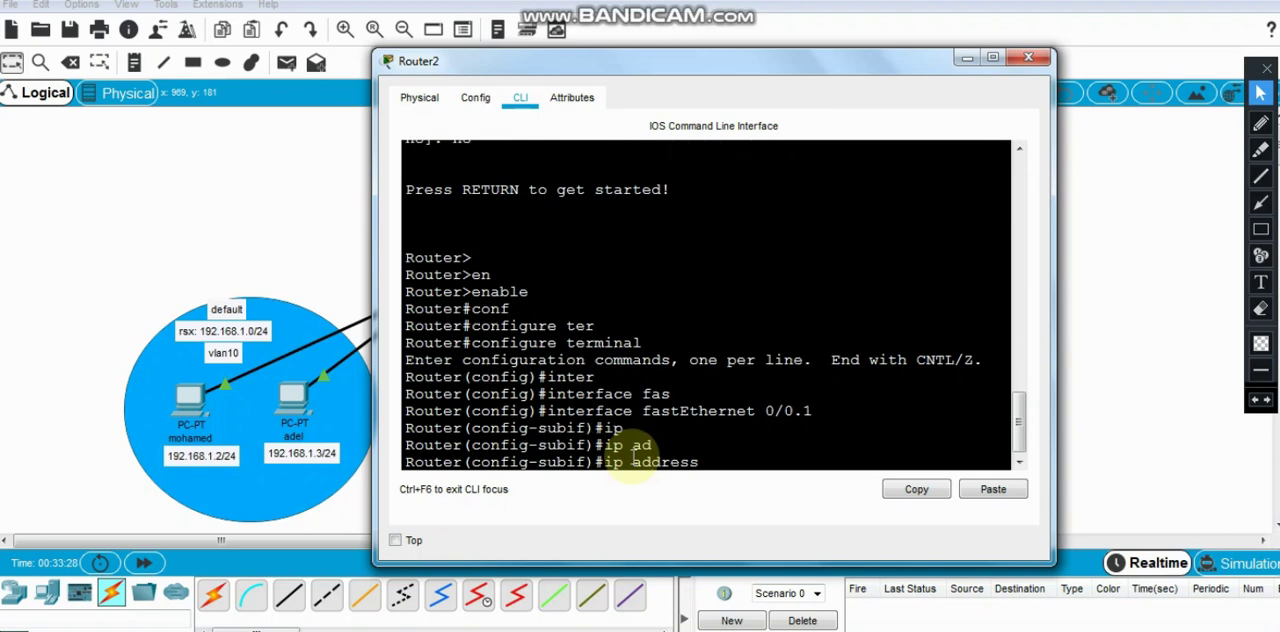
pyautogui.write('192.168.1.1 255.255.')
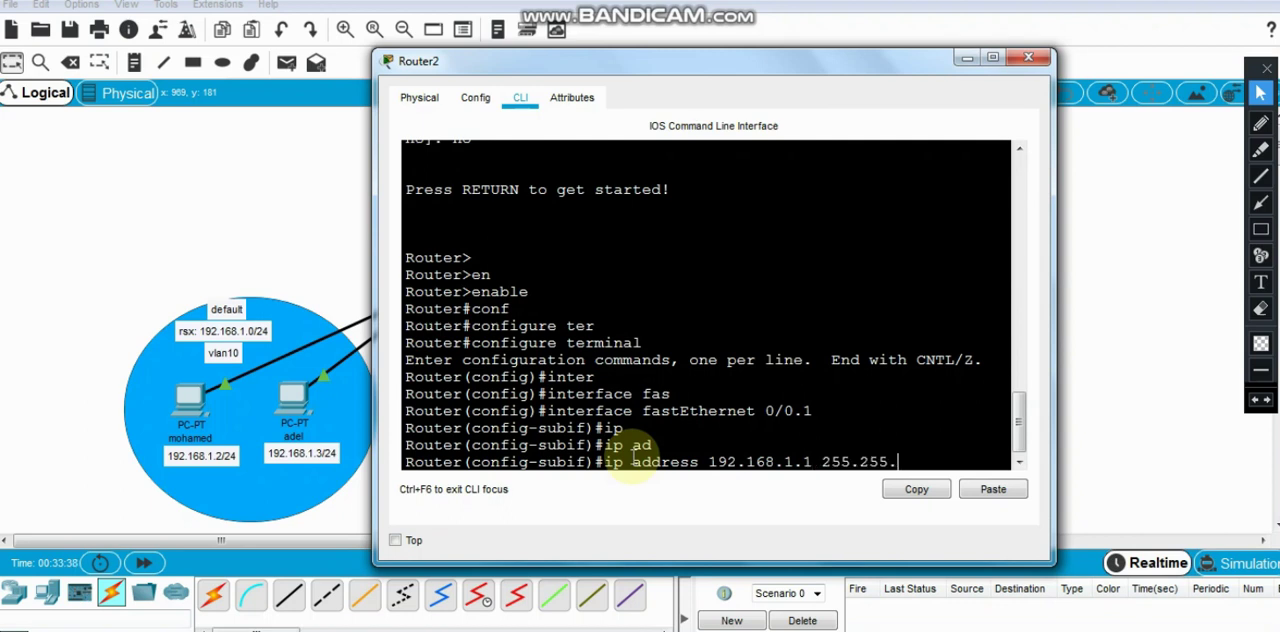
pyautogui.write('255.0')
pyautogui.press('Return')
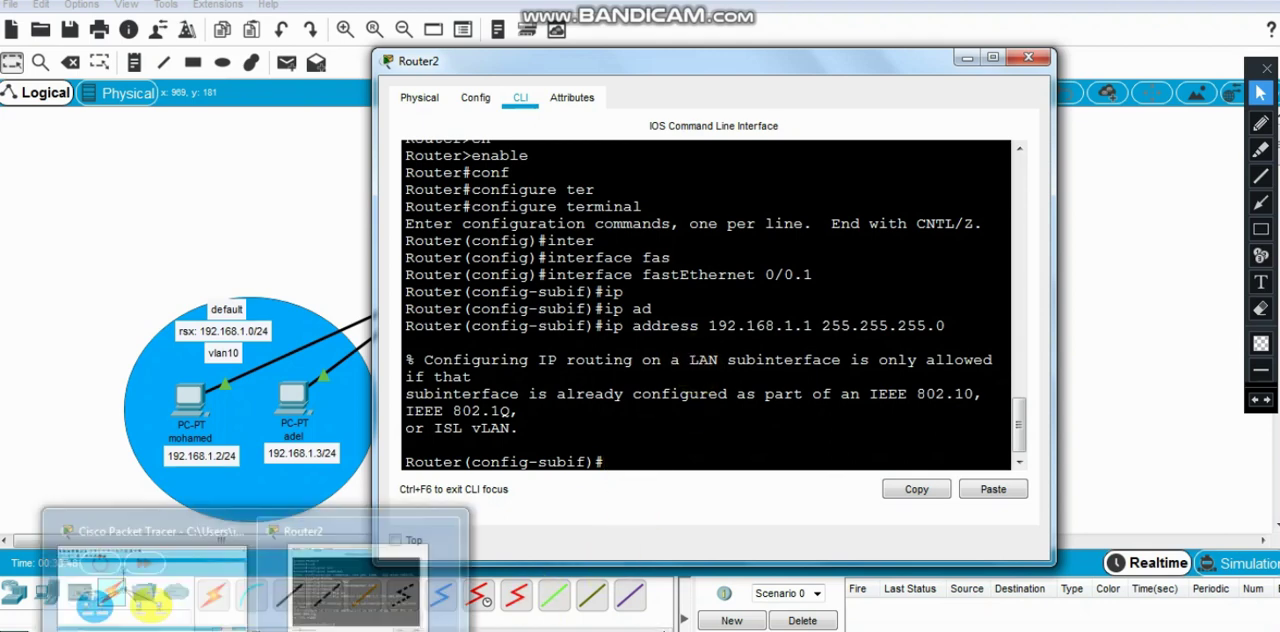
# - Switch to the slide images, read the slide on configuring subinterfaces with 802.1Q, and return to Router2's command line
pyautogui.click(265, 630)
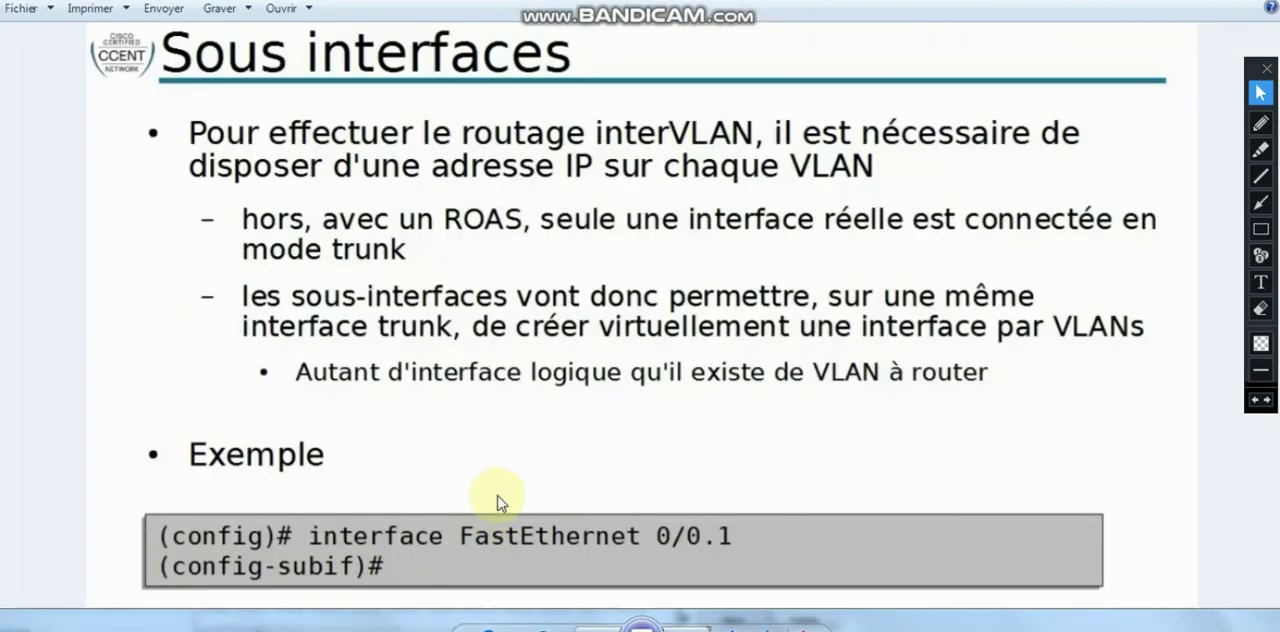
pyautogui.click(688, 630)
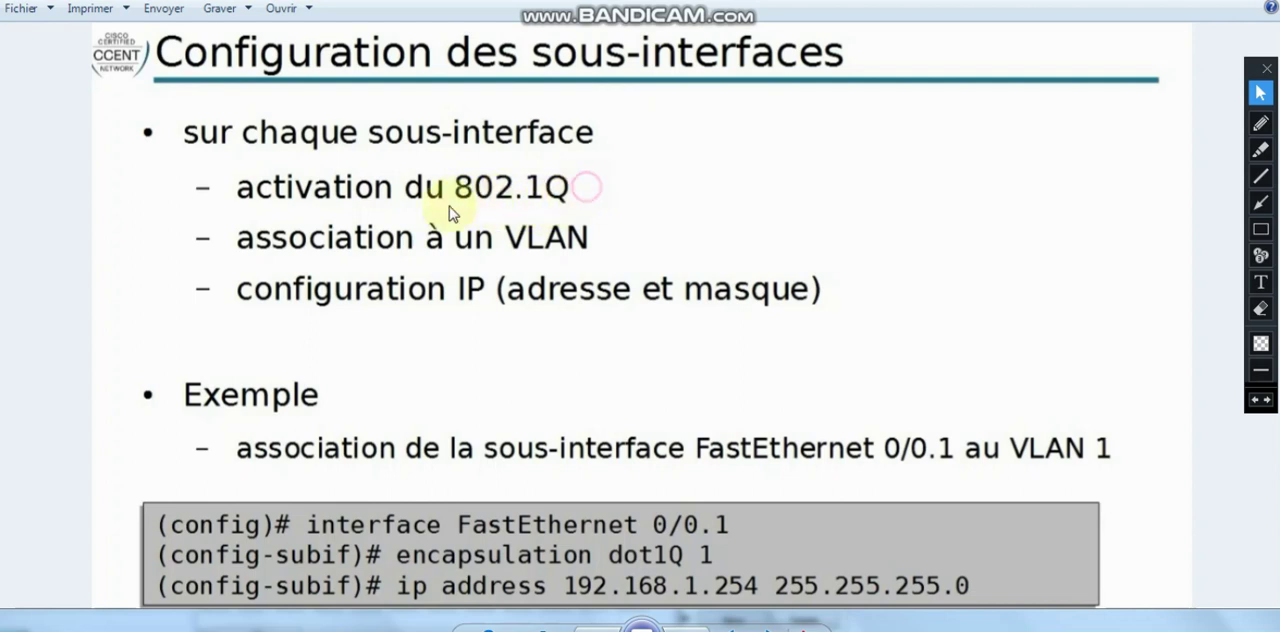
pyautogui.click(611, 243)
pyautogui.moveTo(257, 625)
pyautogui.click(355, 570)
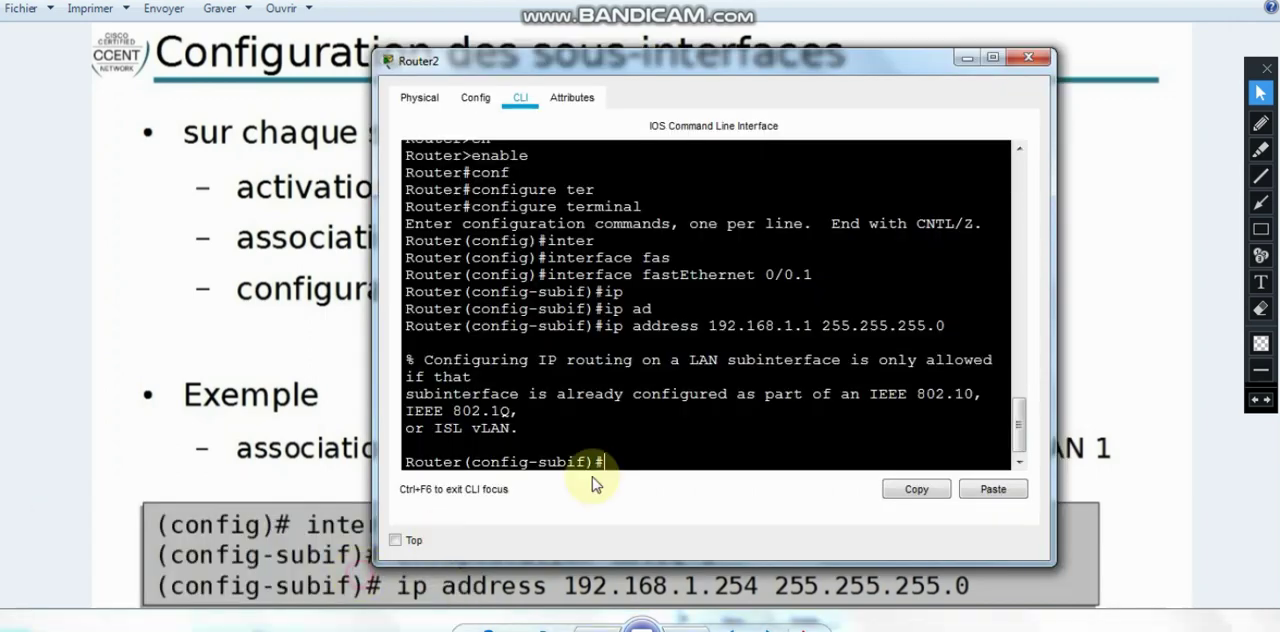
pyautogui.moveTo(815, 275); pyautogui.dragTo(547, 276)
pyautogui.click(249, 357)
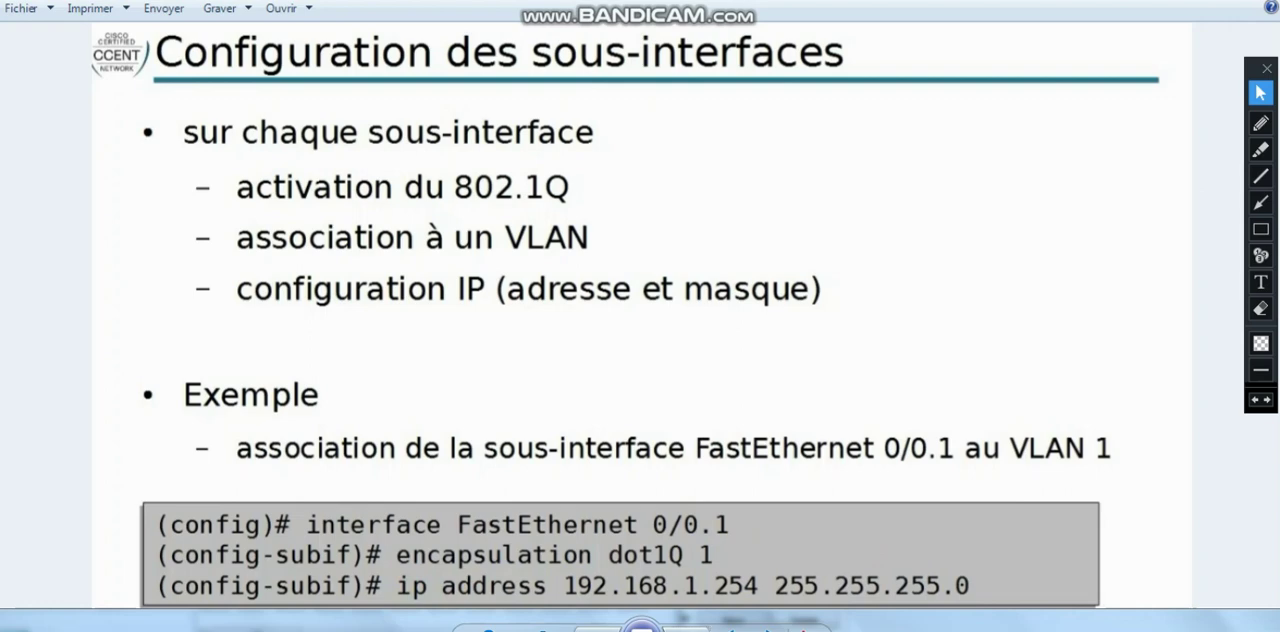
pyautogui.click(326, 591)
pyautogui.click(690, 470)
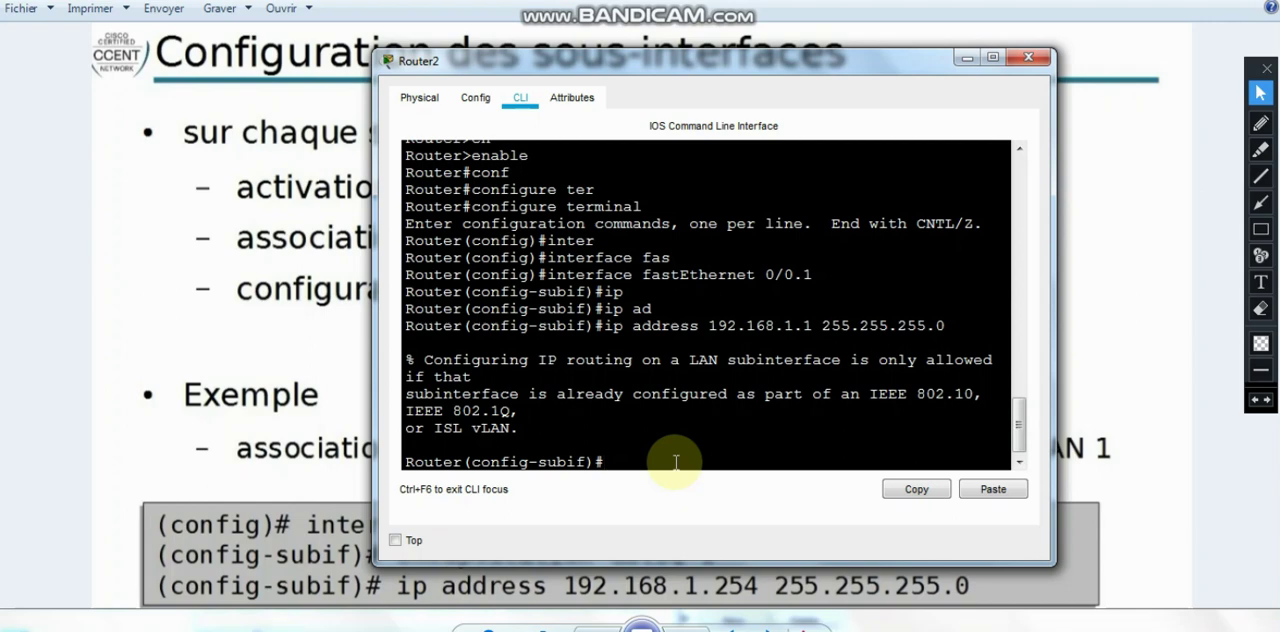
# - Exit the current subinterface mode on Router2 and re-enter configuration of subinterface fastEthernet 0/0.1
pyautogui.write('ex')
pyautogui.press('Return')
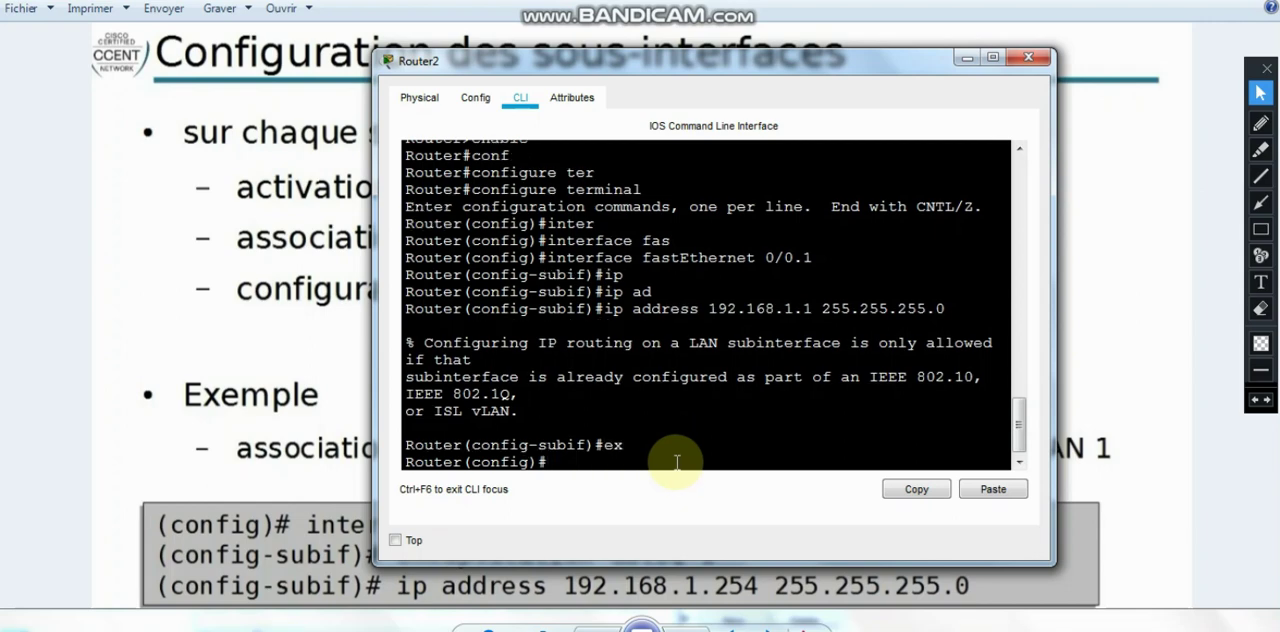
pyautogui.write('inter')
pyautogui.press('Tab')
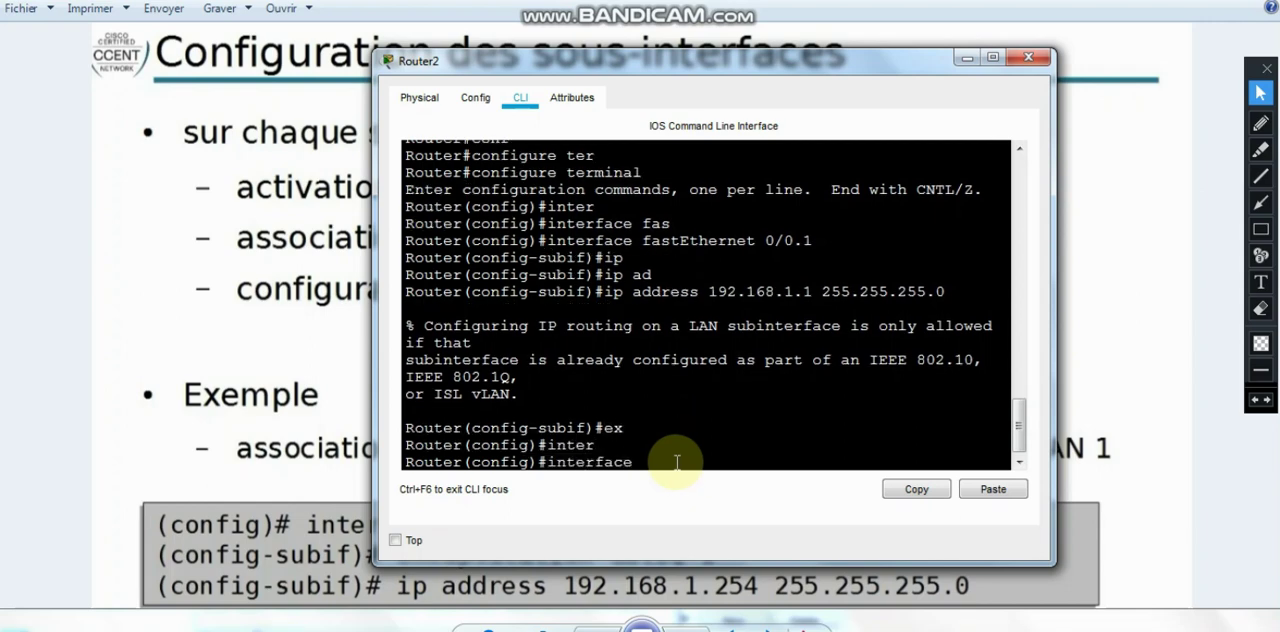
pyautogui.write('fas')
pyautogui.press('Tab')
pyautogui.write('0')
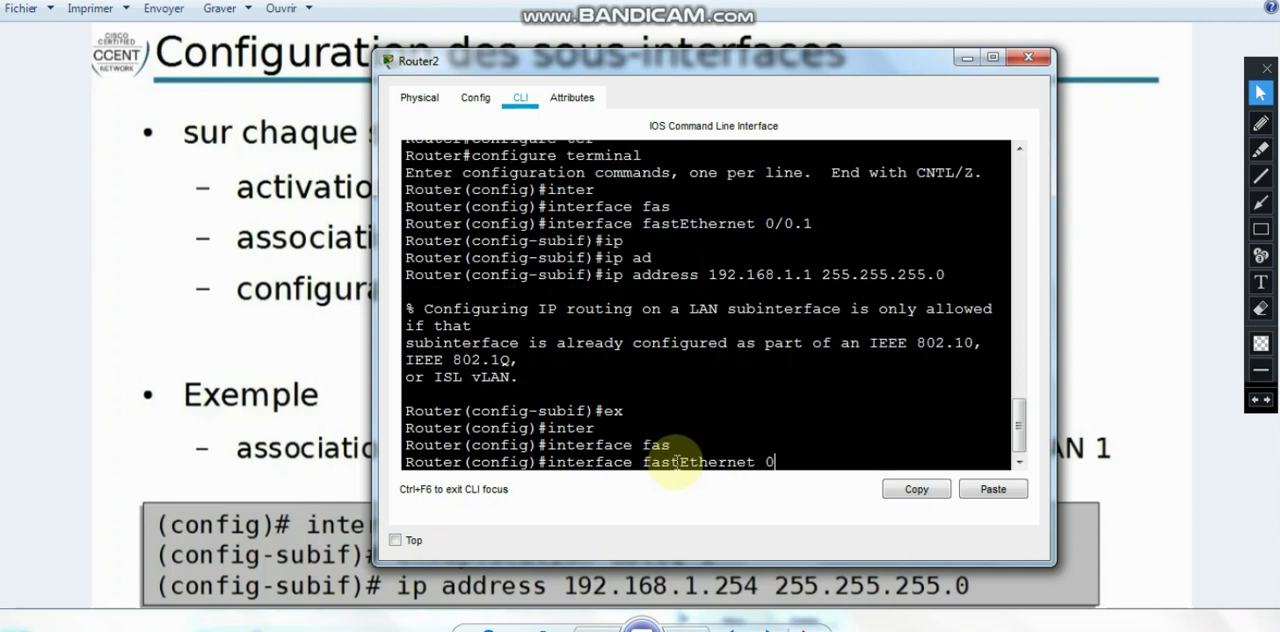
pyautogui.write('/0.1')
pyautogui.press('Return')
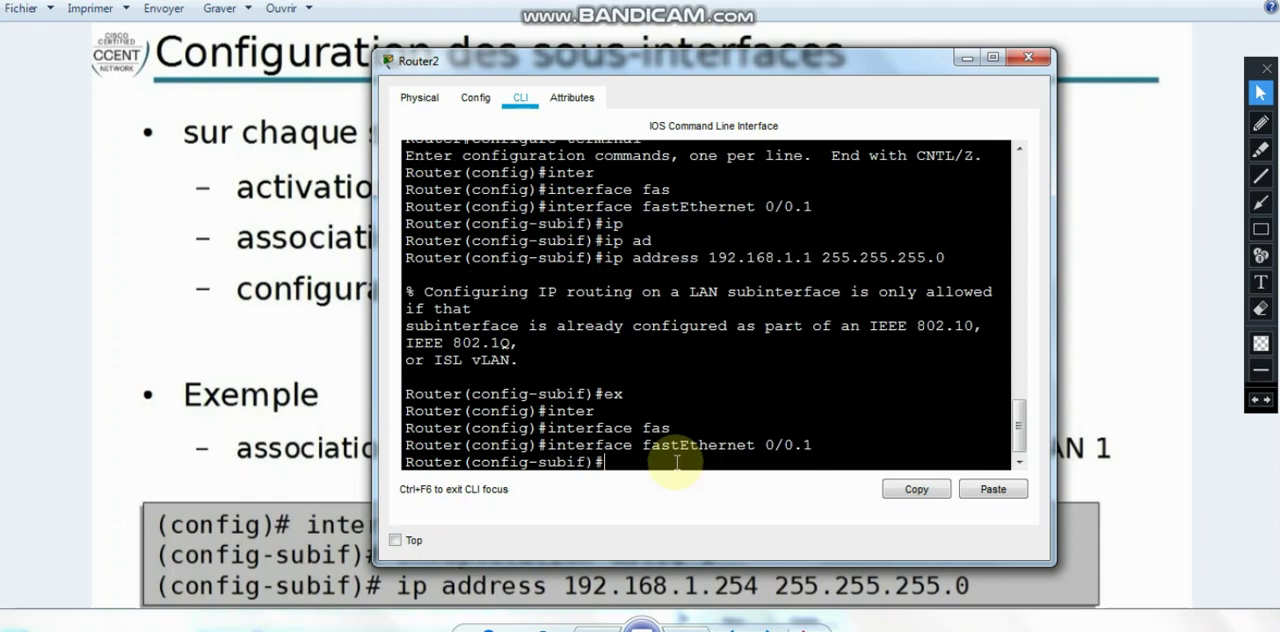
# - Set dot1Q encapsulation for VLAN 10 on subinterface fastEthernet 0/0.1, moving the router window out of the way
pyautogui.write('en')
pyautogui.press('Tab')
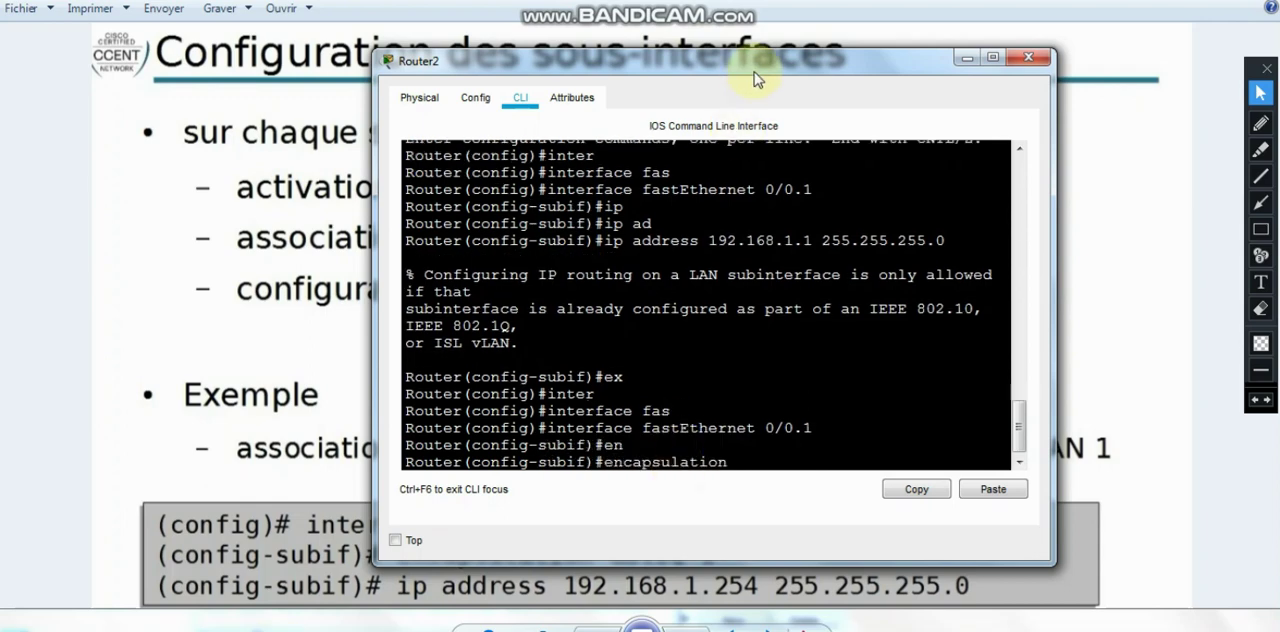
pyautogui.moveTo(756, 72); pyautogui.dragTo(736, 18)
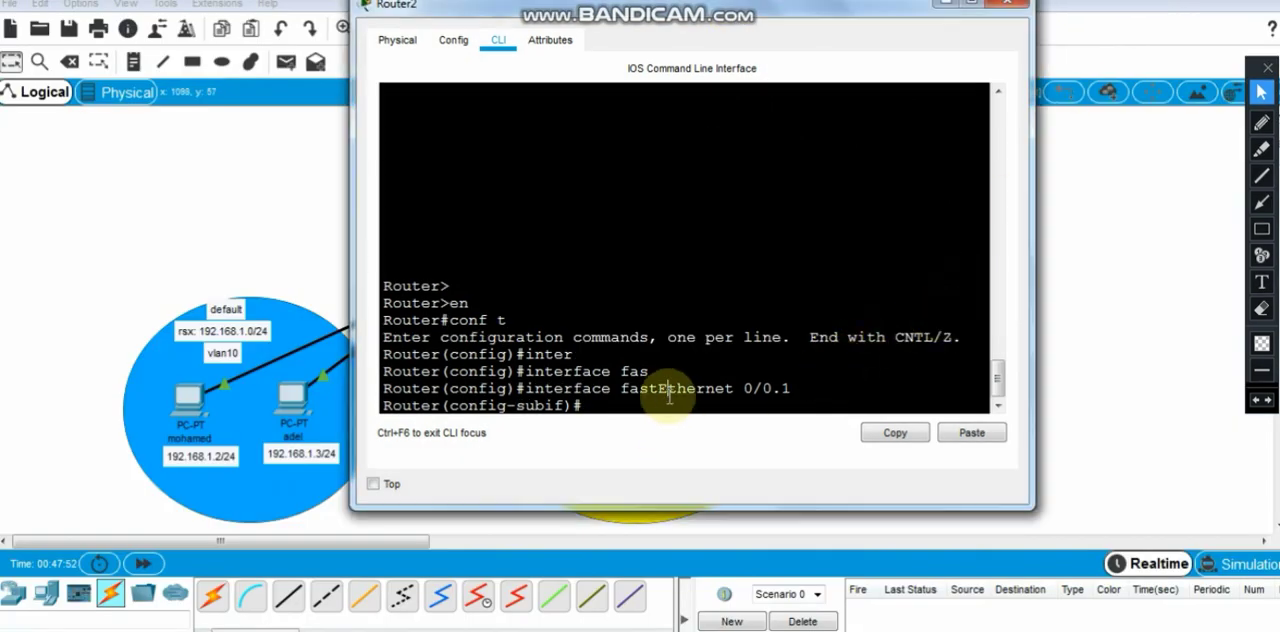
pyautogui.write('en')
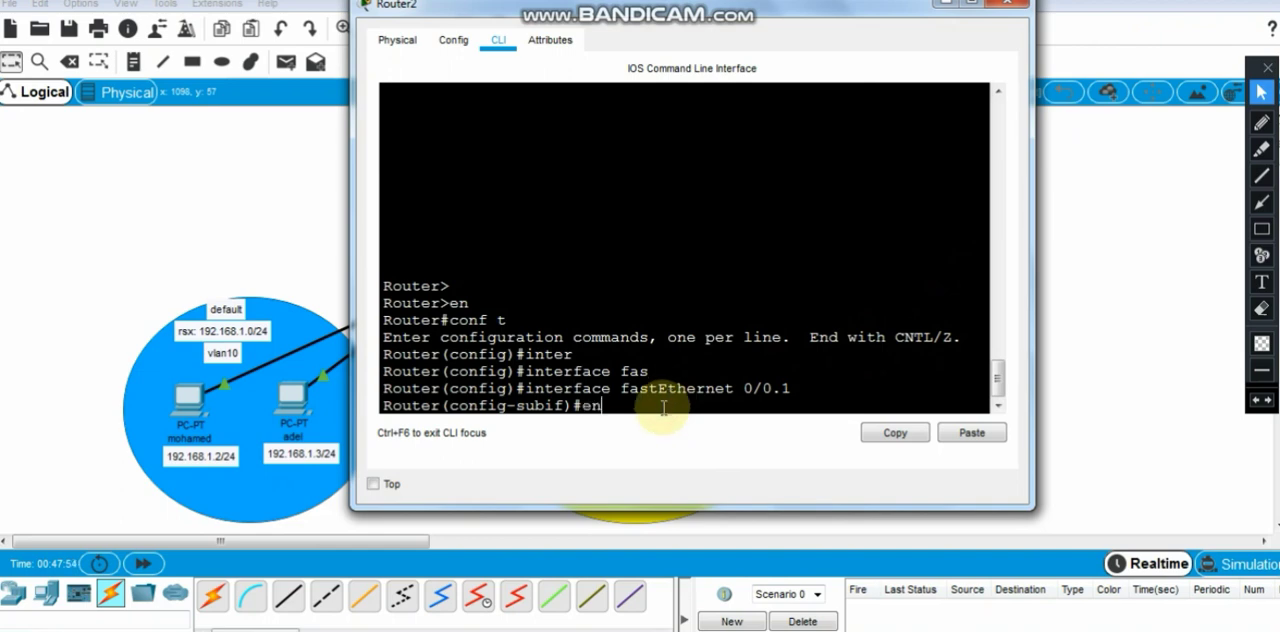
pyautogui.press('Tab')
pyautogui.write('do')
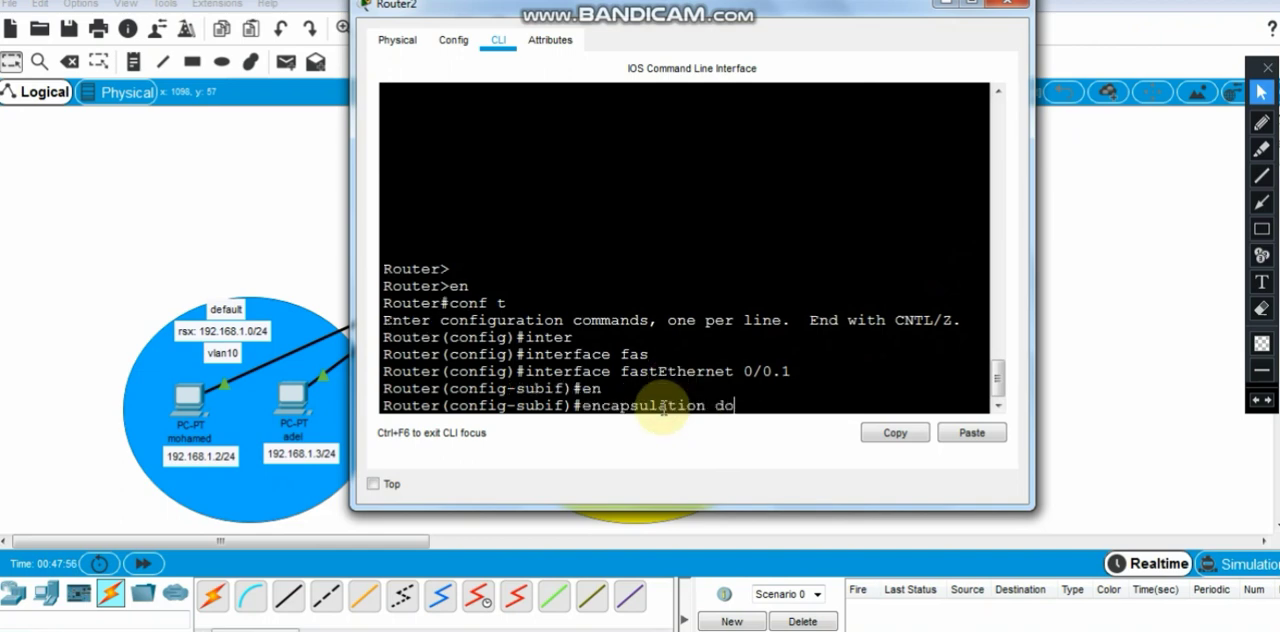
pyautogui.press('Tab')
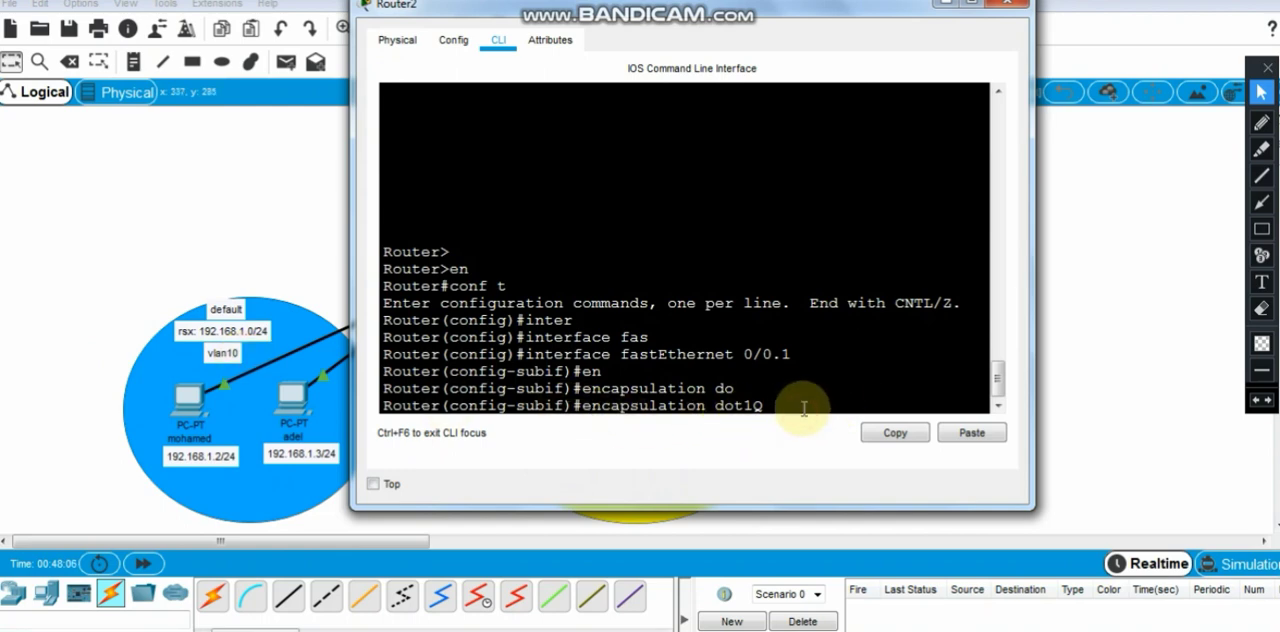
pyautogui.write('10')
pyautogui.press('Return')
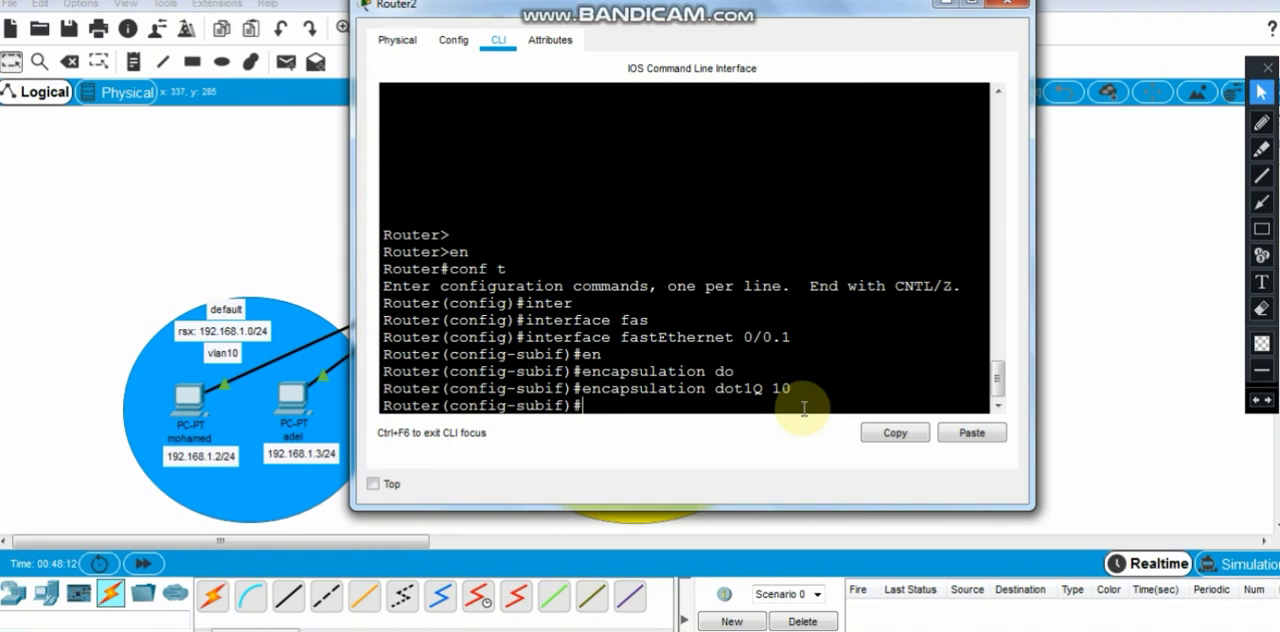
# - Assign IP address 192.168.1.1 with mask 255.255.255.0 to subinterface fastEthernet 0/0.1
pyautogui.write('ip')
pyautogui.press('Tab')
pyautogui.write('da')
pyautogui.press('BackSpace')
pyautogui.press('BackSpace')
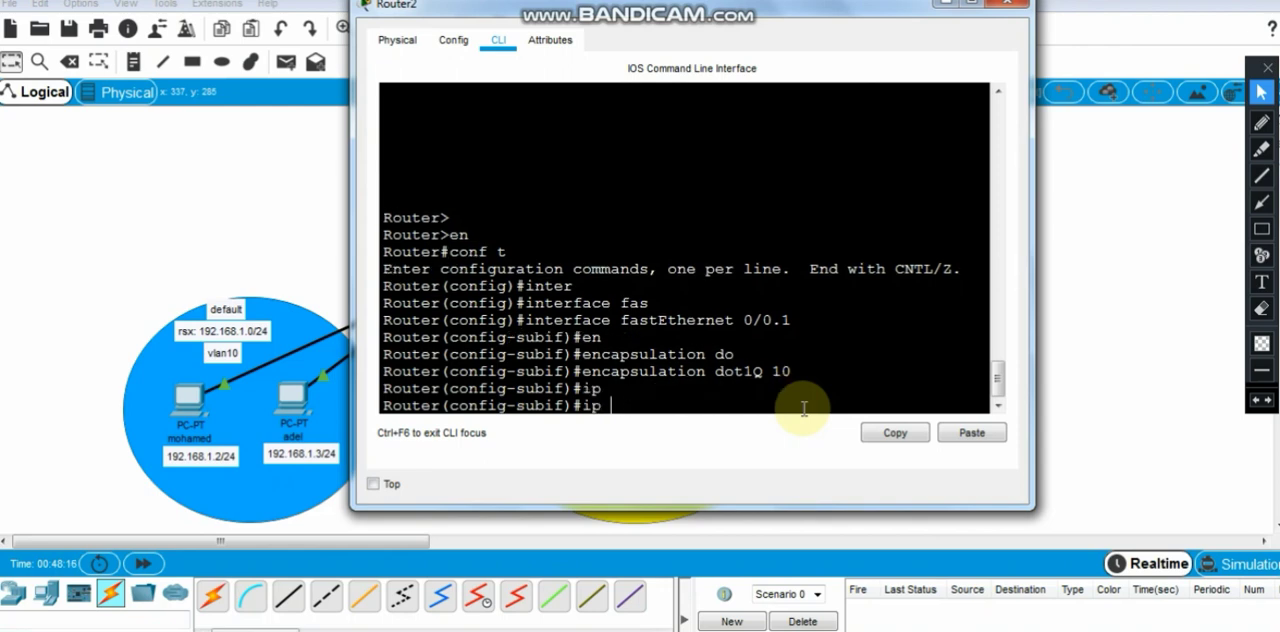
pyautogui.write('ad')
pyautogui.press('Tab')
pyautogui.press('Tab')
pyautogui.press('BackSpace')
pyautogui.press('BackSpace')
pyautogui.press('BackSpace')
pyautogui.press('BackSpace')
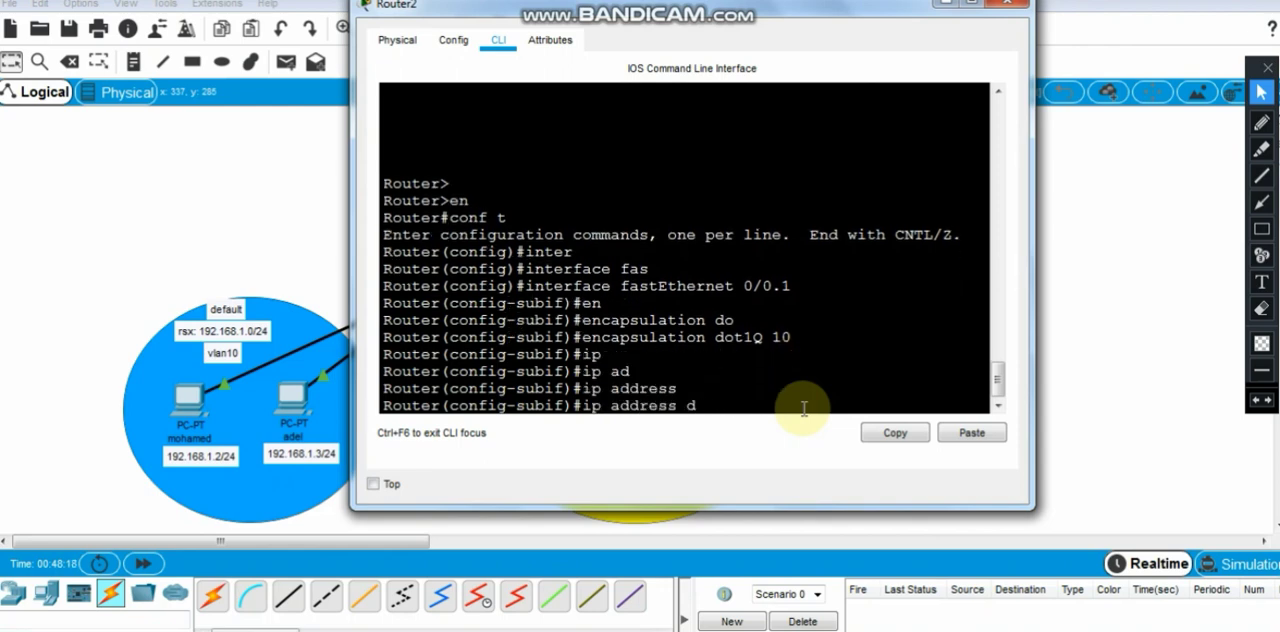
pyautogui.write('192.168.1.1 255.255.')
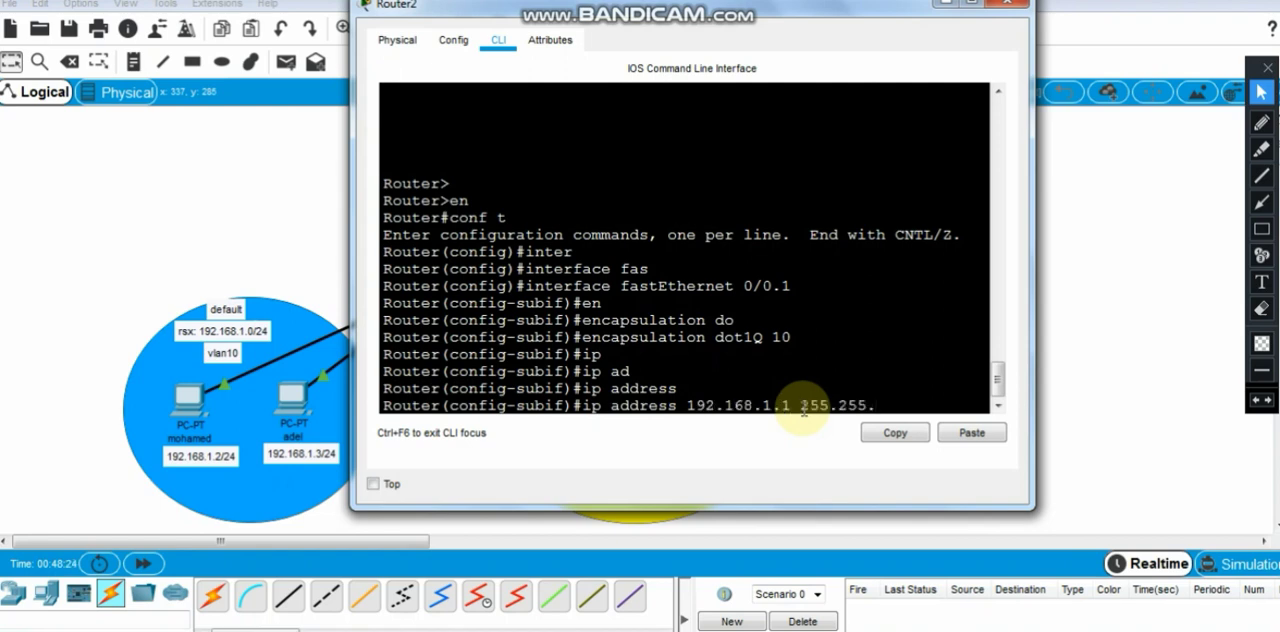
pyautogui.write('255.0')
pyautogui.press('Return')
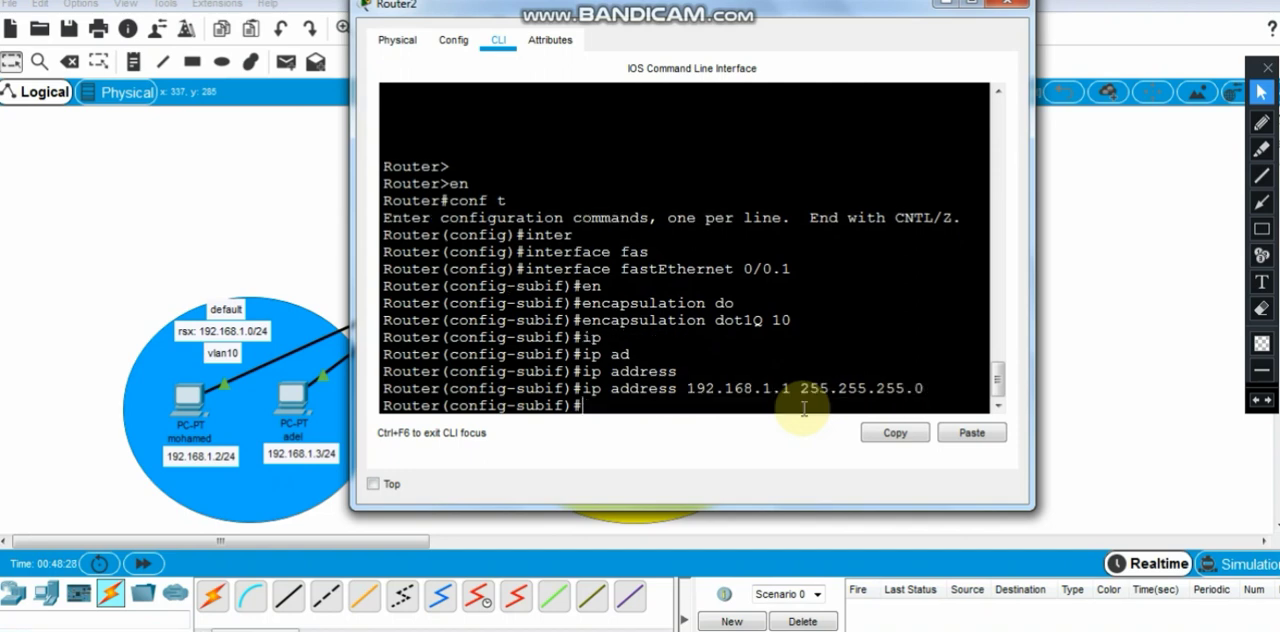
# - Enable subinterface fastEthernet 0/0.1 with no shutdown and exit to global configuration mode
pyautogui.write('no shut')
pyautogui.press('Tab')
pyautogui.press('Return')
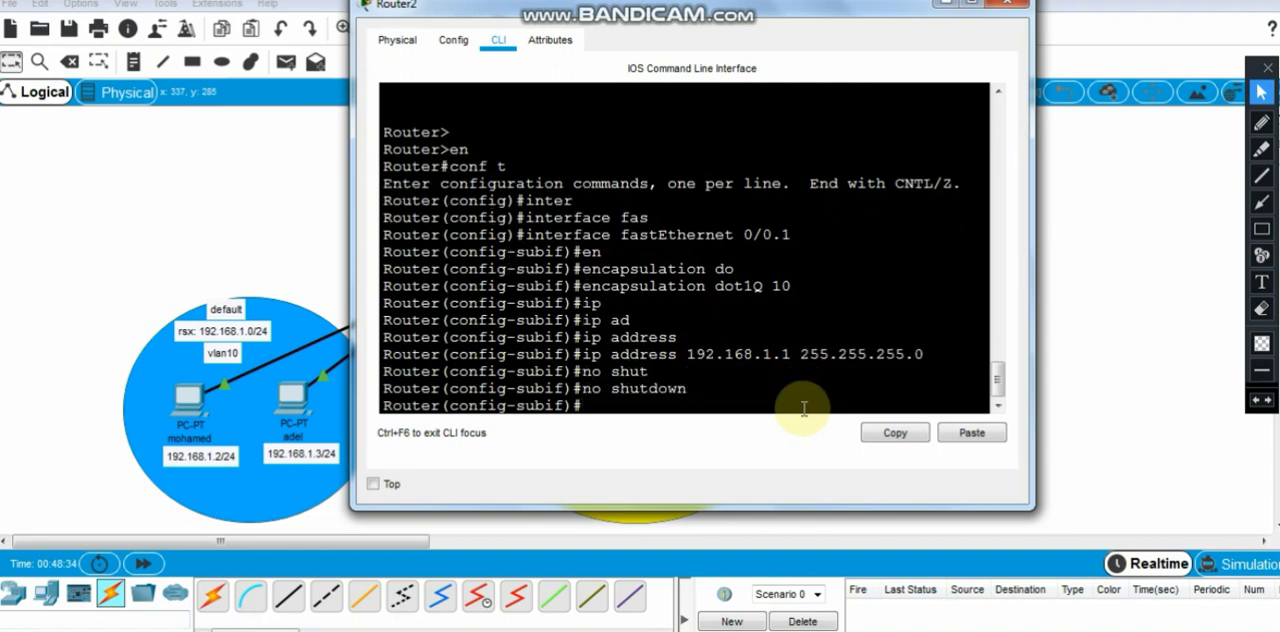
pyautogui.write('ex')
pyautogui.press('Return')
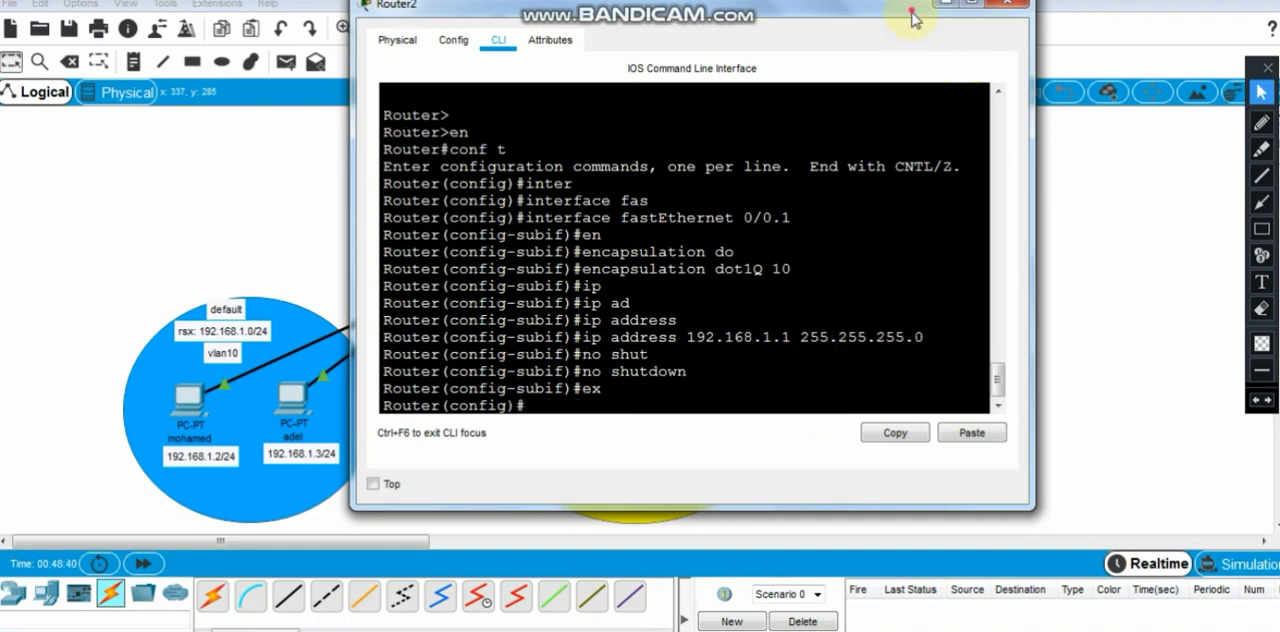
# - Check the topology, reopen Router2's command line, and create subinterface fastEthernet 0/0.2
pyautogui.moveTo(910, 17); pyautogui.dragTo(617, 20)
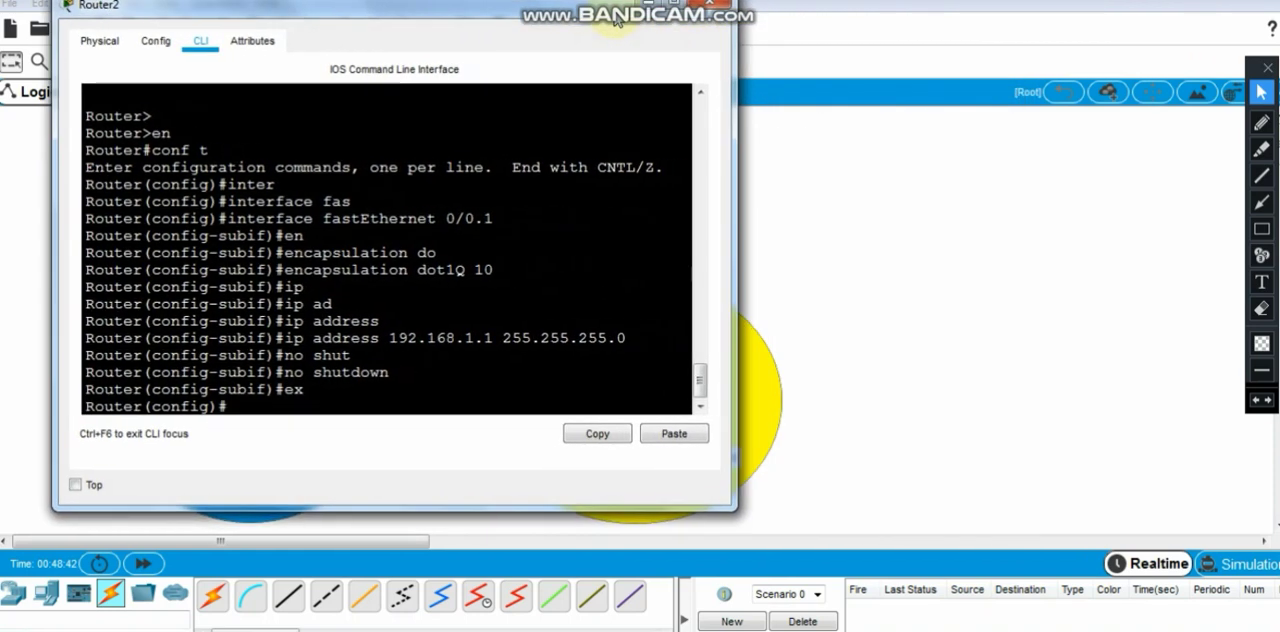
pyautogui.click(662, 10)
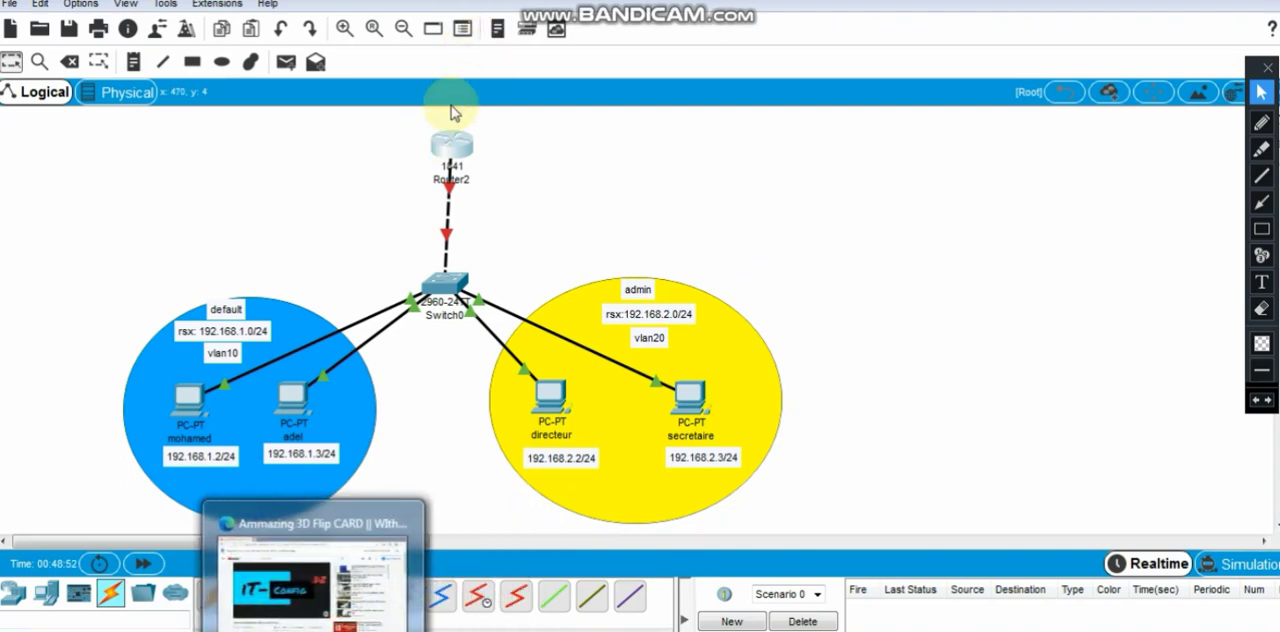
pyautogui.click(451, 140)
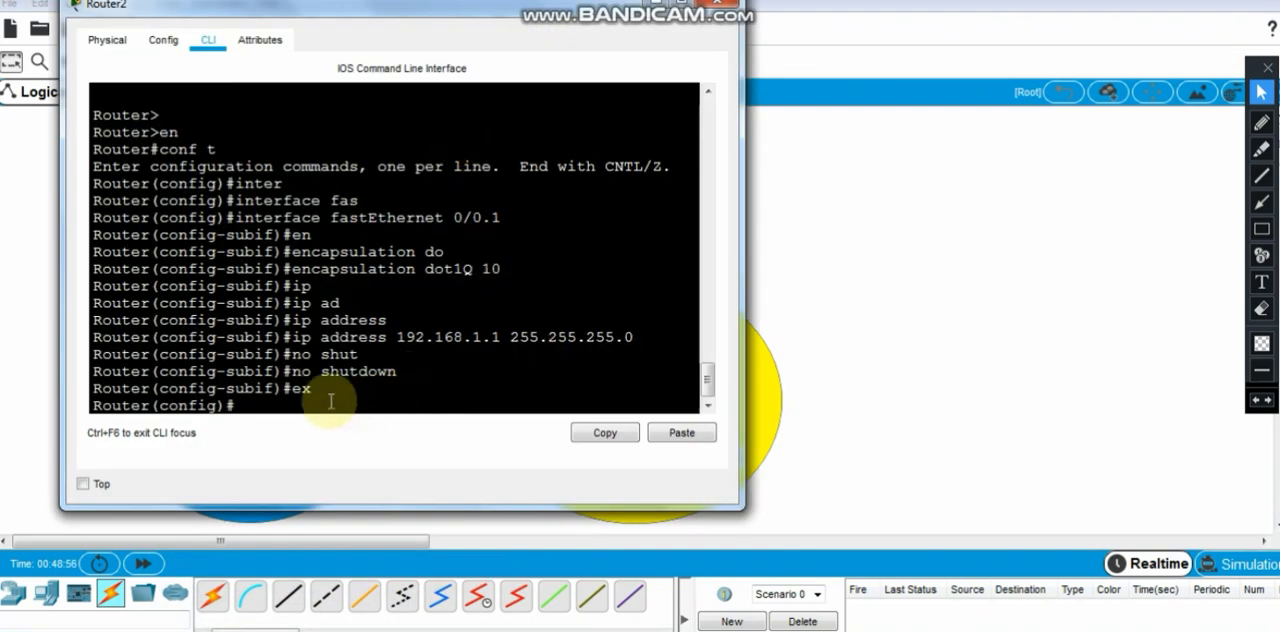
pyautogui.write('inter')
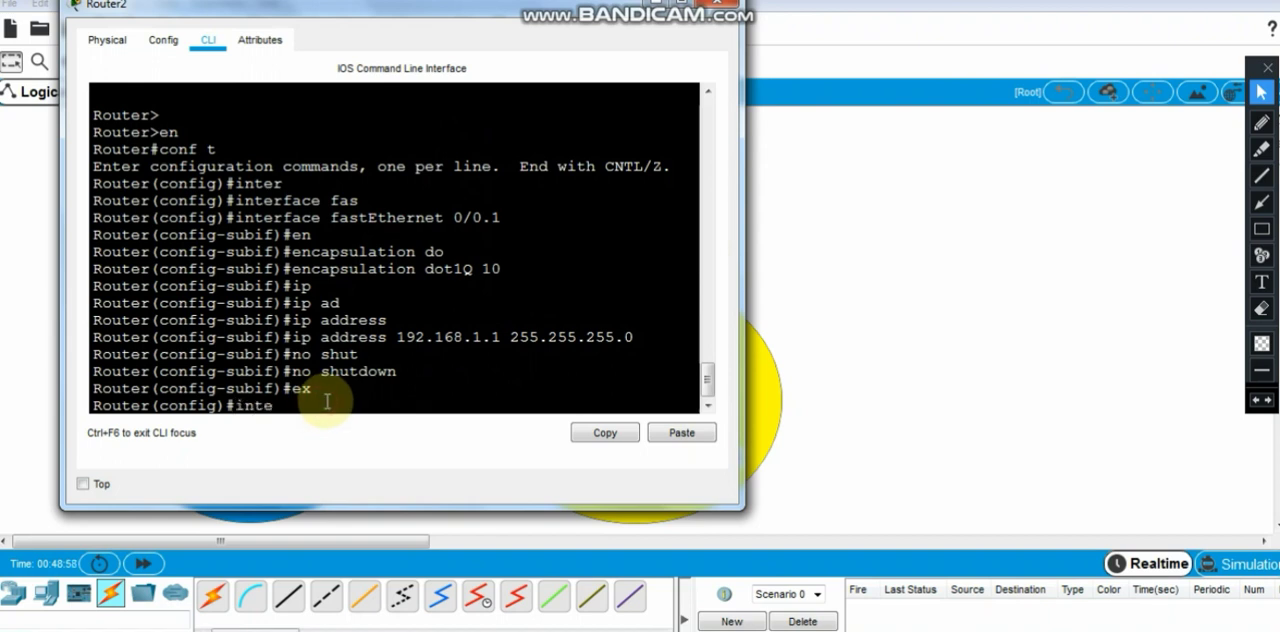
pyautogui.press('Tab')
pyautogui.write('fas')
pyautogui.press('Tab')
pyautogui.write('0')
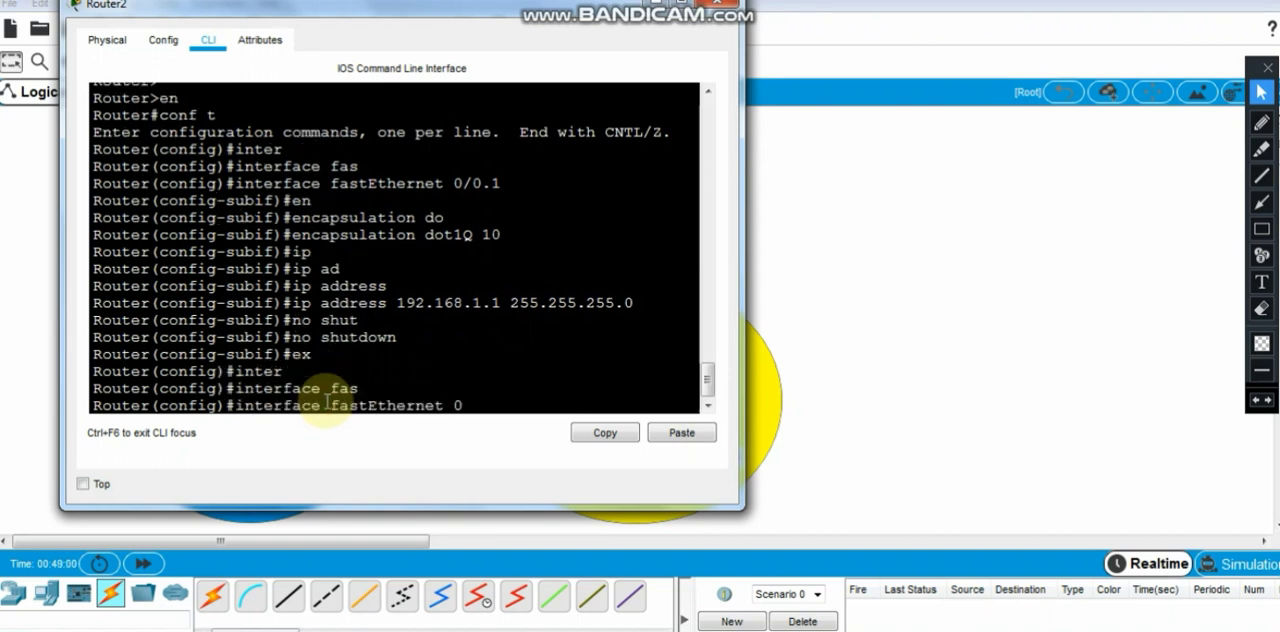
pyautogui.write('/0.2')
pyautogui.press('Return')
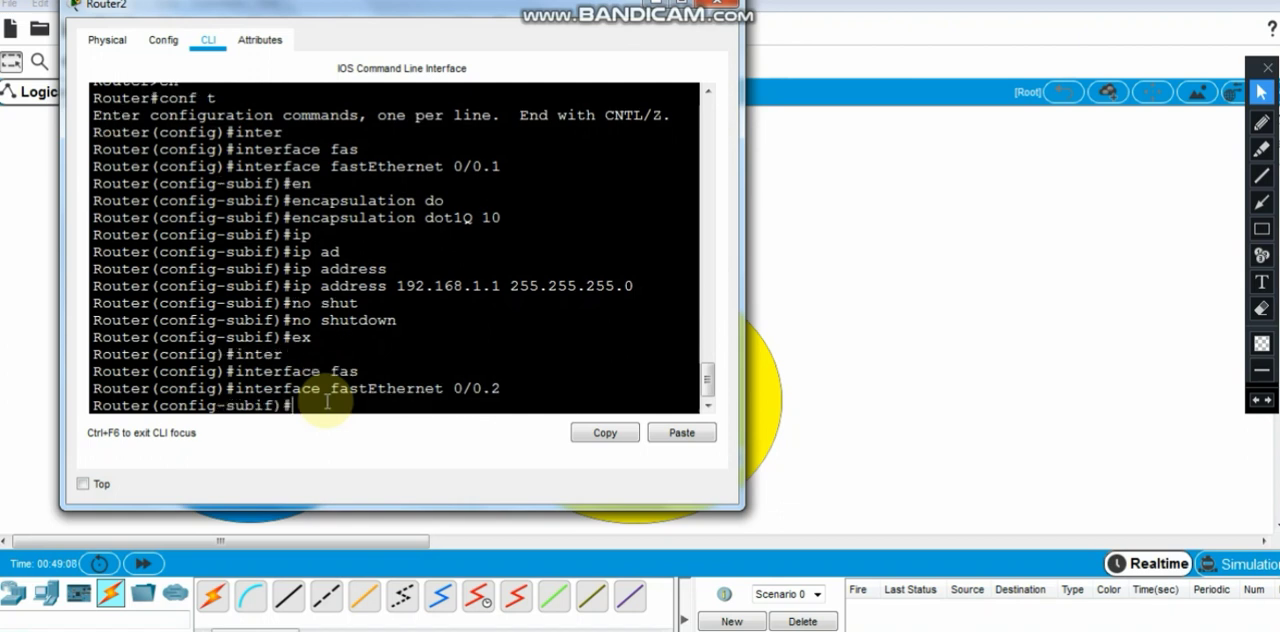
# - Set dot1Q encapsulation for VLAN 20 on subinterface fastEthernet 0/0.2, checking the VLAN number against the topology
pyautogui.write('en')
pyautogui.press('Tab')
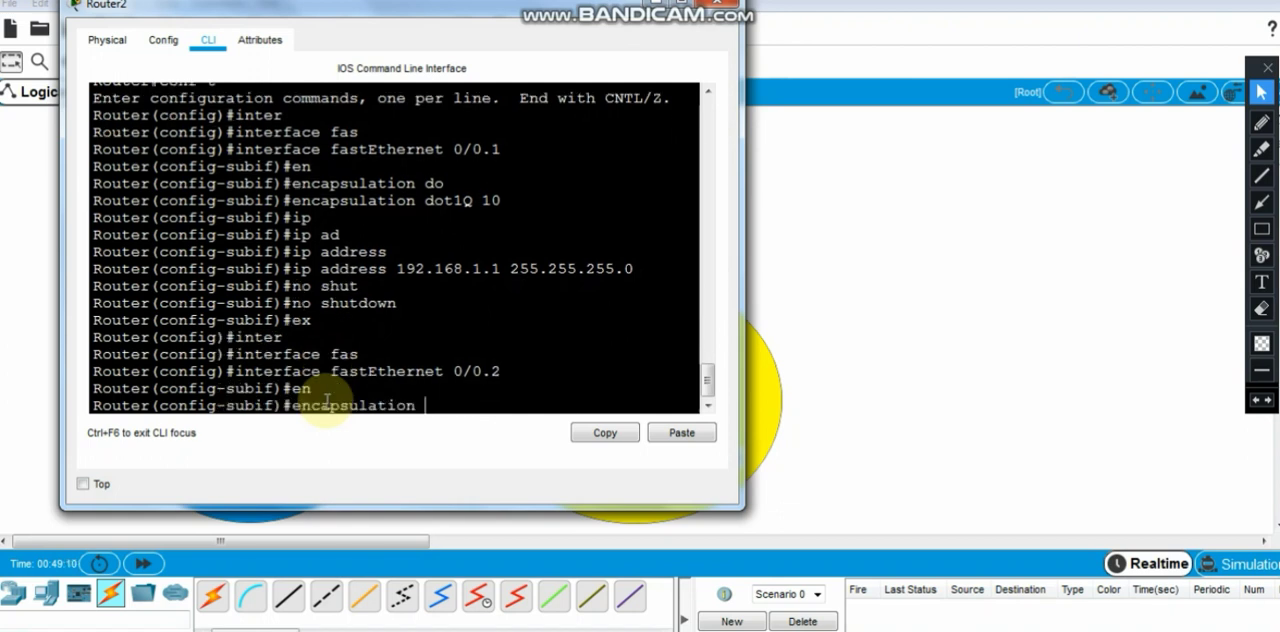
pyautogui.write('do')
pyautogui.press('Tab')
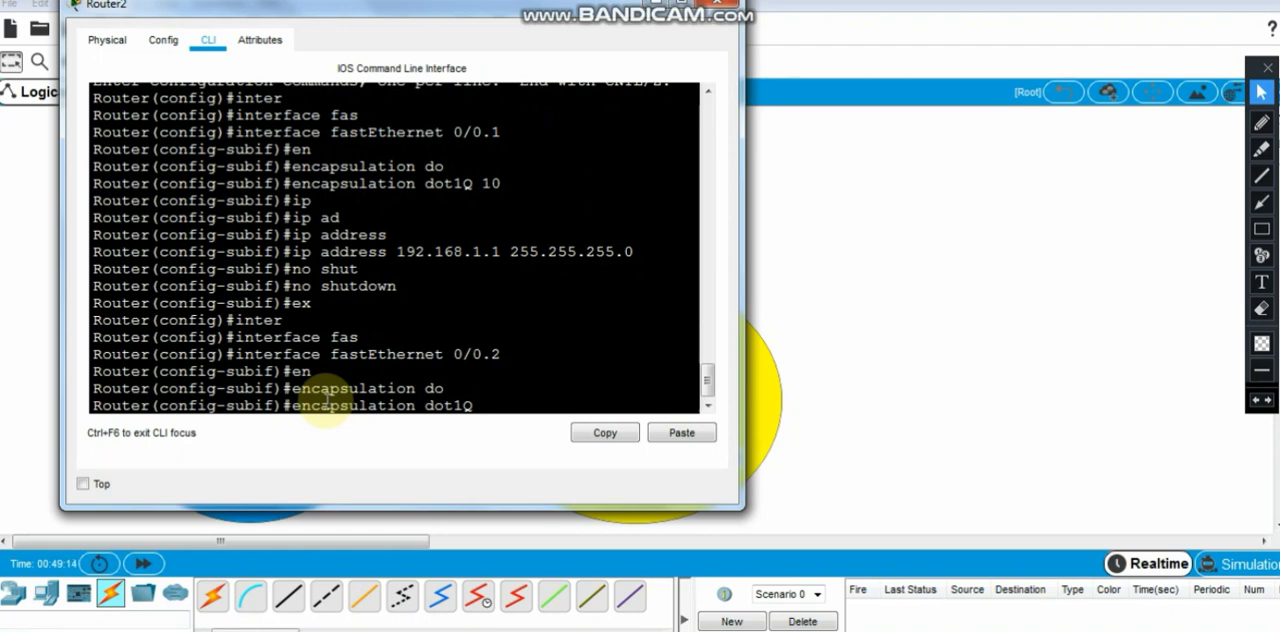
pyautogui.write('20')
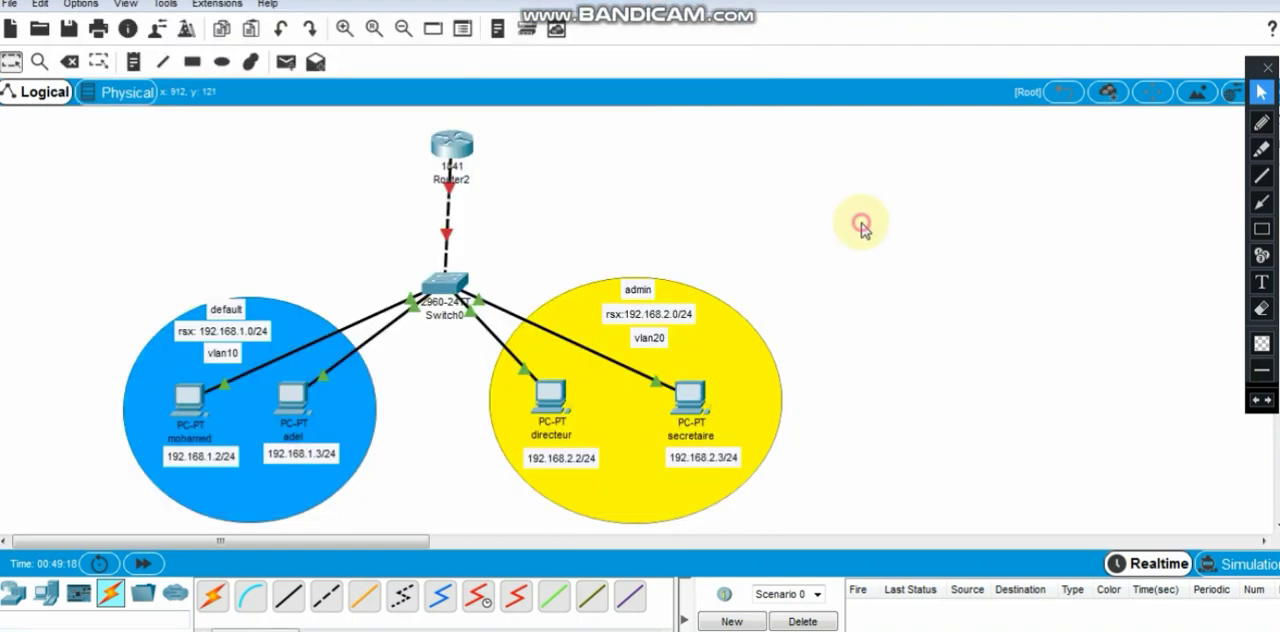
pyautogui.click(857, 220)
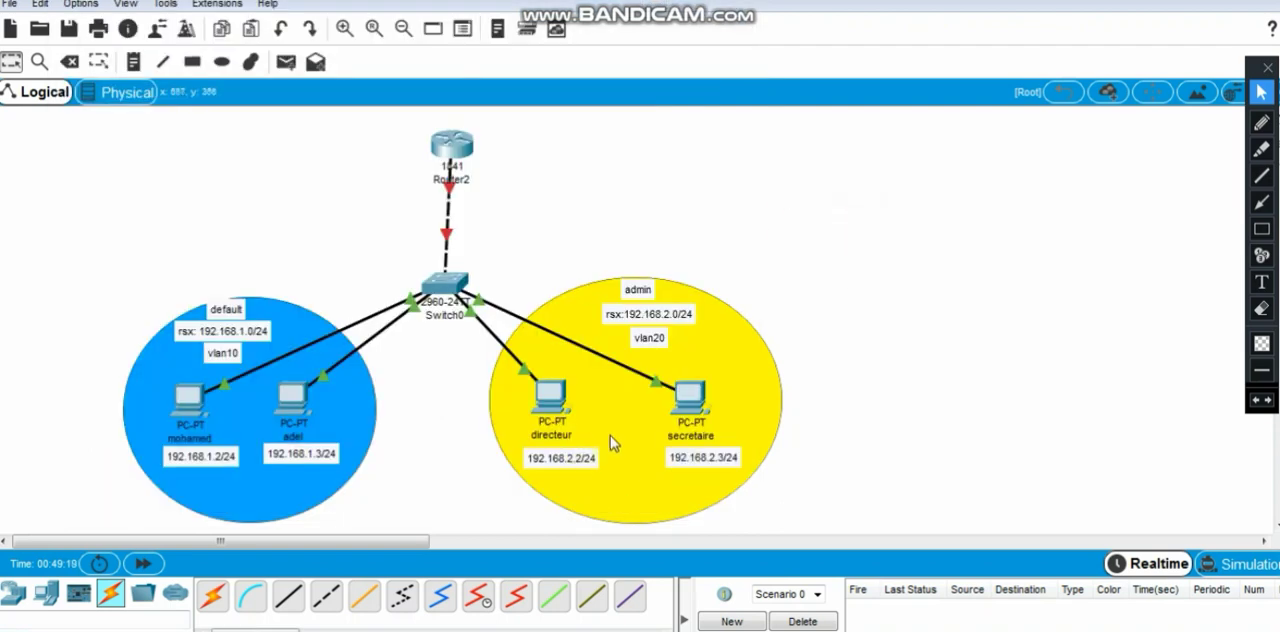
pyautogui.click(432, 148)
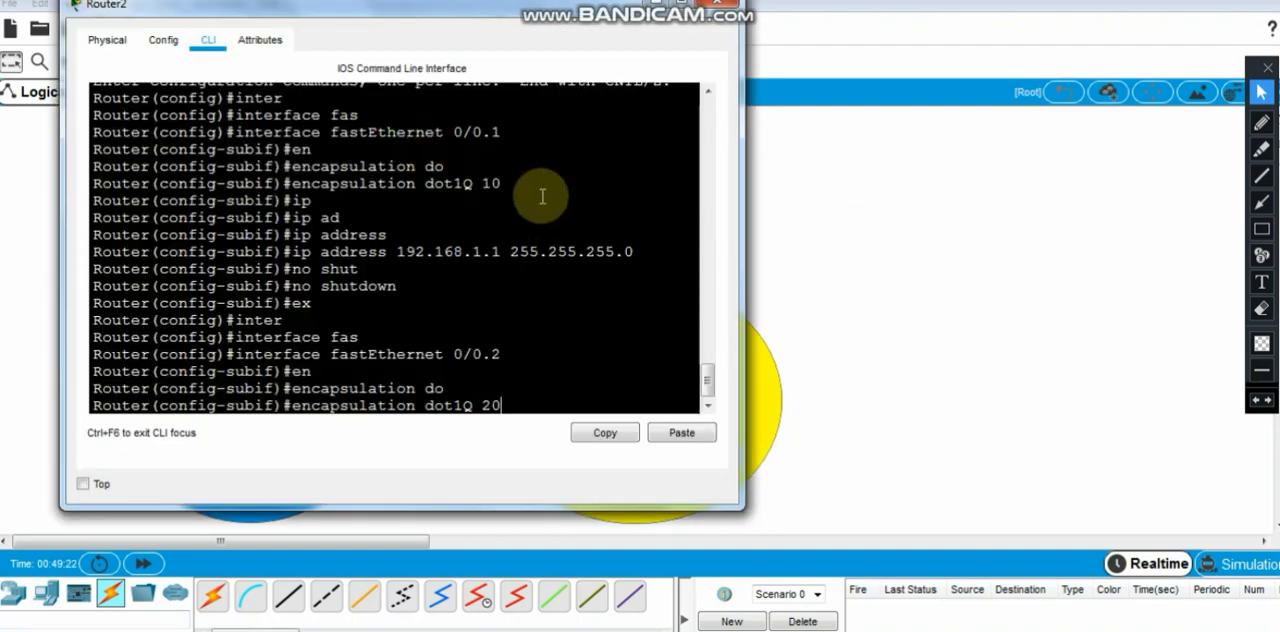
pyautogui.press('Return')
# - Assign IP address 192.168.2.1 with mask 255.255.255.0 to subinterface fastEthernet 0/0.2
pyautogui.write('ip')
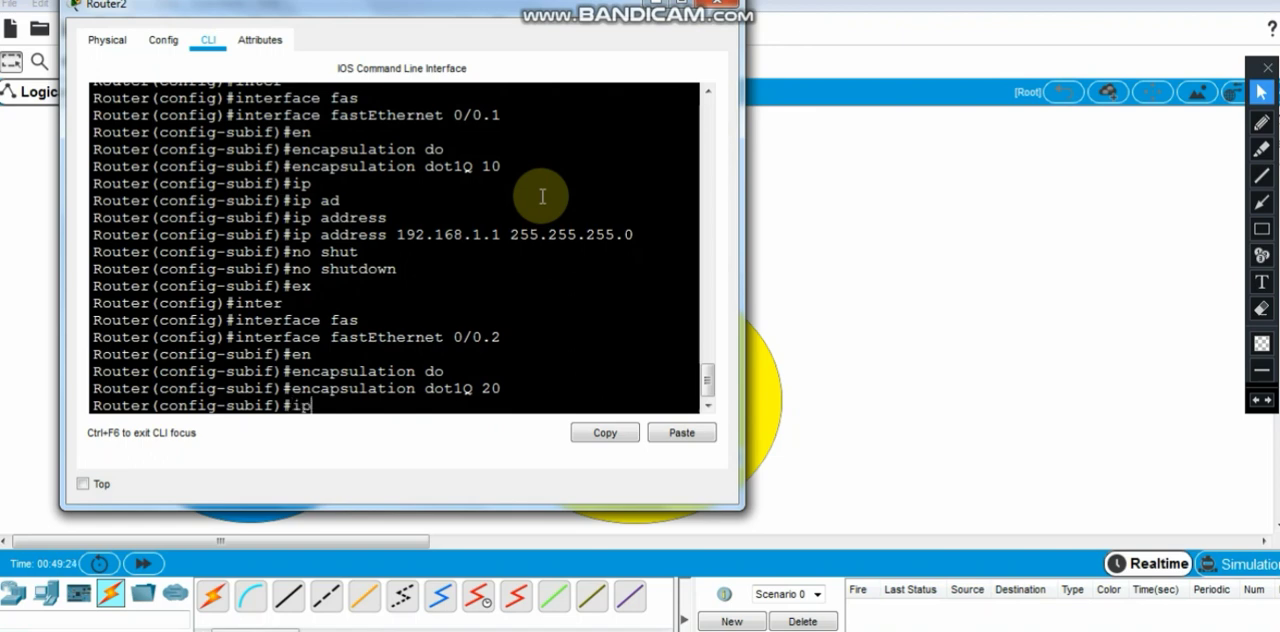
pyautogui.press('Tab')
pyautogui.write('ad')
pyautogui.press('Tab')
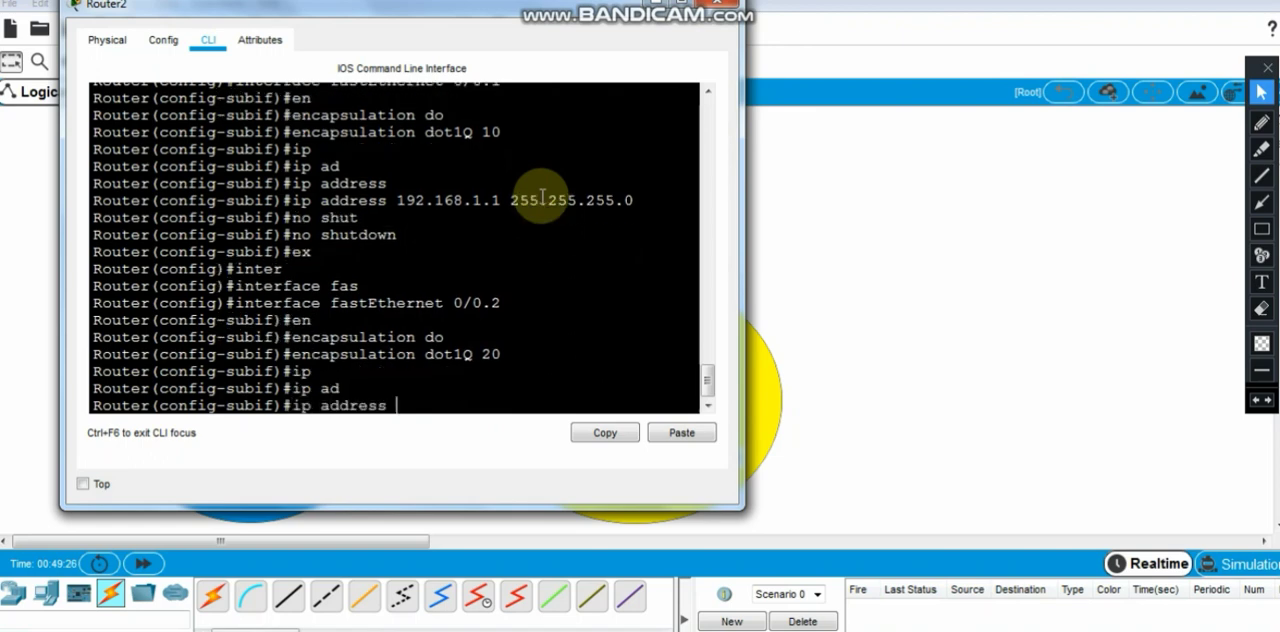
pyautogui.write('192.168.2.1 255.255.255.0')
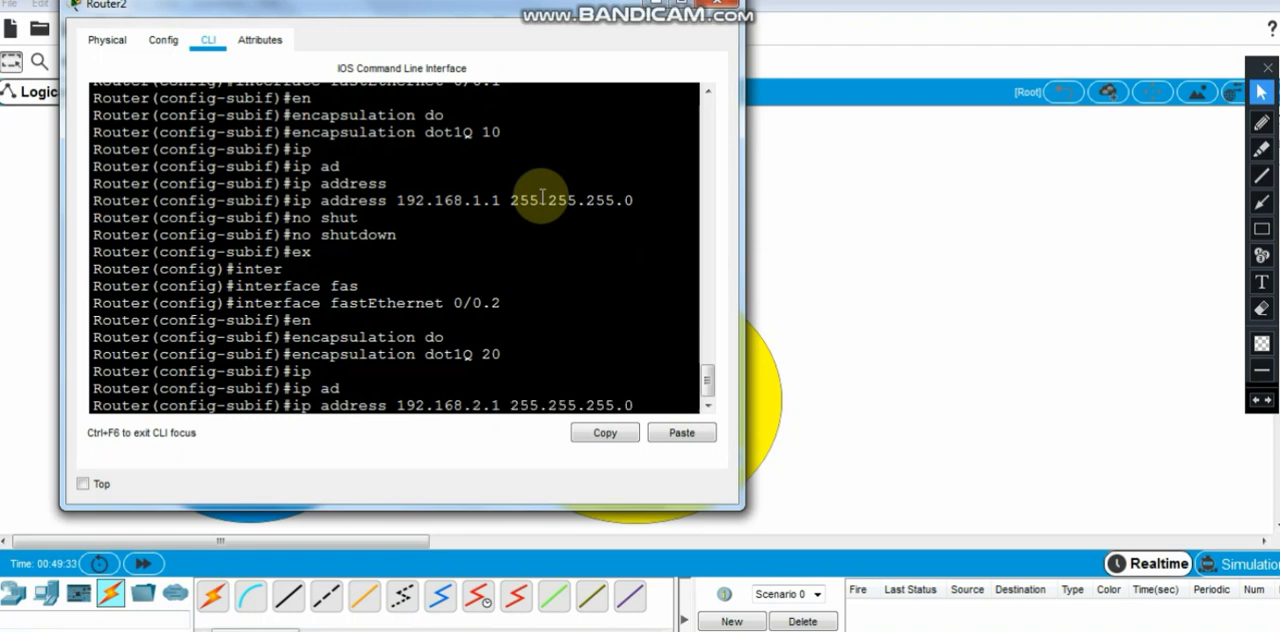
pyautogui.press('Return')
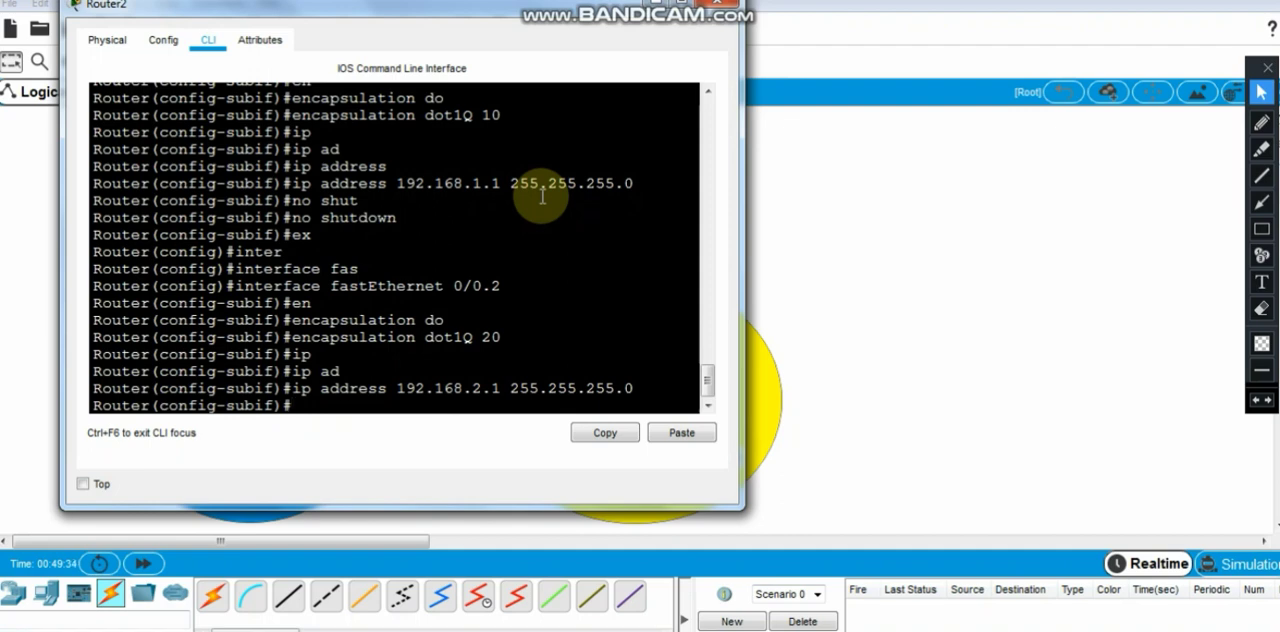
# - Enable subinterface fastEthernet 0/0.2, exit to global configuration mode and save the router configuration with do wr
pyautogui.write('no shut')
pyautogui.press('Return')
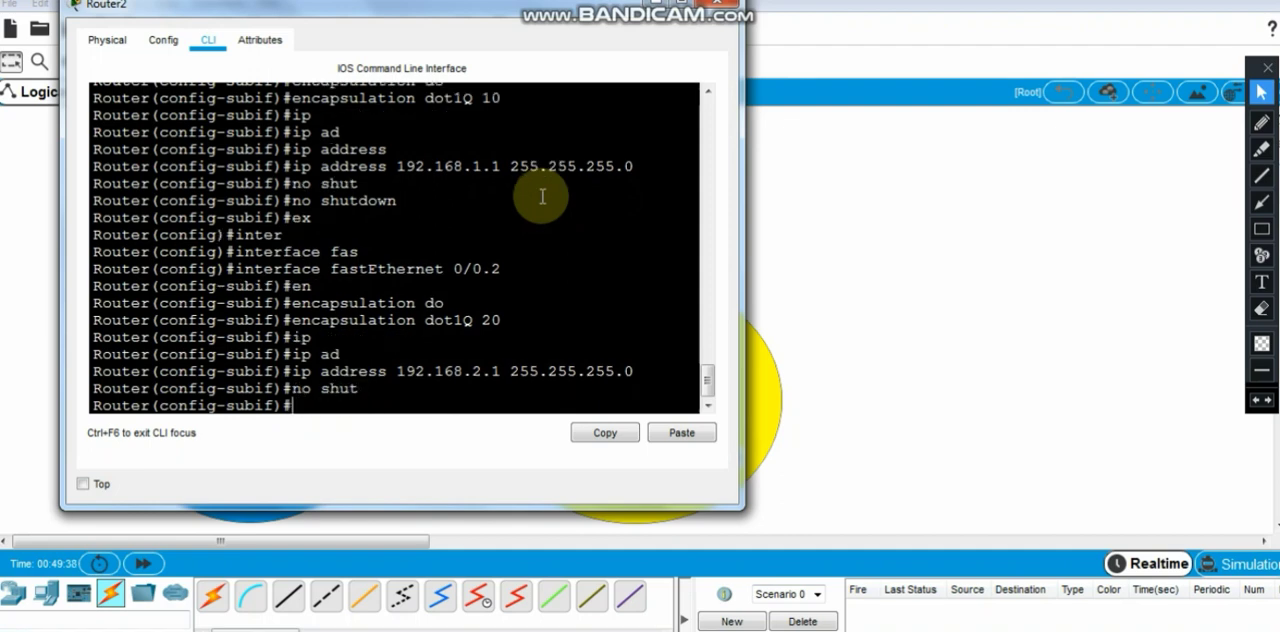
pyautogui.write('ex')
pyautogui.press('Return')
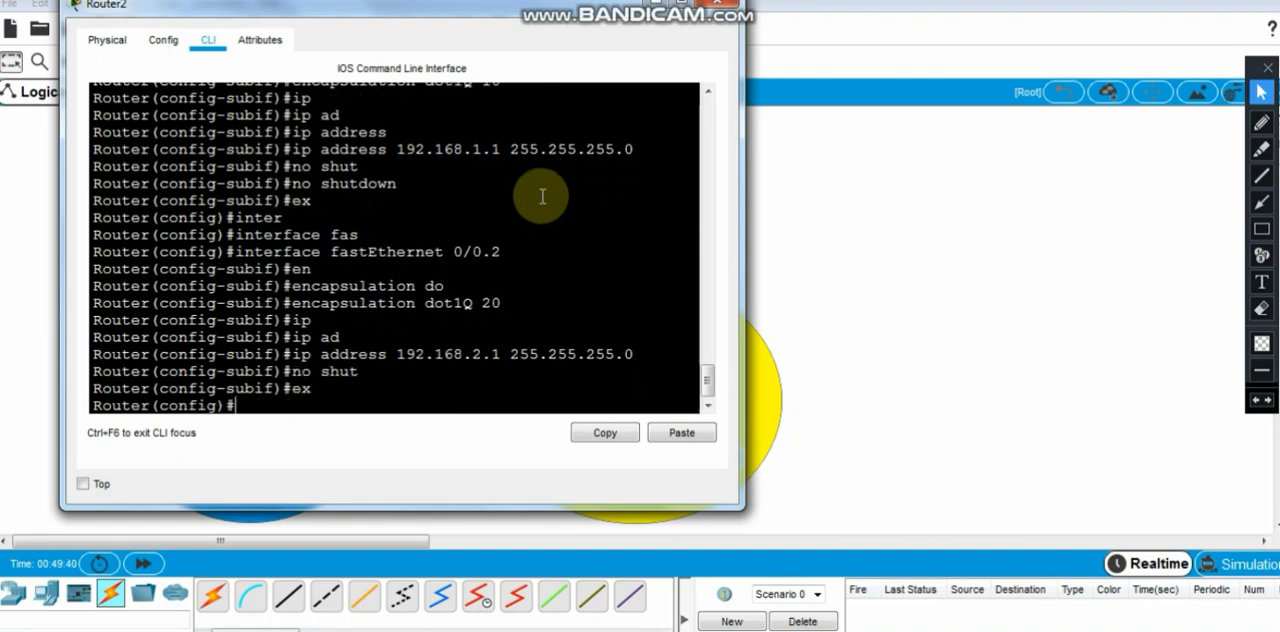
pyautogui.write('do wr')
pyautogui.press('Return')
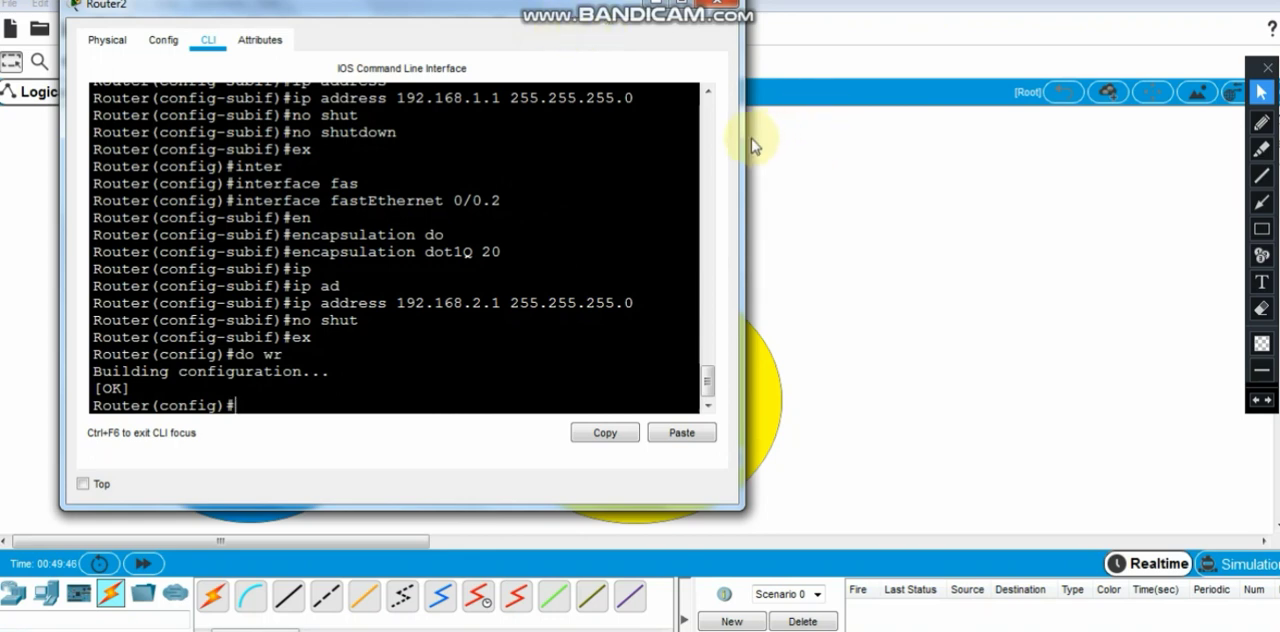
# - Narrow Router2's window and move it beside the topology, with the latest command prompt in view
pyautogui.moveTo(745, 145); pyautogui.dragTo(655, 148)
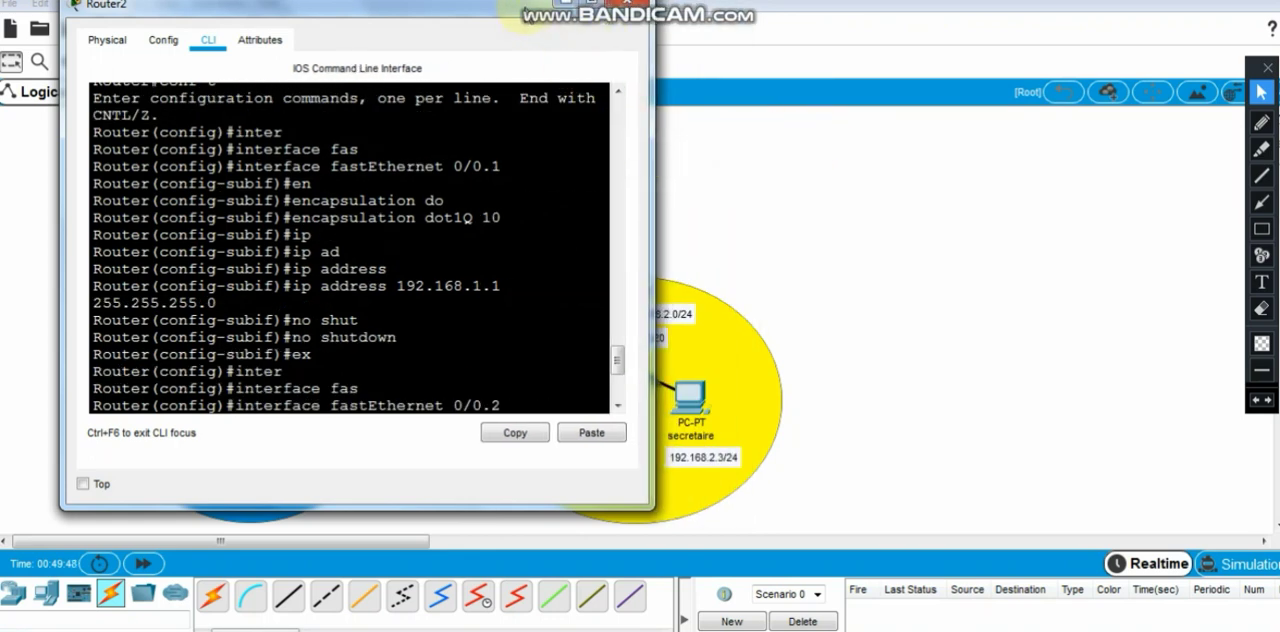
pyautogui.moveTo(526, 15); pyautogui.dragTo(1036, 35)
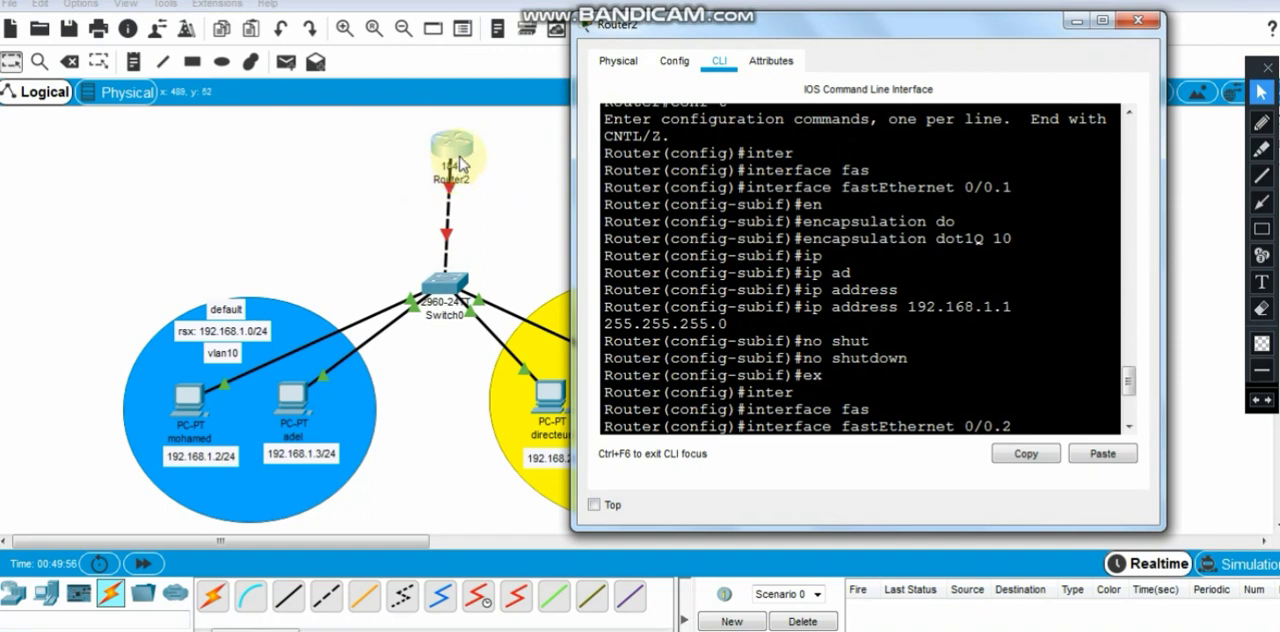
pyautogui.click(1038, 414)
pyautogui.moveTo(1128, 381); pyautogui.dragTo(1128, 402)
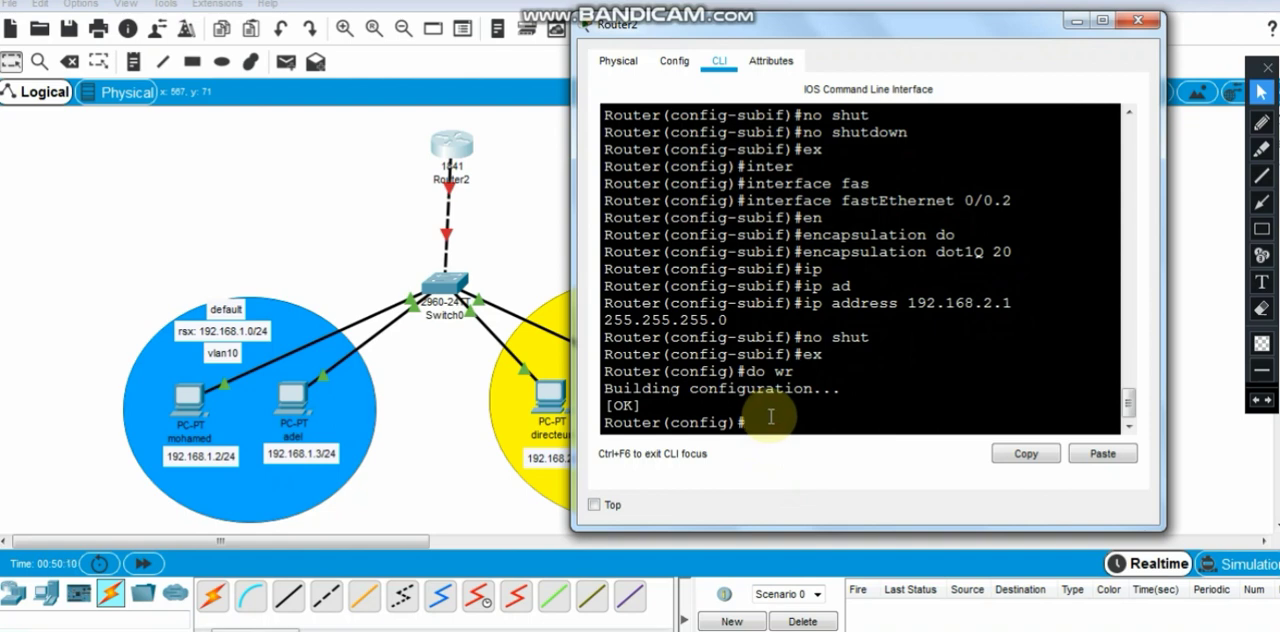
# - Enable Router2's physical interface fastEthernet 0/0 with no shutdown
pyautogui.write('inter')
pyautogui.press('Tab')
pyautogui.write('s')
pyautogui.press('Tab')
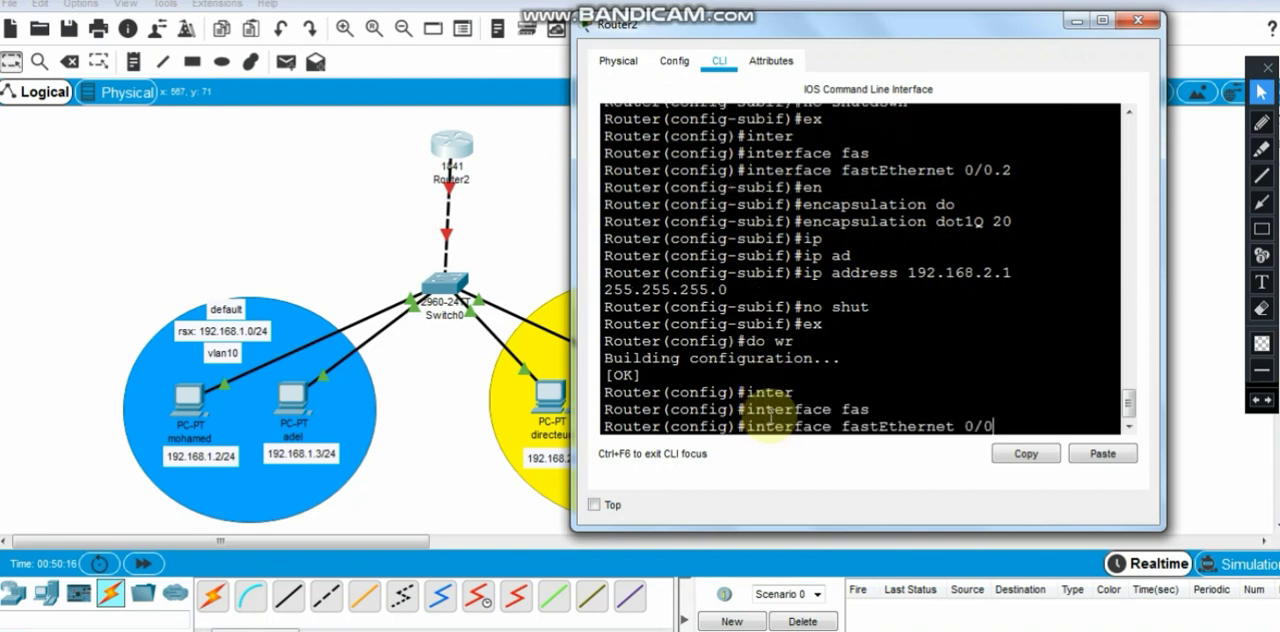
pyautogui.write('0/0')
pyautogui.press('Return')
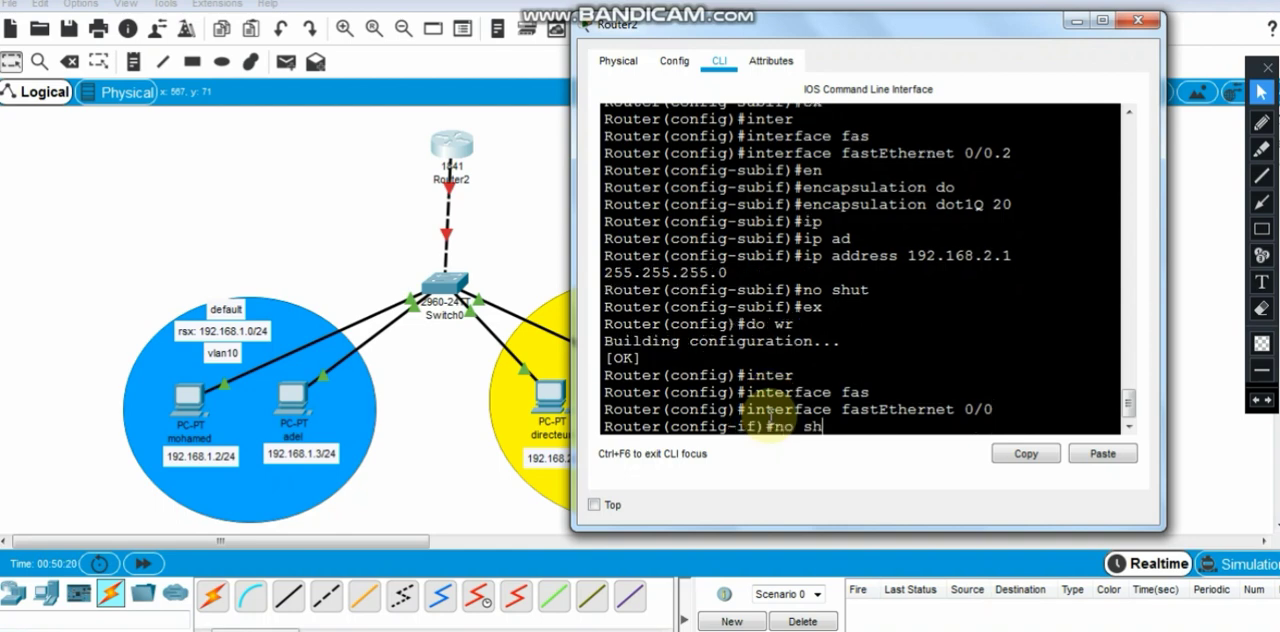
pyautogui.write('no shut')
pyautogui.press('Tab')
pyautogui.press('Return')
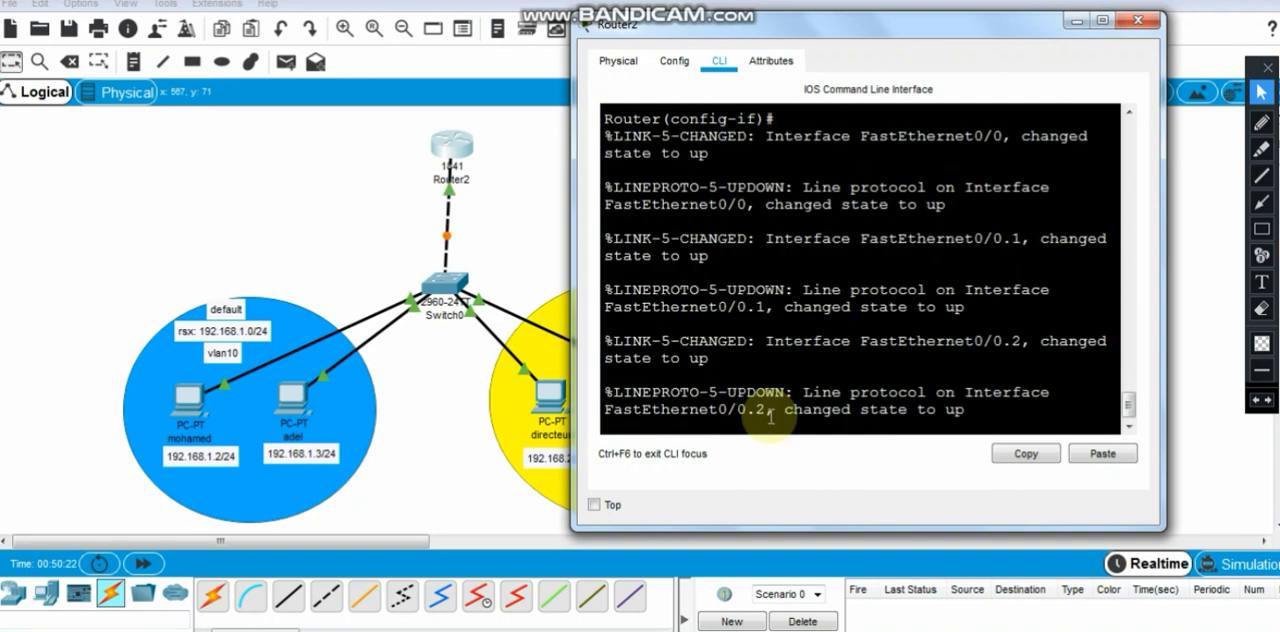
pyautogui.press('Return')
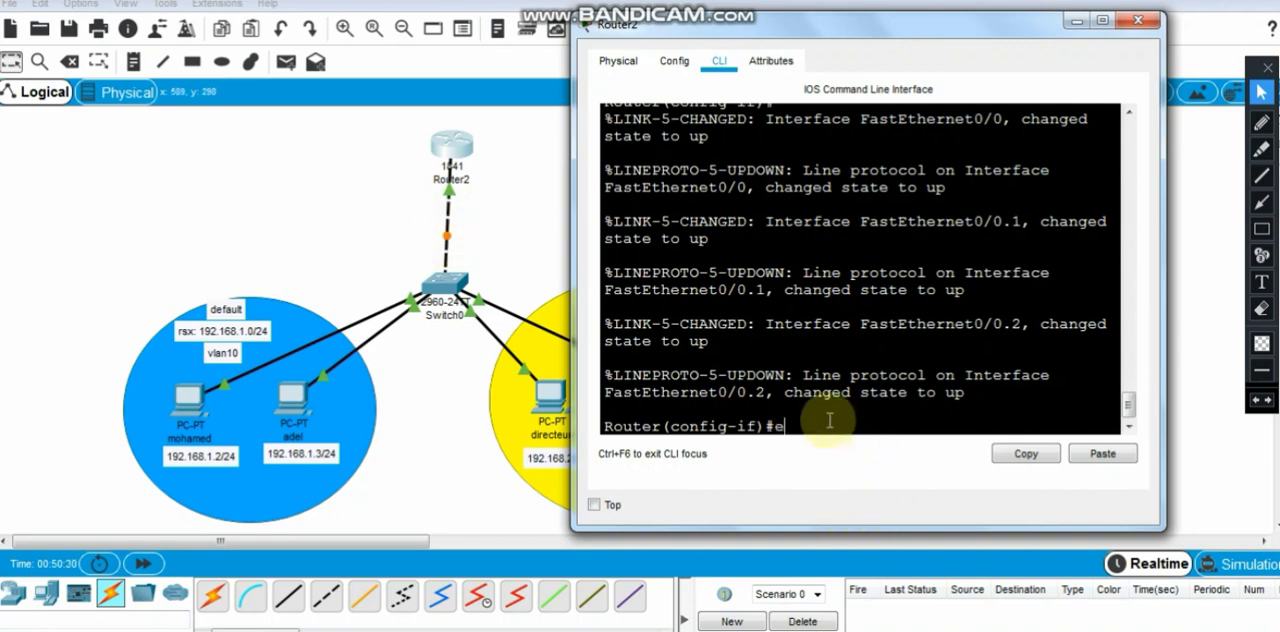
# - Exit to global configuration mode and save Router2's configuration with do wr
pyautogui.write('ex')
pyautogui.press('Return')
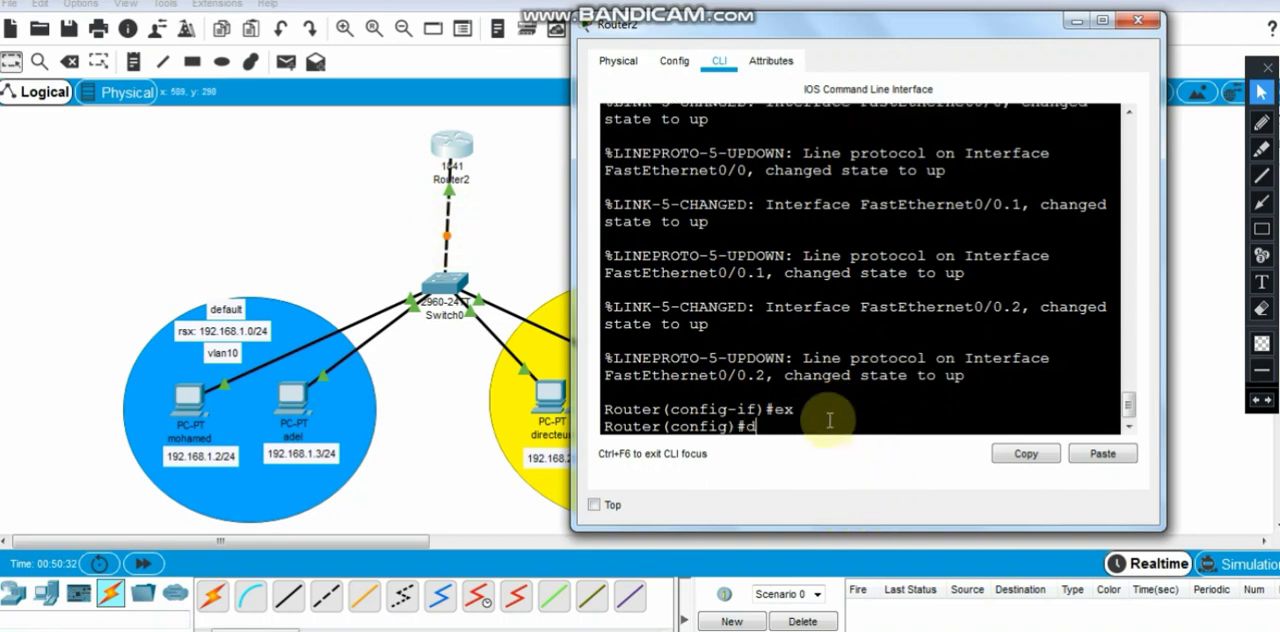
pyautogui.write('do wr')
pyautogui.press('Return')
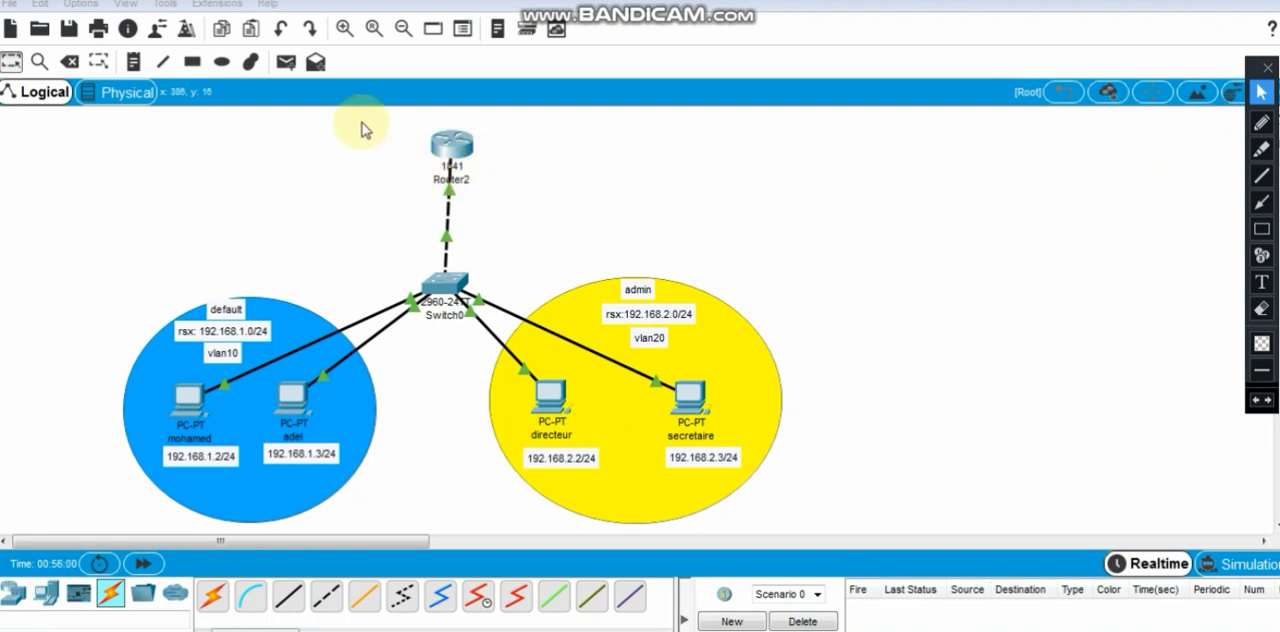
# - Test connectivity within vlan10 with a simple PDU from the 192.168.1.3 PC to the 192.168.1.2 PC, and delete the test scenario
pyautogui.click(286, 62)
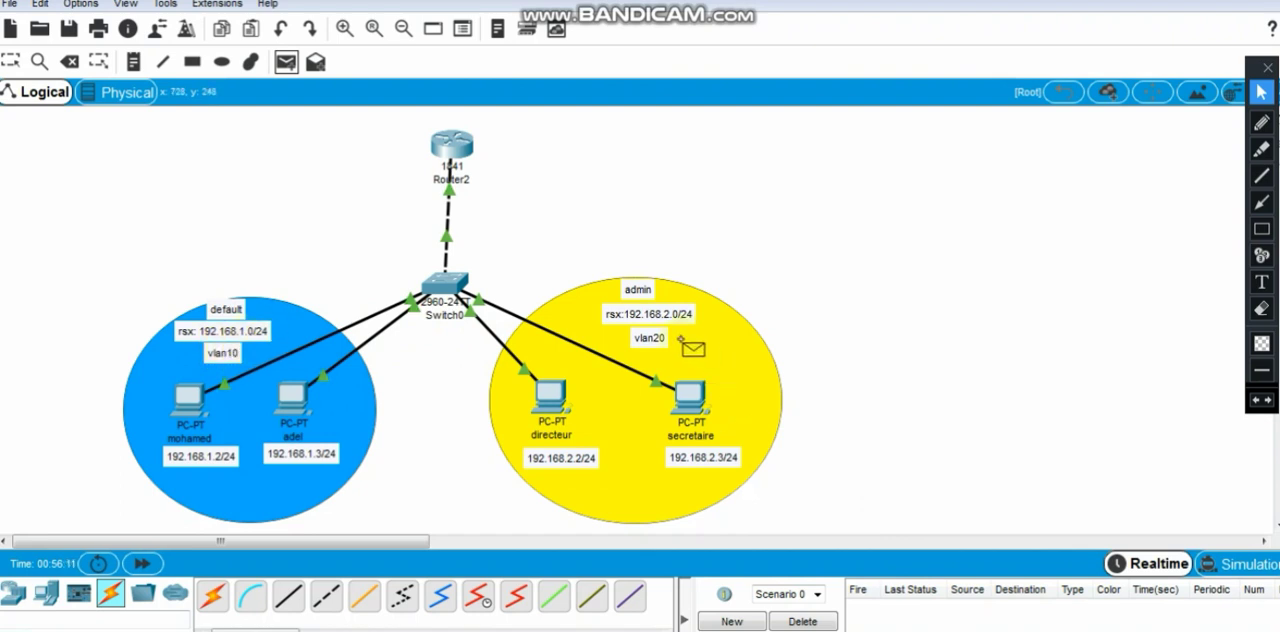
pyautogui.click(768, 318)
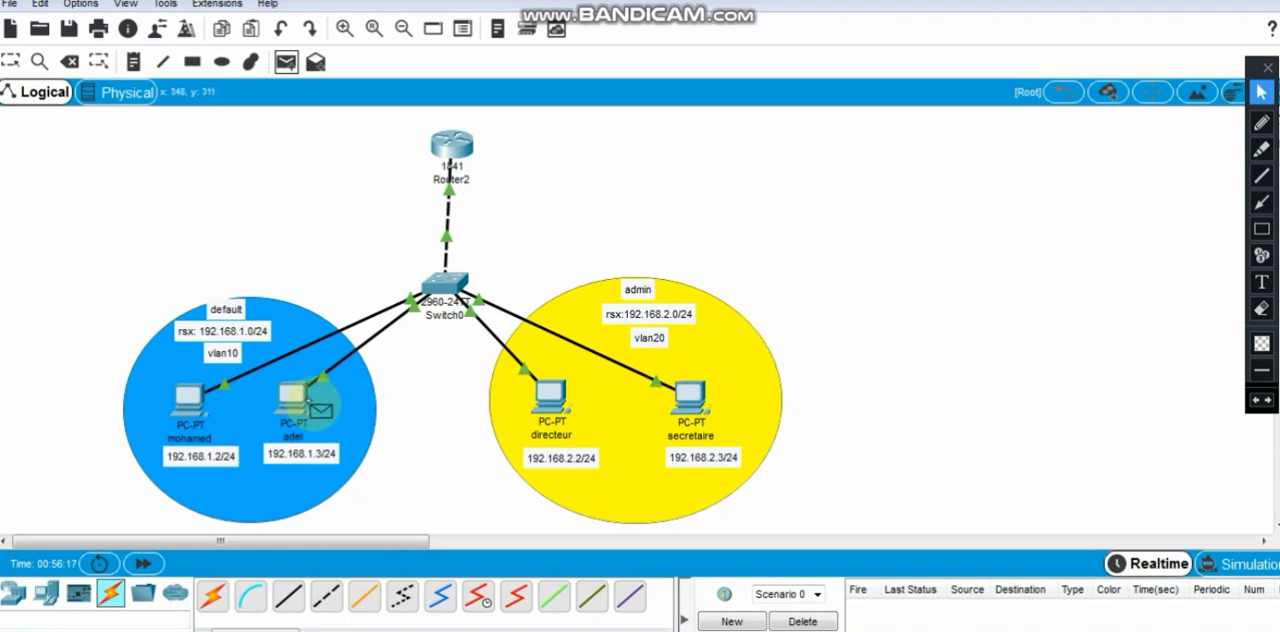
pyautogui.click(298, 408)
pyautogui.click(188, 400)
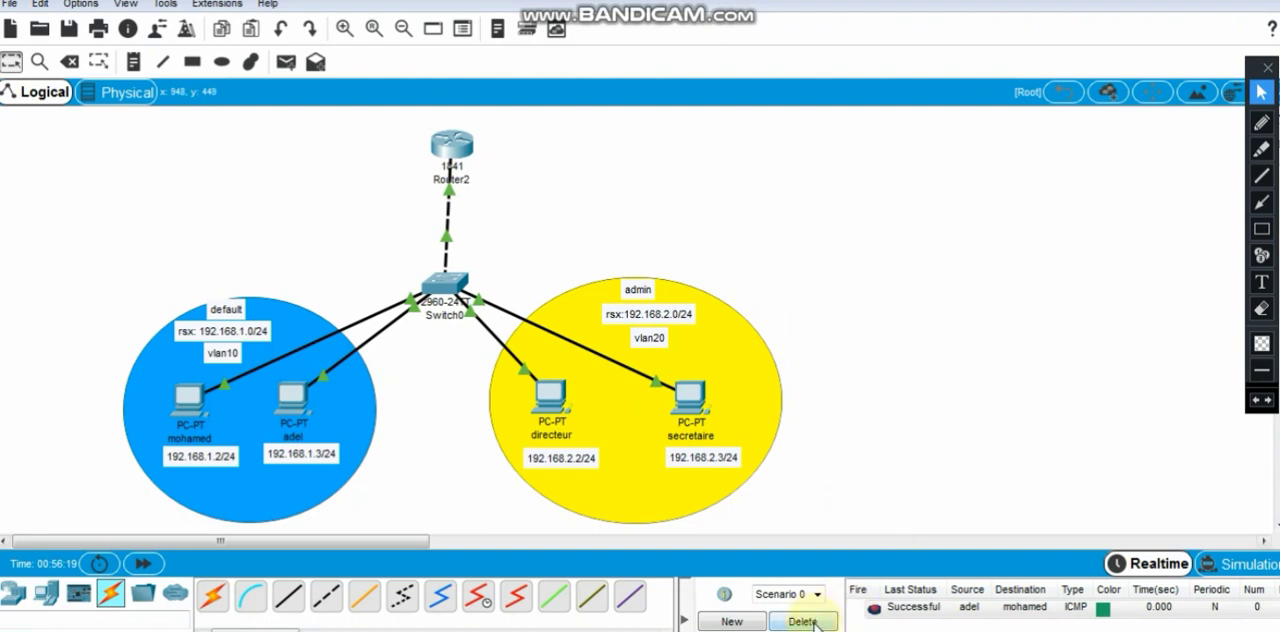
pyautogui.click(802, 621)
# - Test connectivity within vlan20 with a simple PDU from the secretaire PC to the directeur PC, and delete the test scenario
pyautogui.click(286, 62)
pyautogui.click(690, 398)
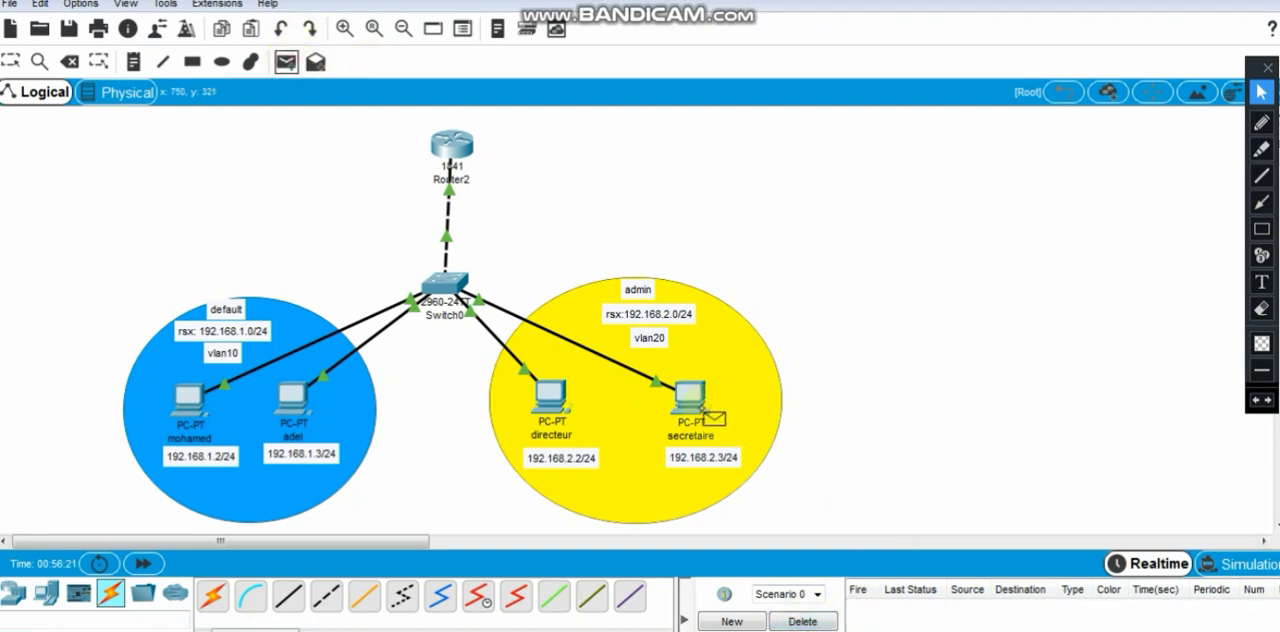
pyautogui.click(550, 414)
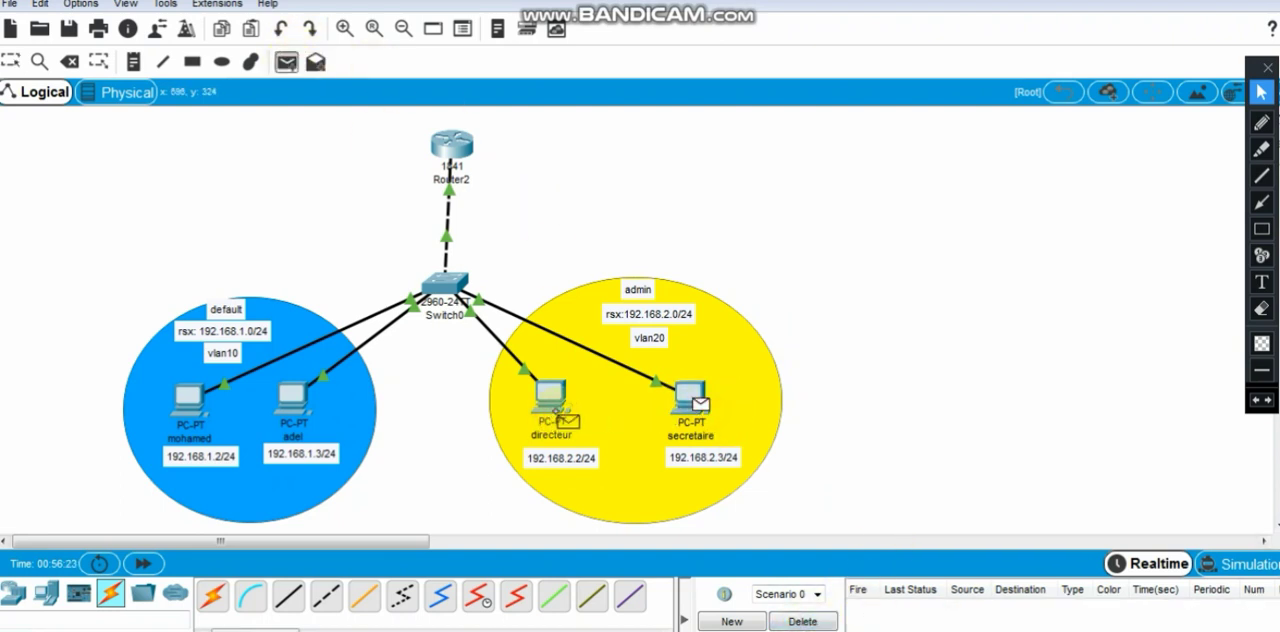
pyautogui.click(803, 621)
# - Test inter-VLAN connectivity with a simple PDU from the directeur PC to the 192.168.1.3 PC, and delete the test scenario
pyautogui.click(290, 65)
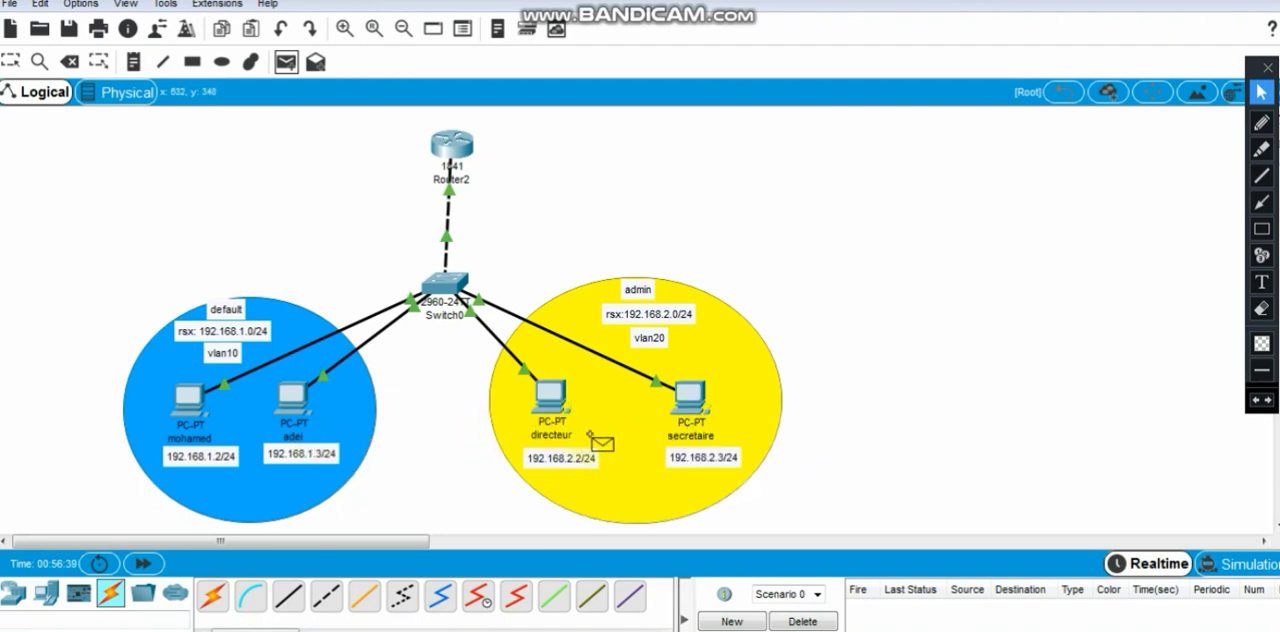
pyautogui.click(553, 398)
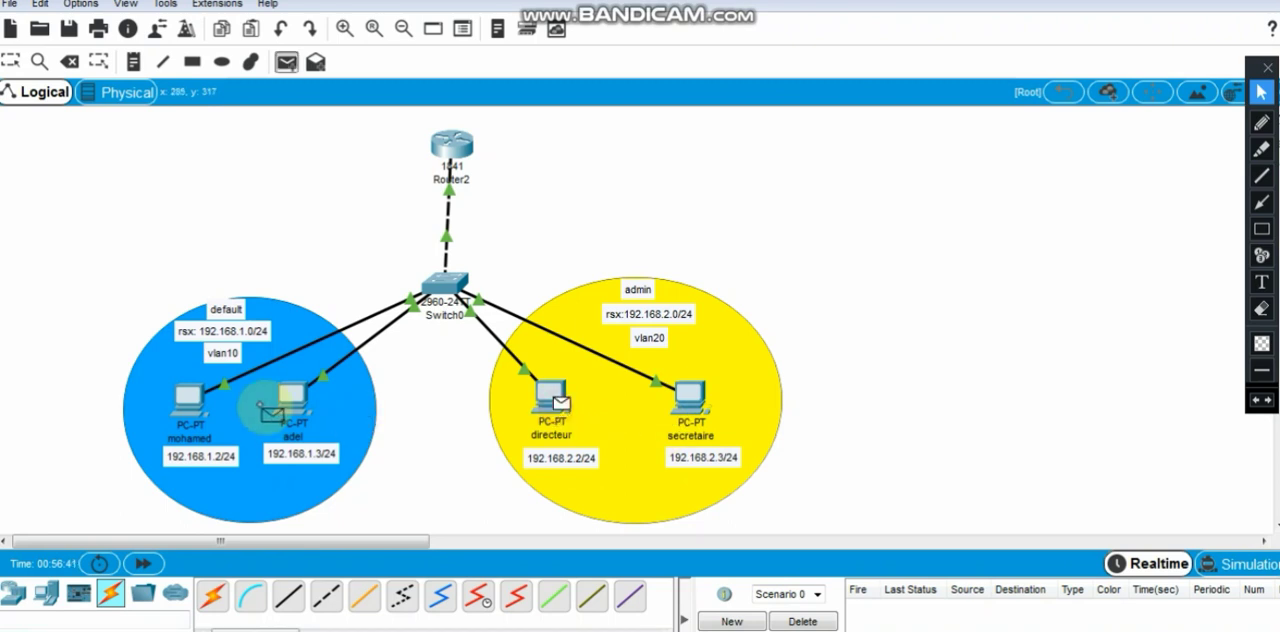
pyautogui.click(293, 400)
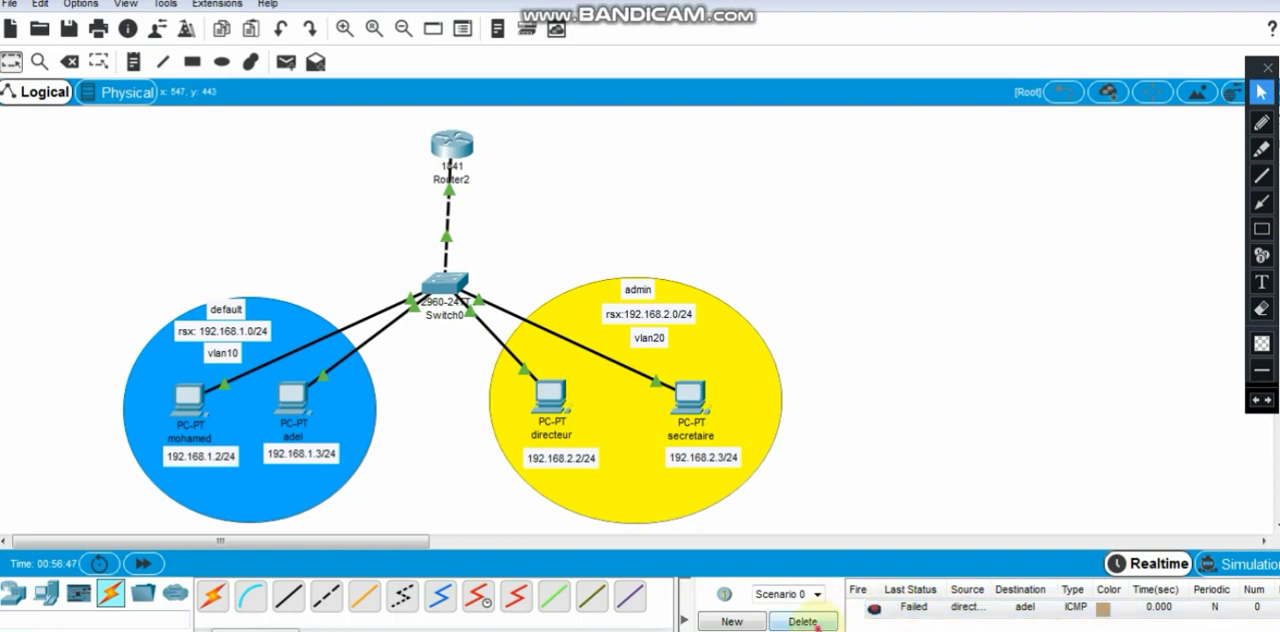
pyautogui.click(815, 621)
# - Review the subinterface and fastEthernet 0/0 commands in Router2's command line, and close the router window
pyautogui.click(451, 143)
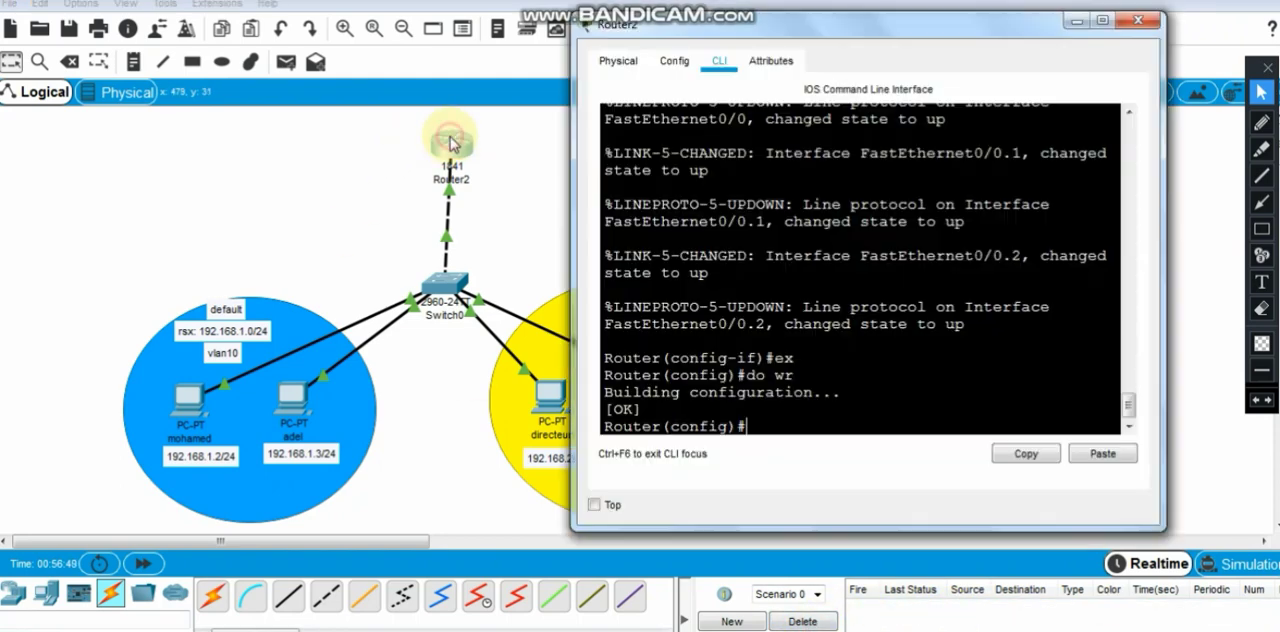
pyautogui.scroll(5, 818, 390)
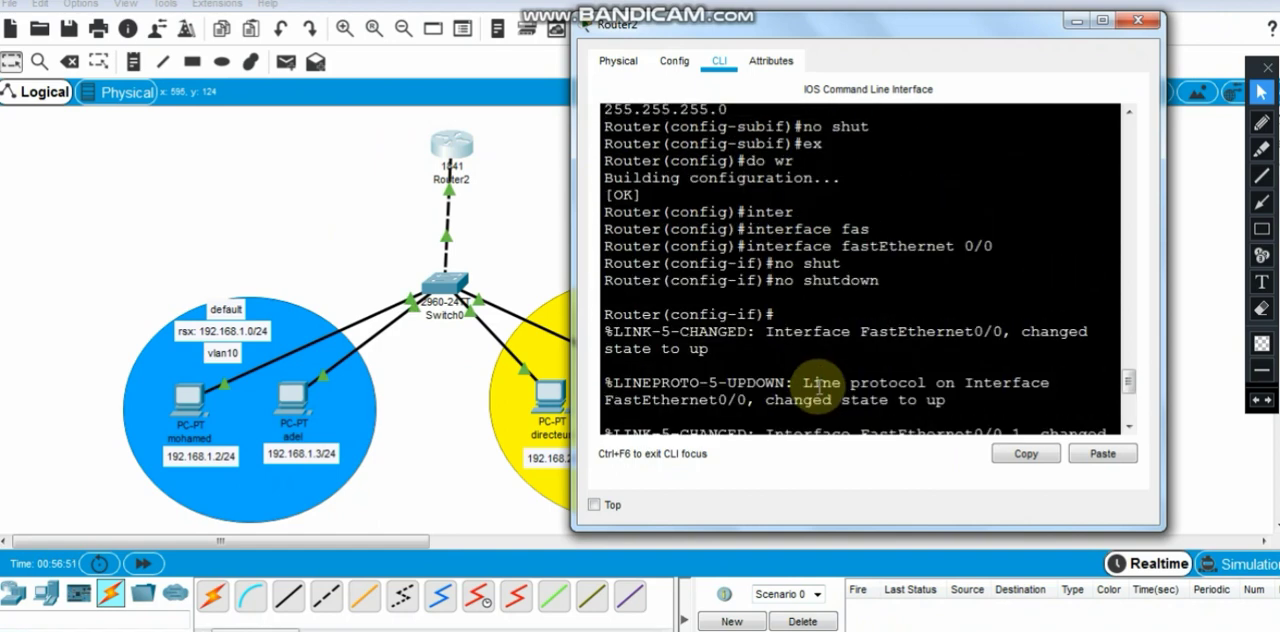
pyautogui.click(1146, 20)
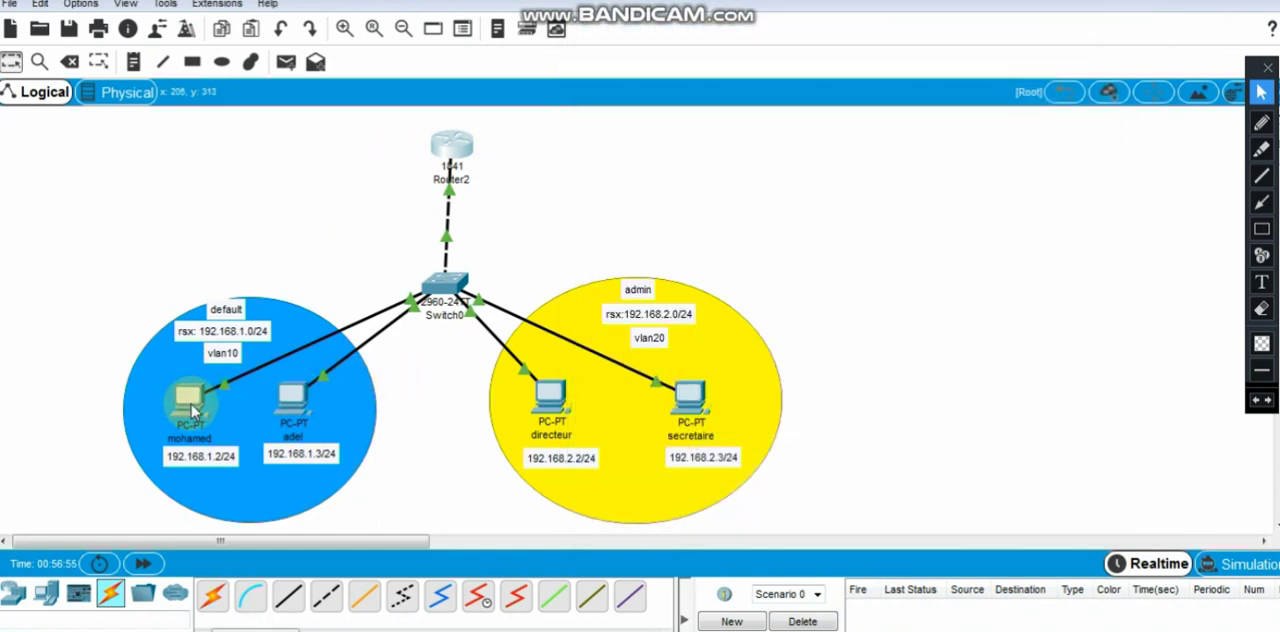
pyautogui.click(455, 155)
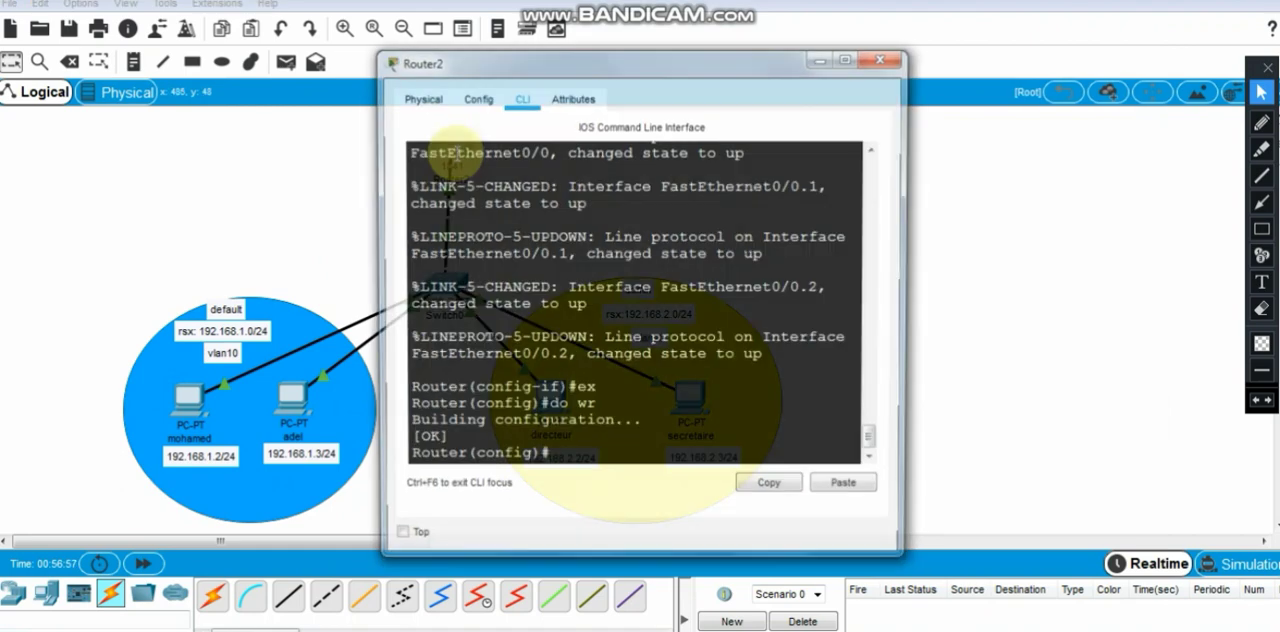
pyautogui.scroll(3, 612, 350)
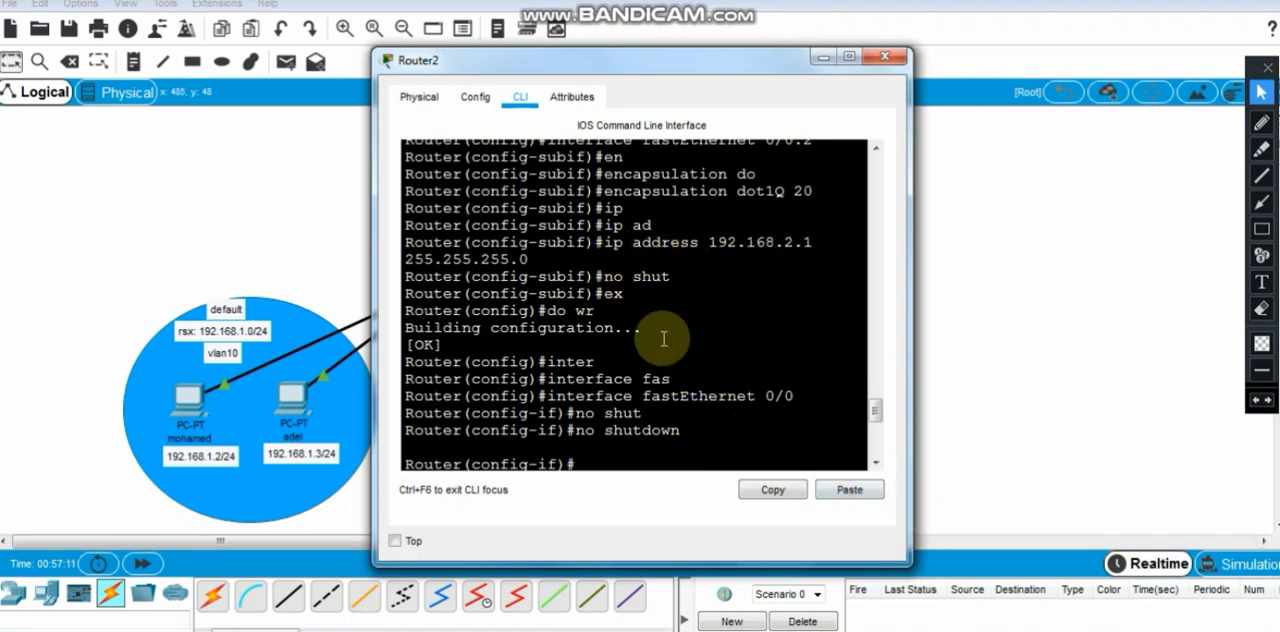
pyautogui.click(883, 60)
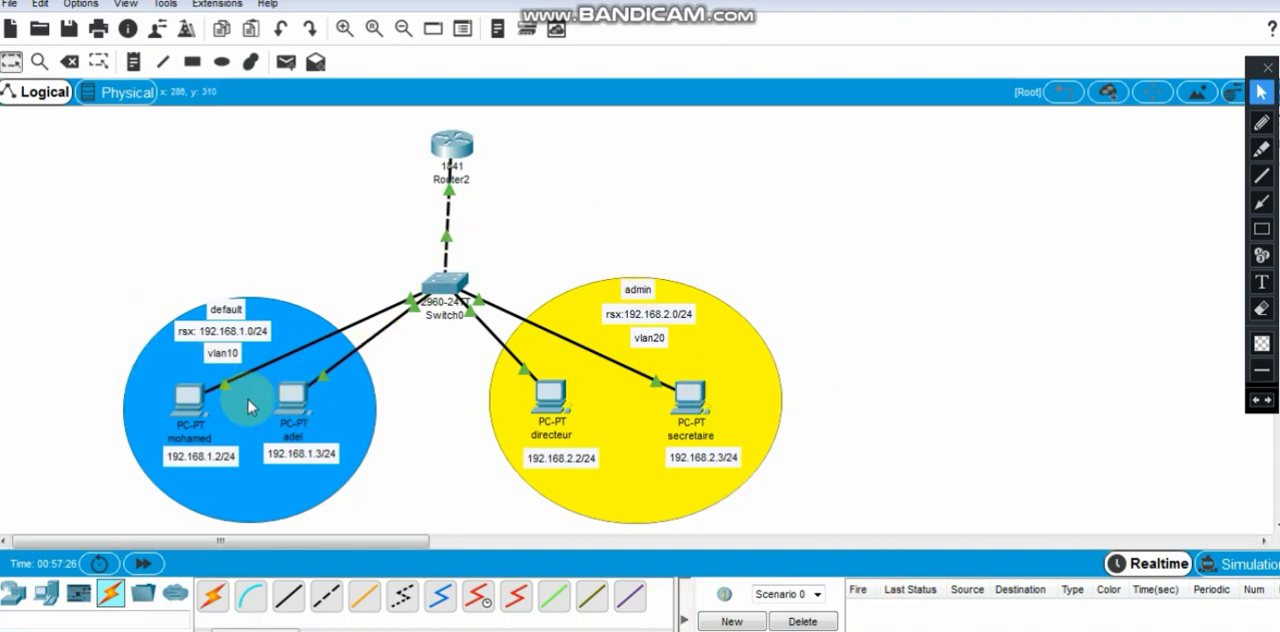
# - Set the default gateway of the 192.168.1.2 PC to 192.168.1.1, and close its window
pyautogui.click(189, 400)
pyautogui.click(463, 160)
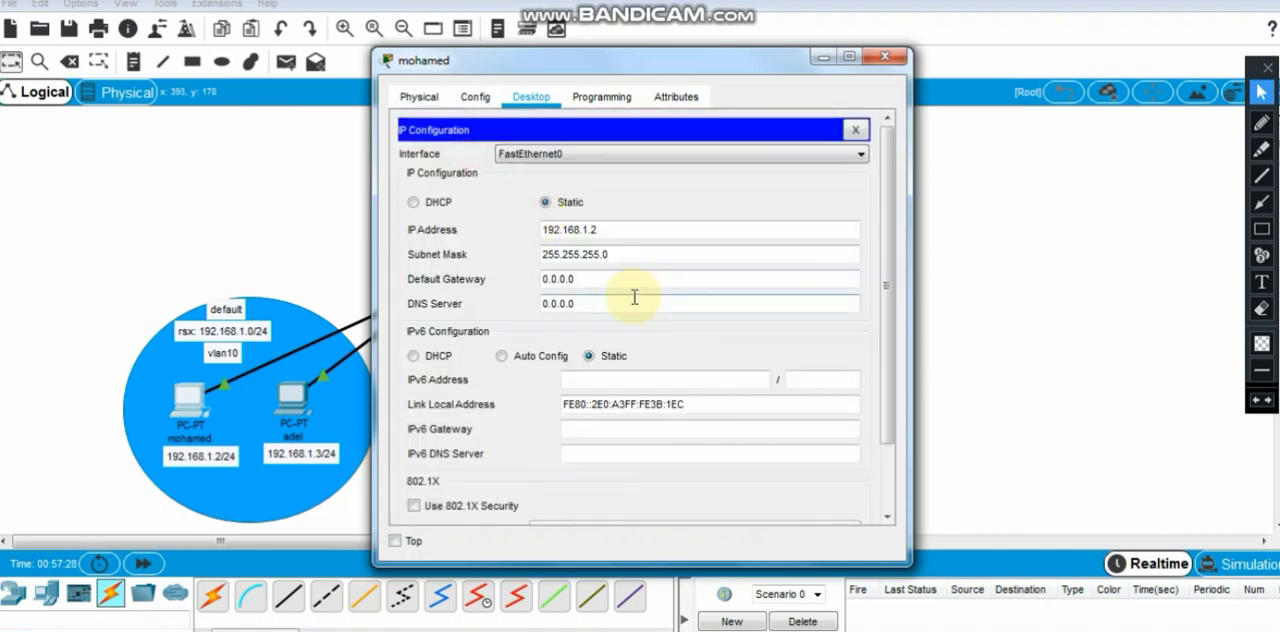
pyautogui.doubleClick(557, 280)
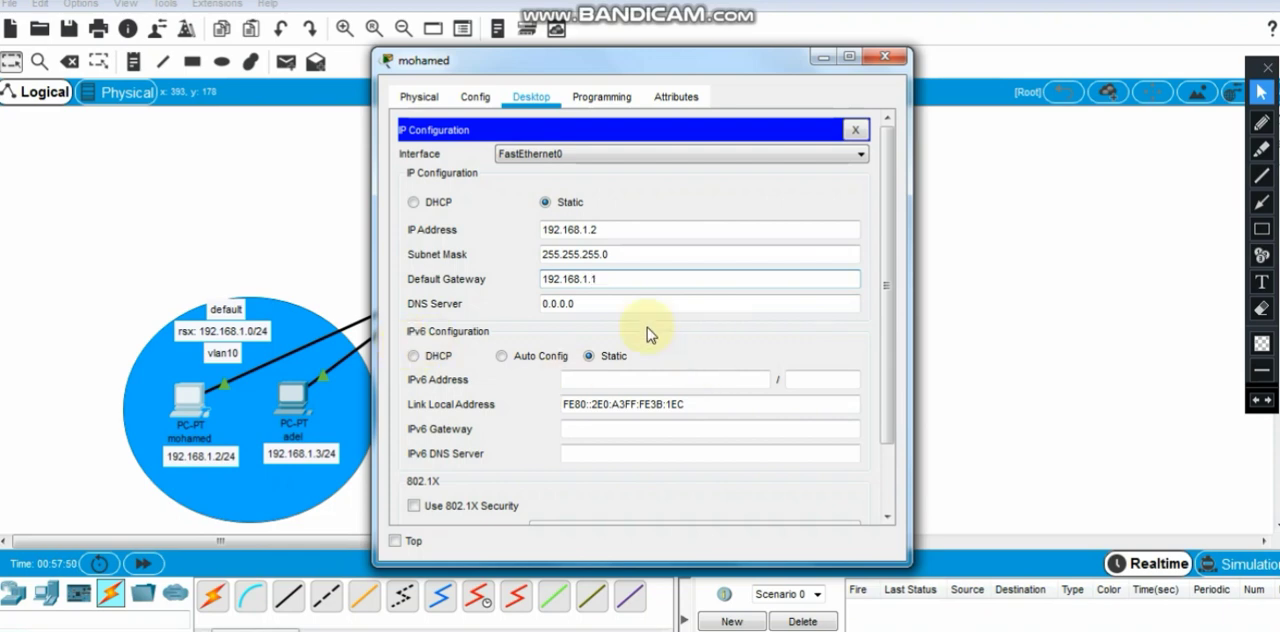
pyautogui.moveTo(634, 279); pyautogui.dragTo(540, 281)
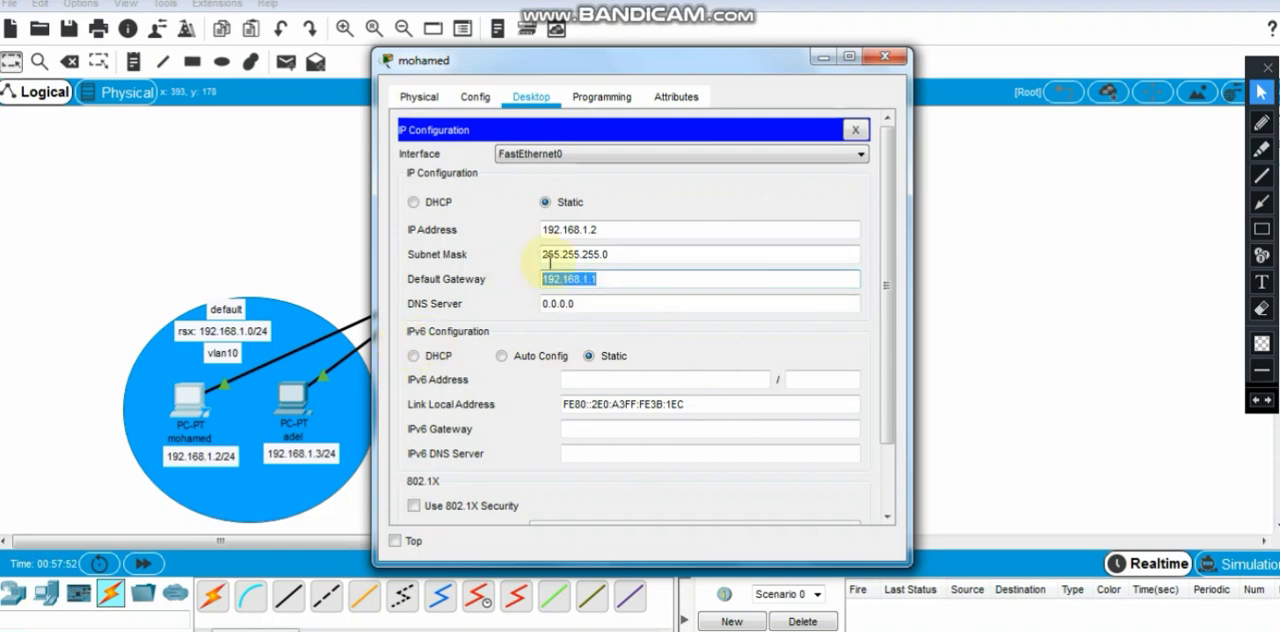
pyautogui.click(884, 57)
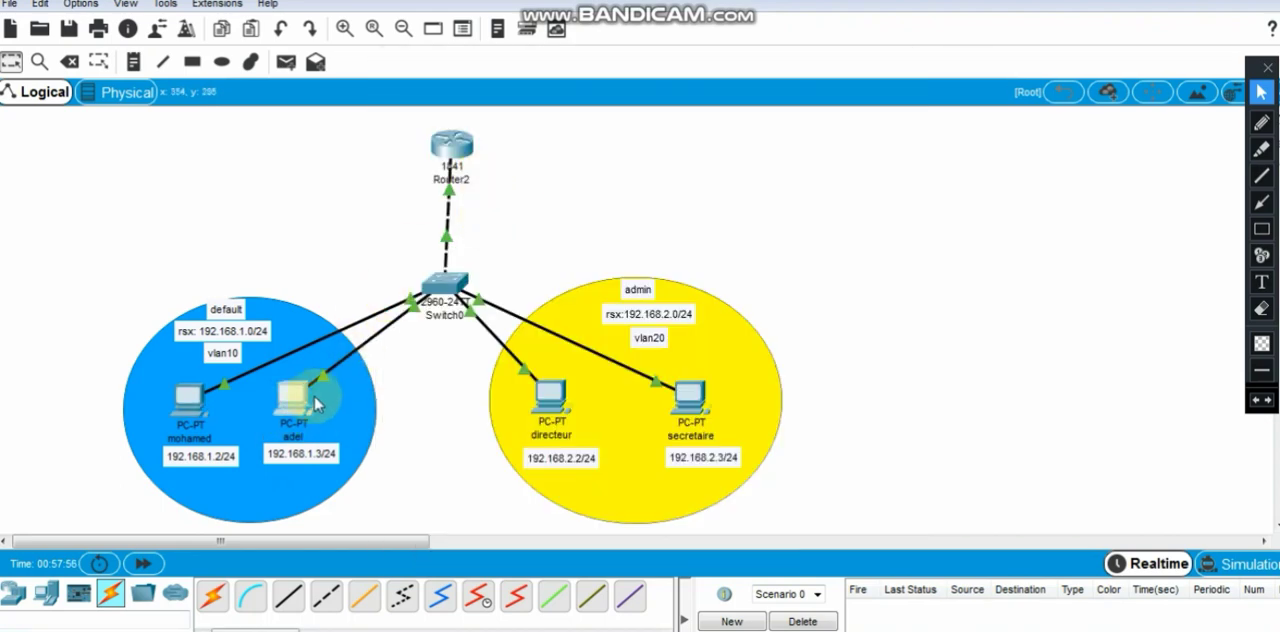
# - Set the default gateway of the 192.168.1.3 PC to 192.168.1.1, and close its window
pyautogui.click(316, 404)
pyautogui.click(449, 202)
pyautogui.moveTo(601, 287); pyautogui.dragTo(461, 289)
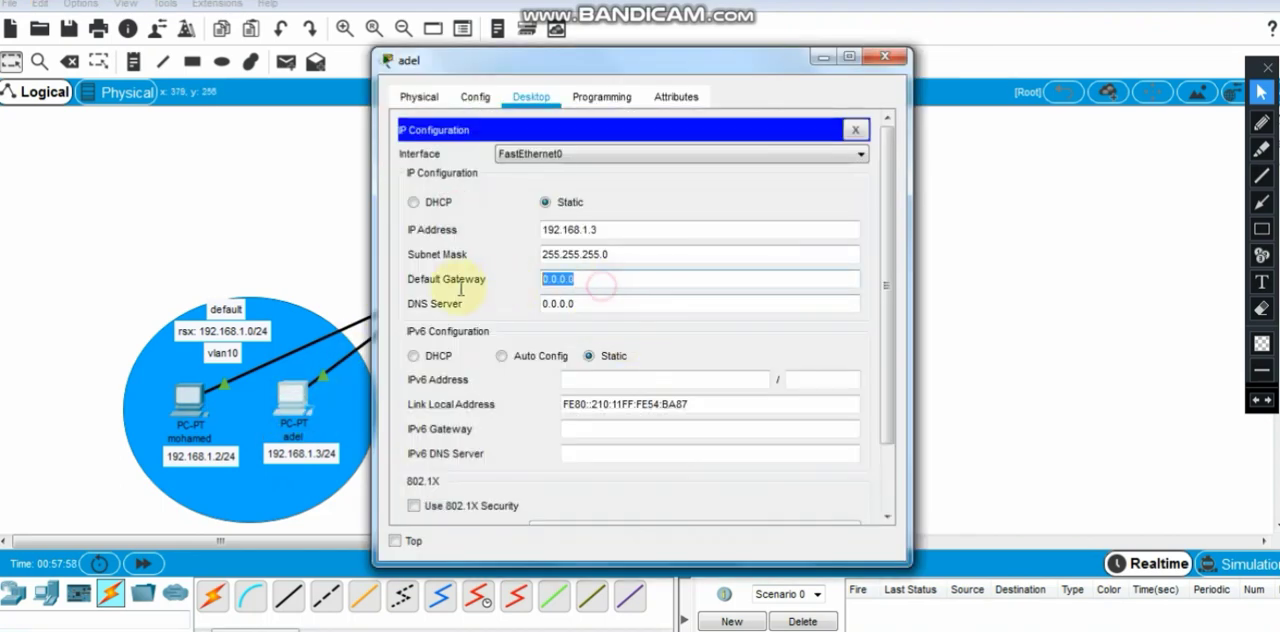
pyautogui.write('192.168.1.1')
pyautogui.click(884, 57)
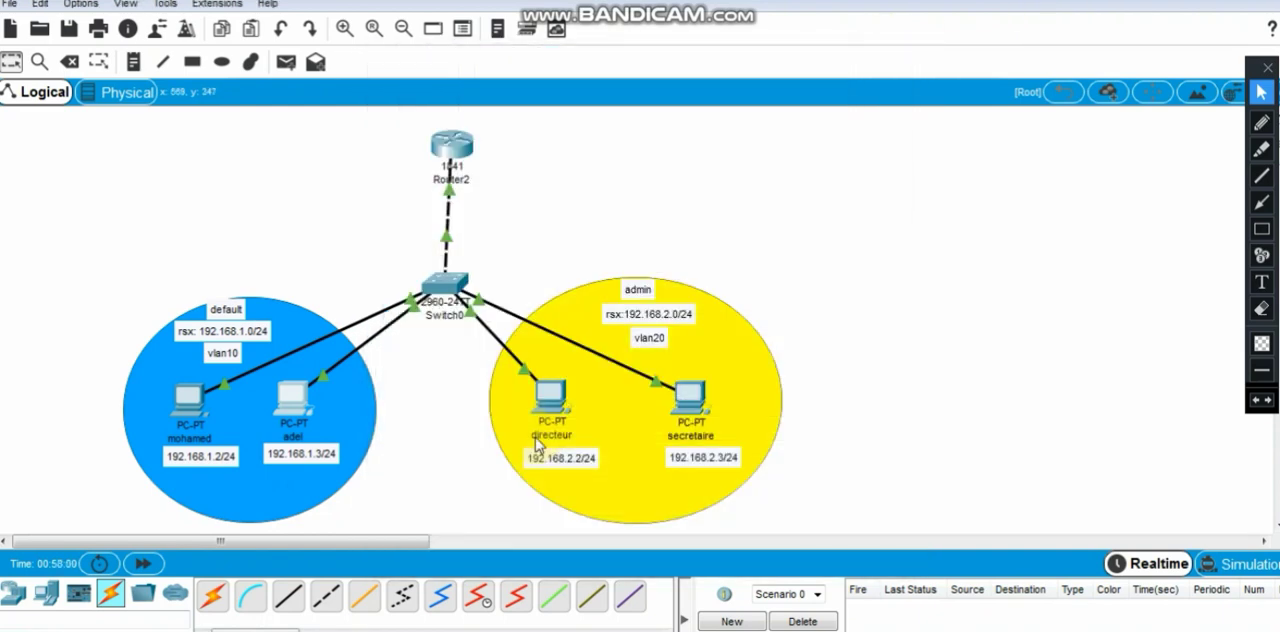
# - Set the default gateway of the directeur PC to 192.168.2.1, and close its window
pyautogui.click(550, 400)
pyautogui.click(503, 184)
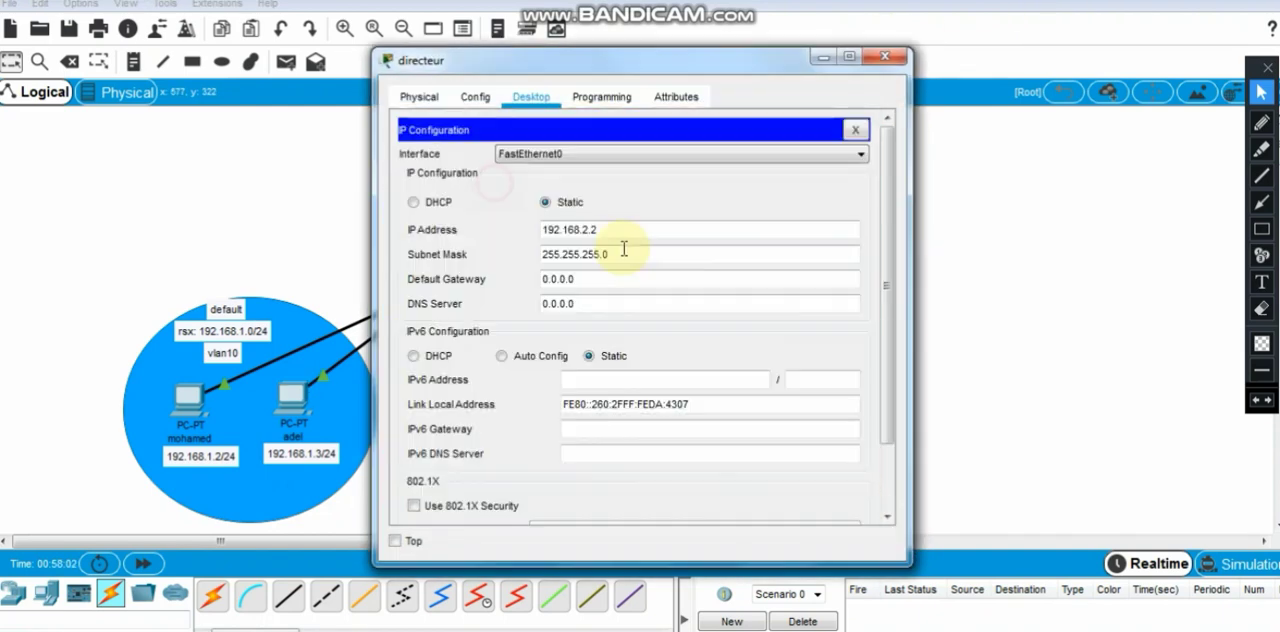
pyautogui.moveTo(645, 286); pyautogui.dragTo(505, 293)
pyautogui.moveTo(577, 78); pyautogui.dragTo(831, 78)
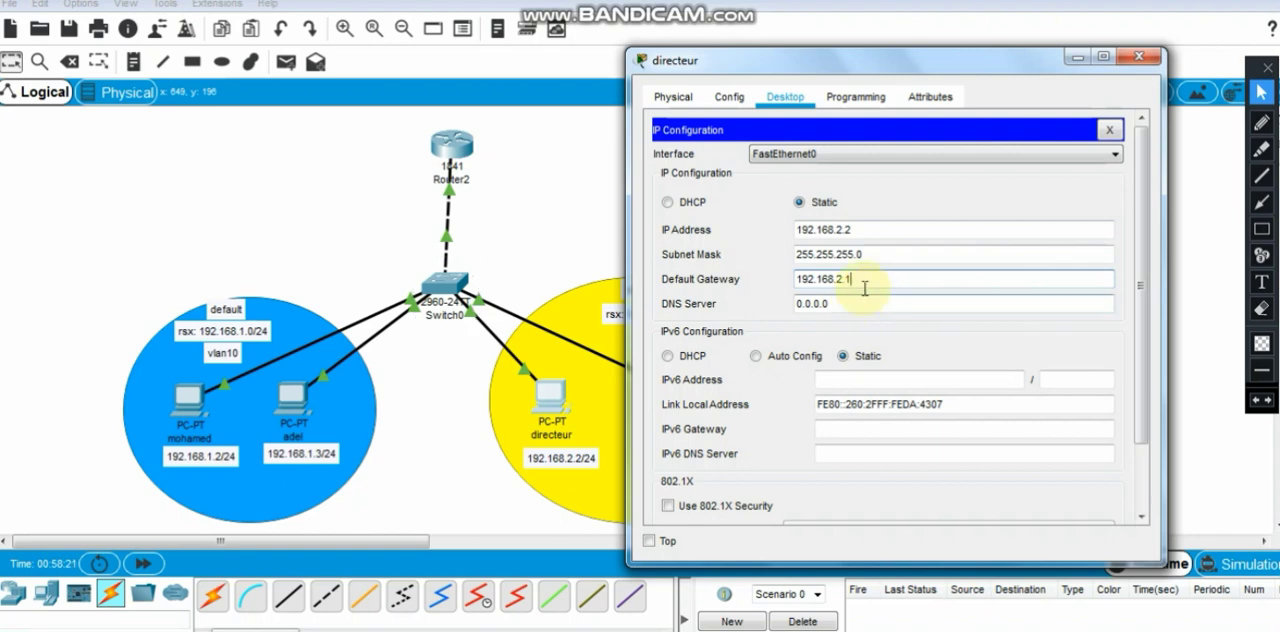
pyautogui.moveTo(865, 288); pyautogui.dragTo(806, 286)
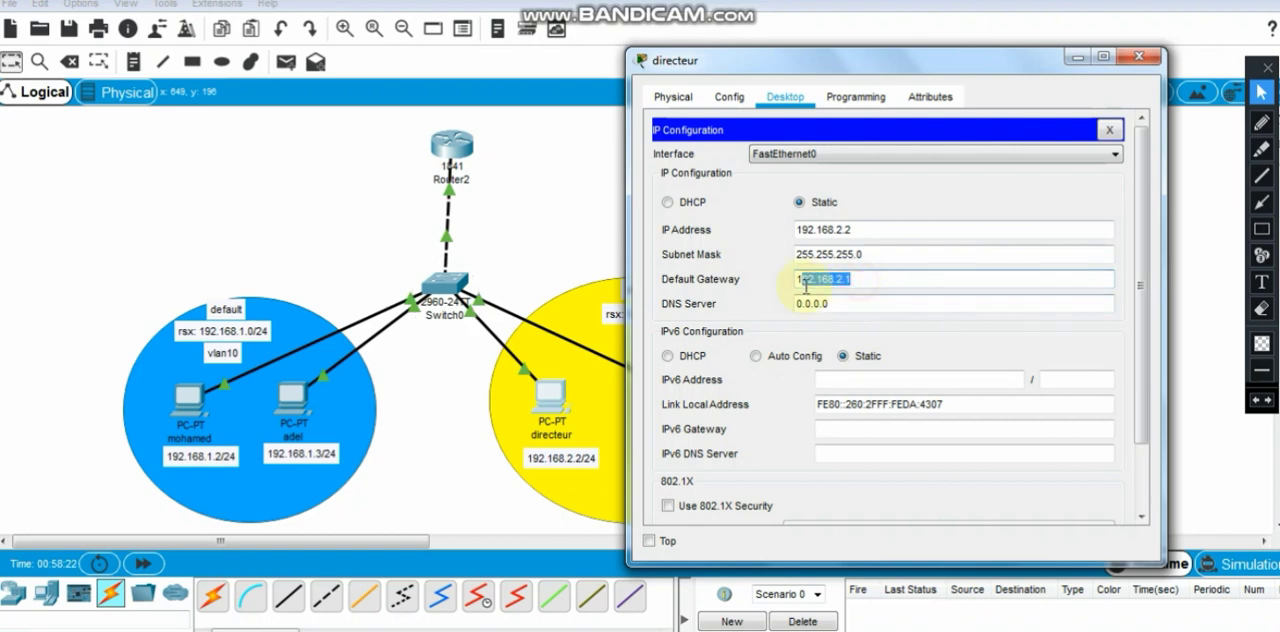
pyautogui.click(1138, 56)
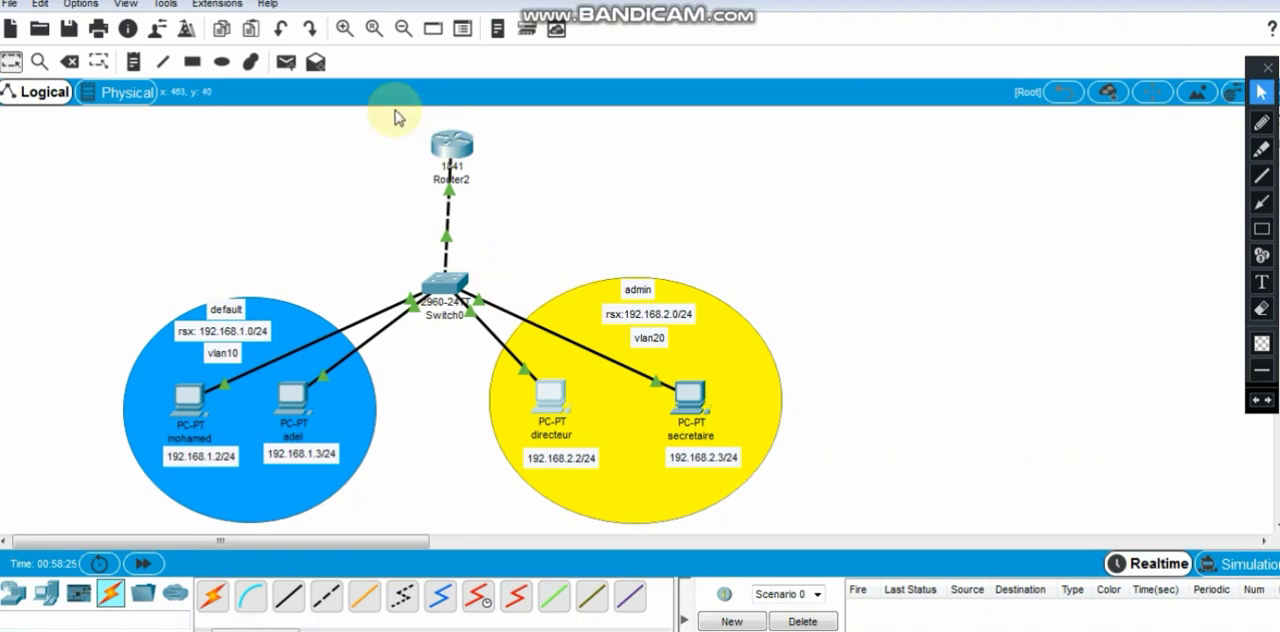
# - Test inter-VLAN connectivity twice with simple PDUs from the directeur PC to the 192.168.1.3 PC, deleting the test scenario in between
pyautogui.click(286, 62)
pyautogui.click(551, 397)
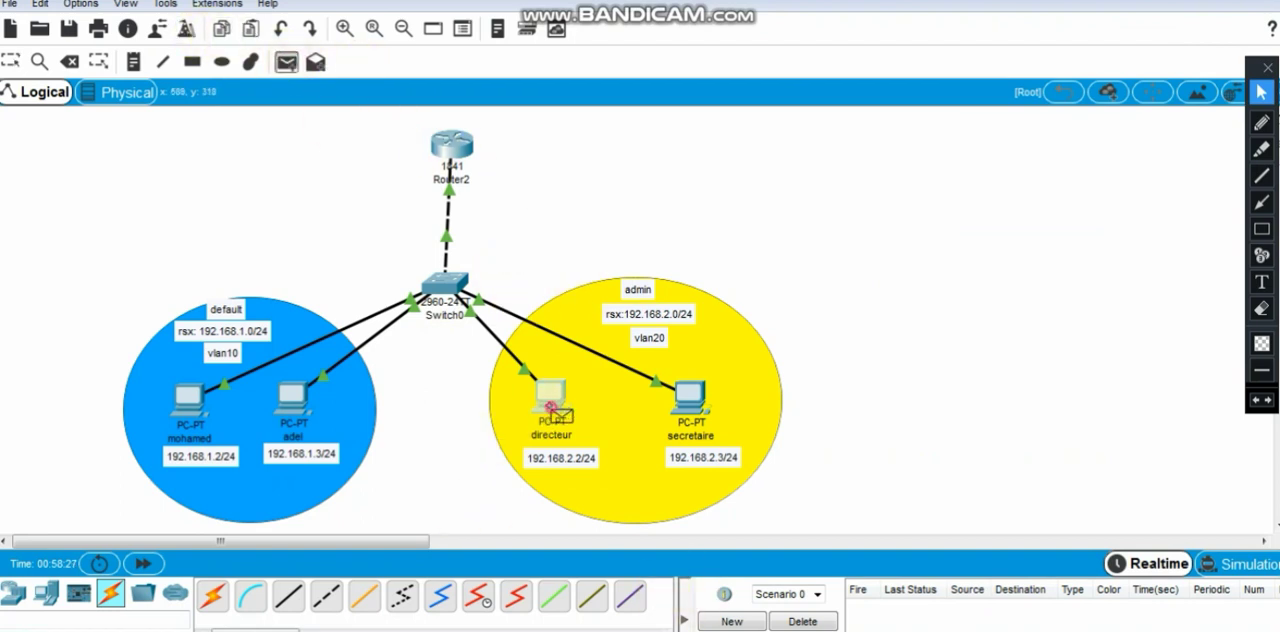
pyautogui.click(294, 400)
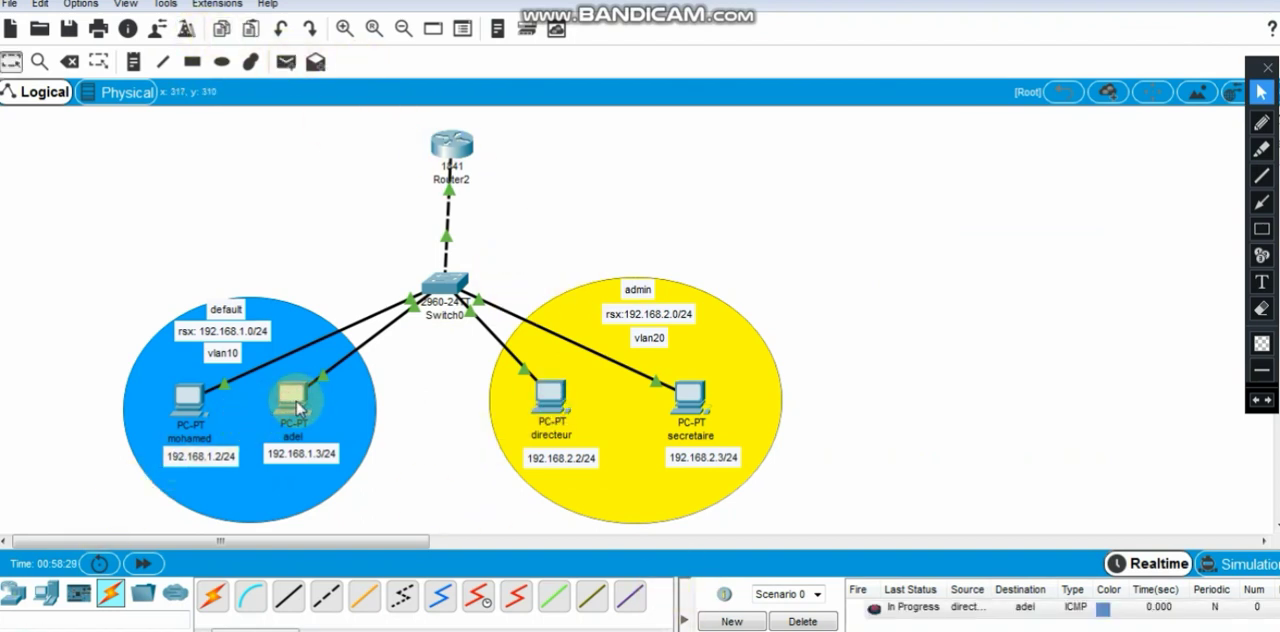
pyautogui.click(801, 621)
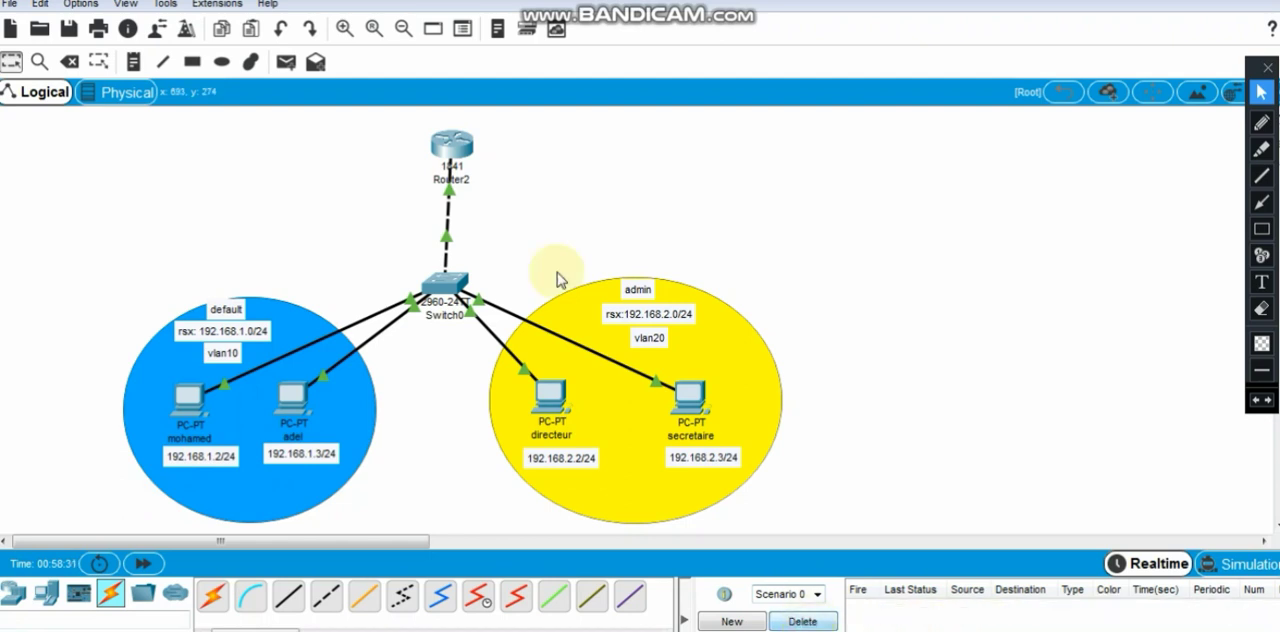
pyautogui.click(286, 62)
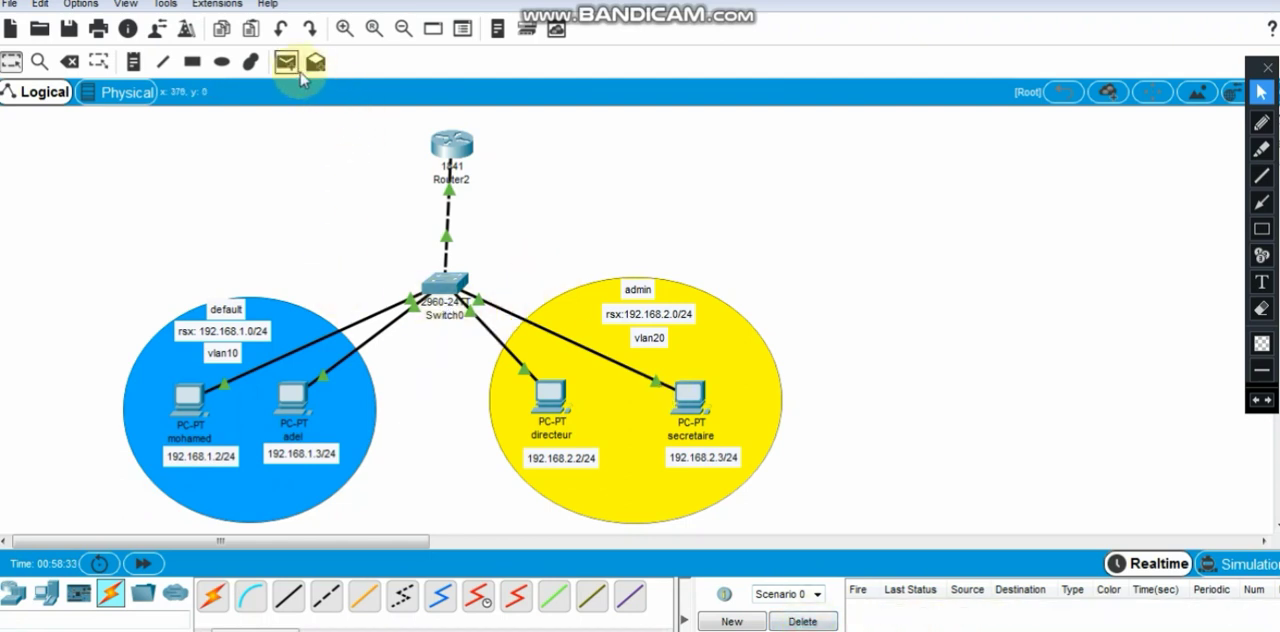
pyautogui.click(551, 397)
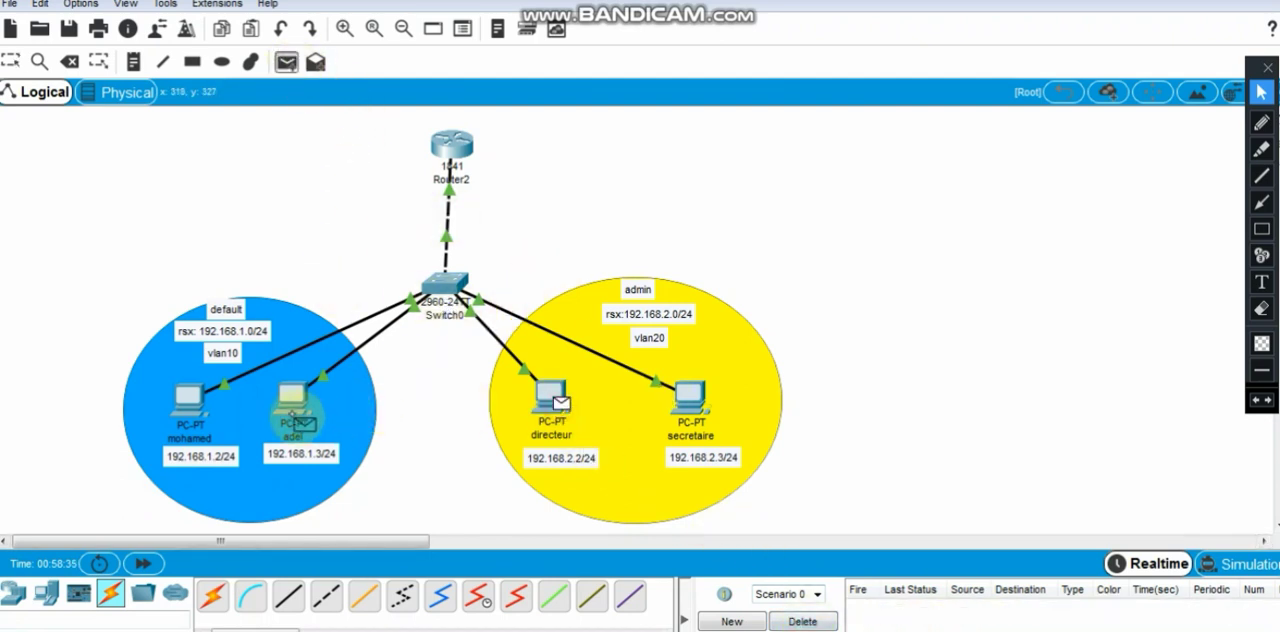
pyautogui.click(297, 412)
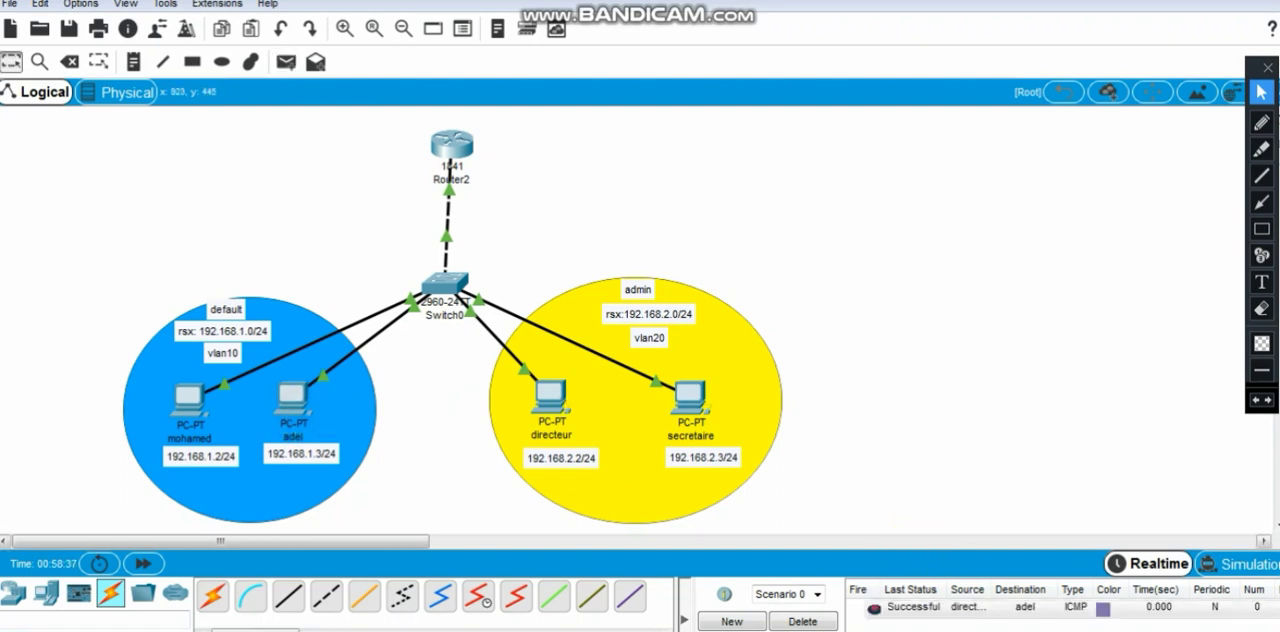
# - Test inter-VLAN connectivity with a simple PDU from the directeur PC to the 192.168.1.2 PC, and delete the test scenario
pyautogui.click(286, 62)
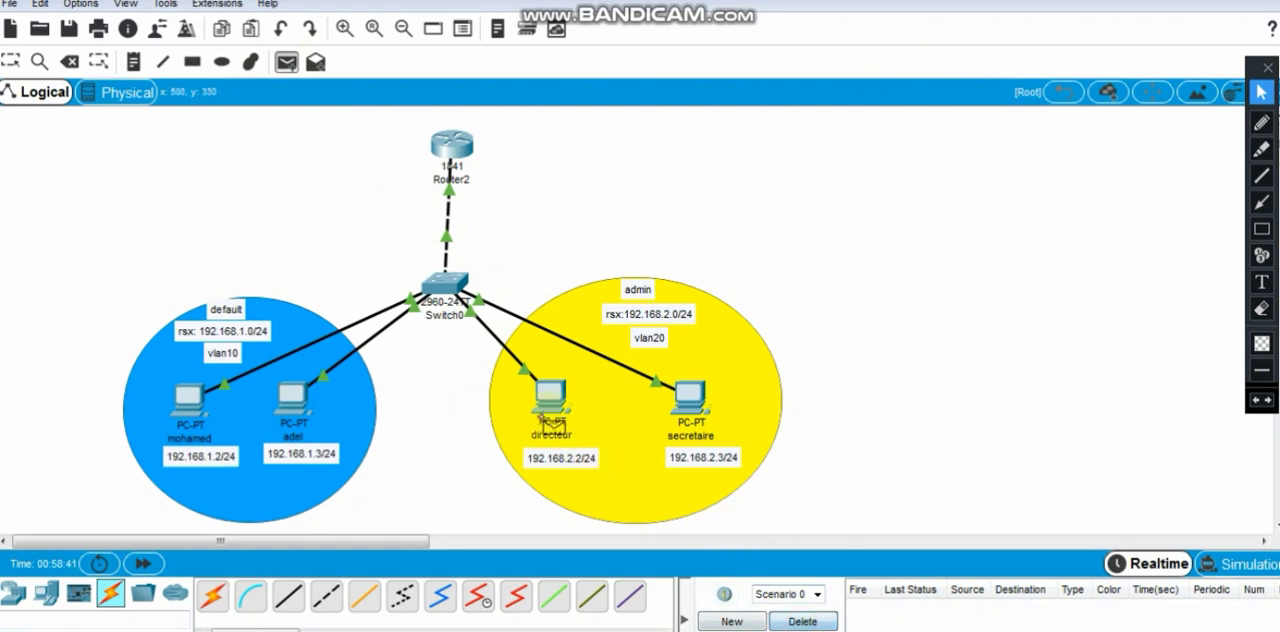
pyautogui.click(552, 400)
pyautogui.click(219, 428)
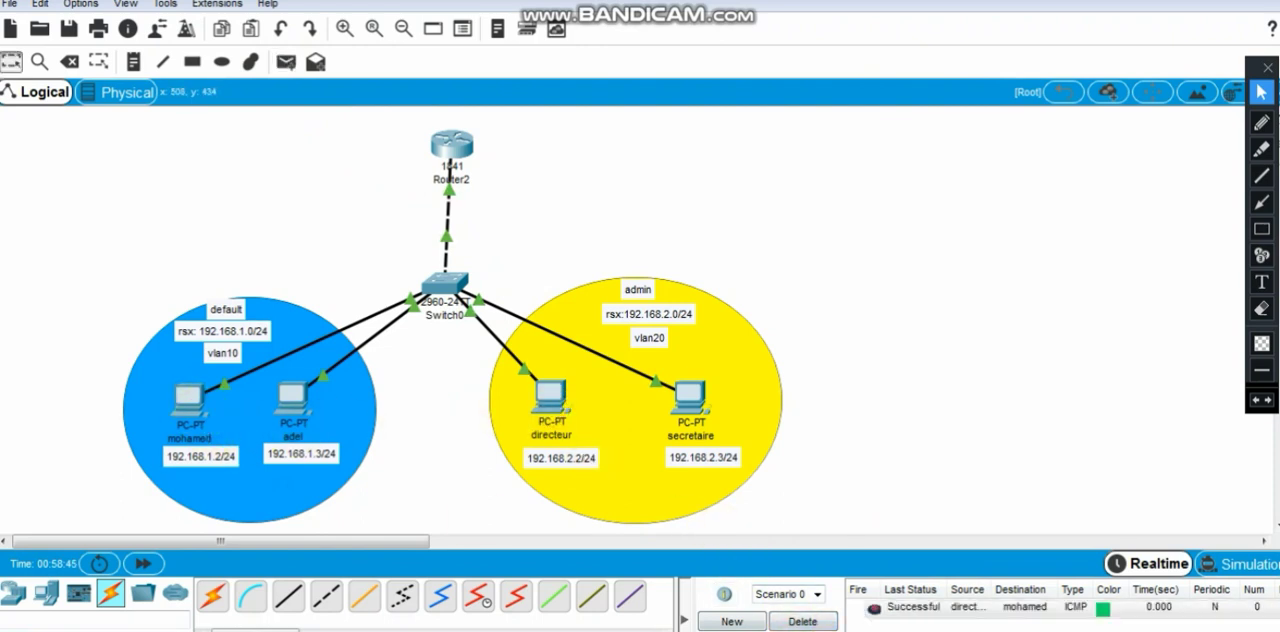
pyautogui.click(826, 621)
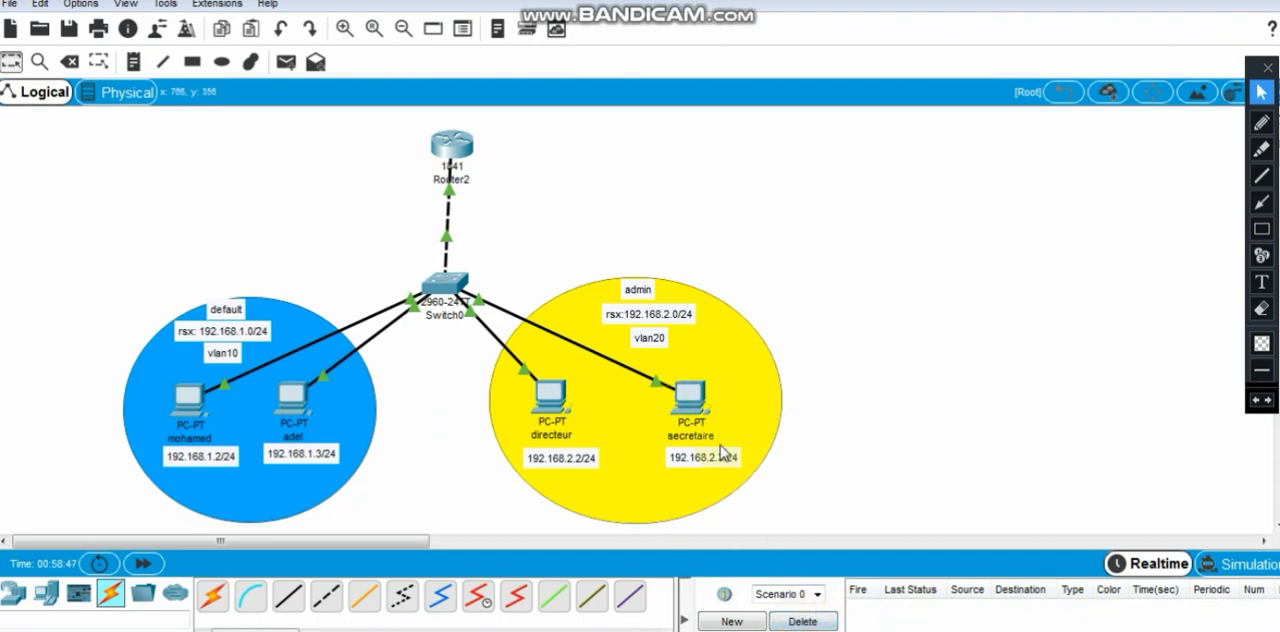
# - Check the default gateway in the secretaire PC's IP configuration, and close its window
pyautogui.click(703, 404)
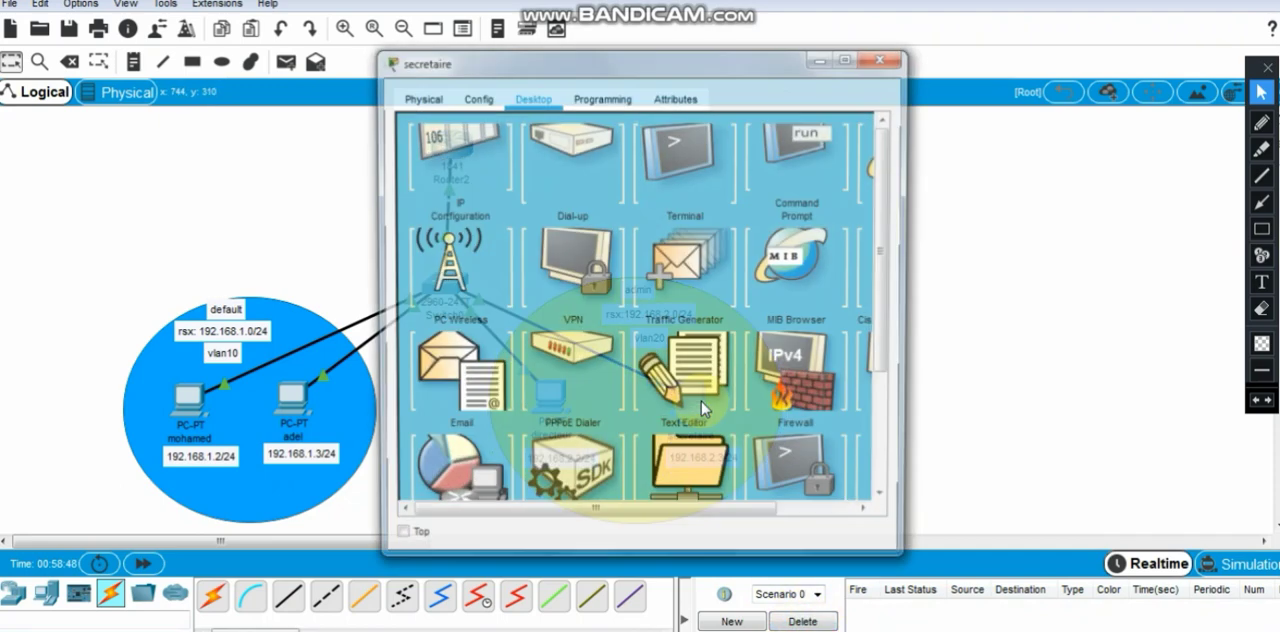
pyautogui.click(451, 188)
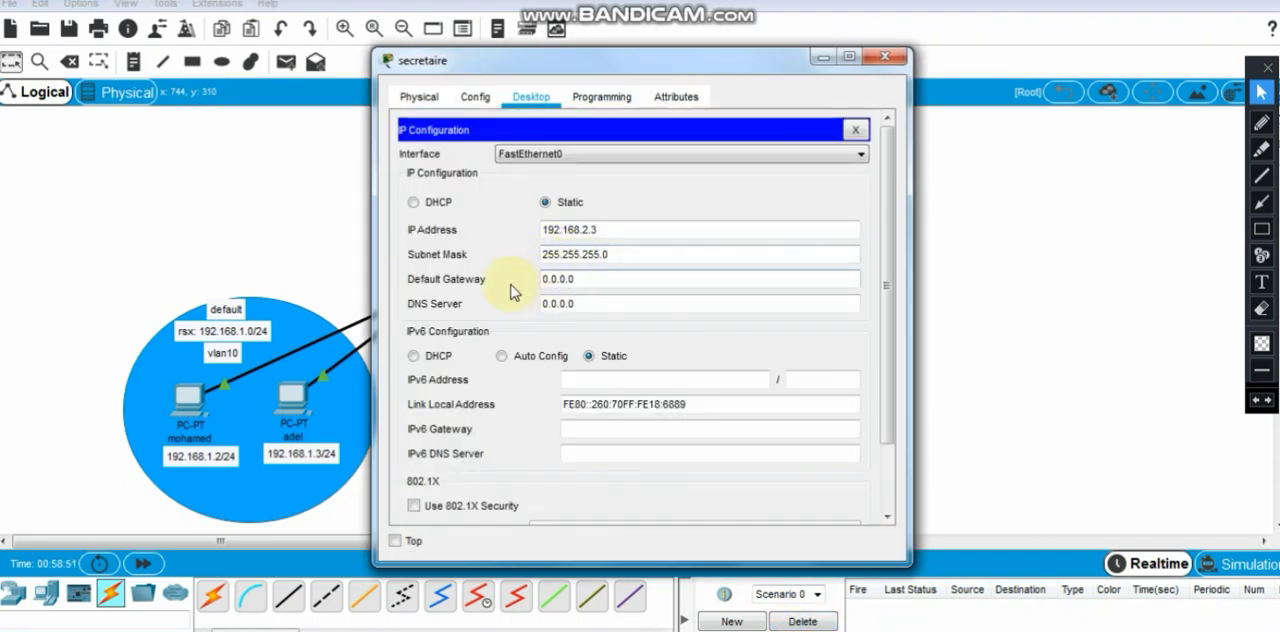
pyautogui.click(884, 57)
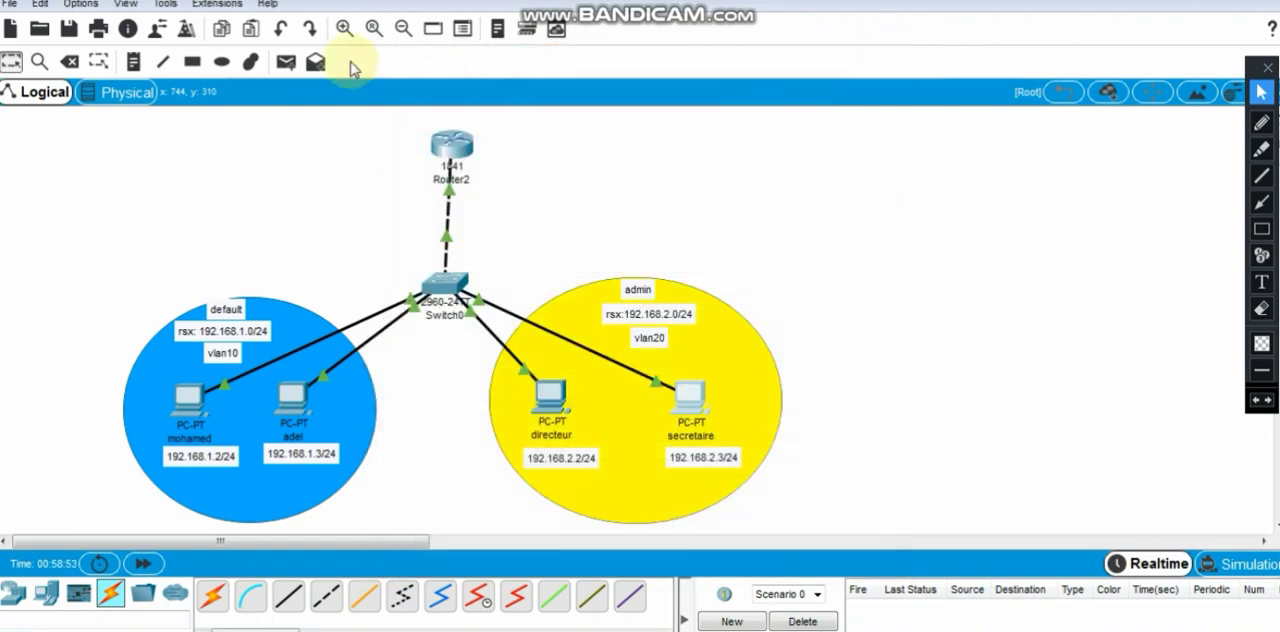
# - Test inter-VLAN connectivity with a simple PDU from the secretaire PC to the 192.168.1.3 PC, and delete the test scenario
pyautogui.click(690, 410)
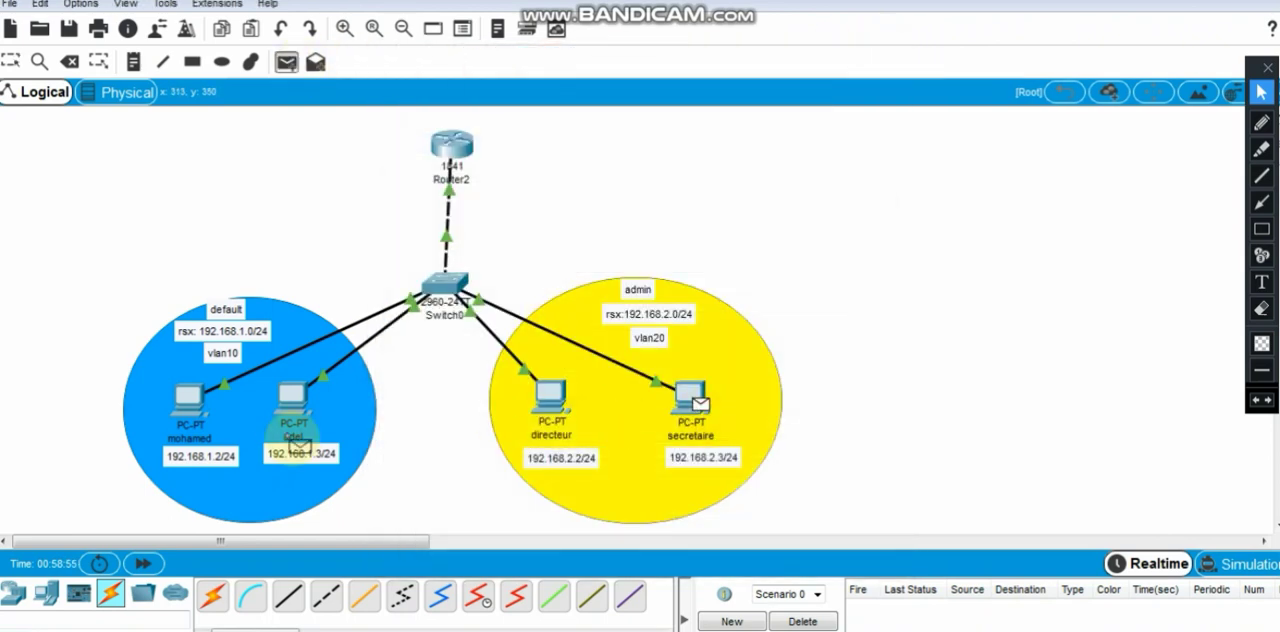
pyautogui.click(293, 400)
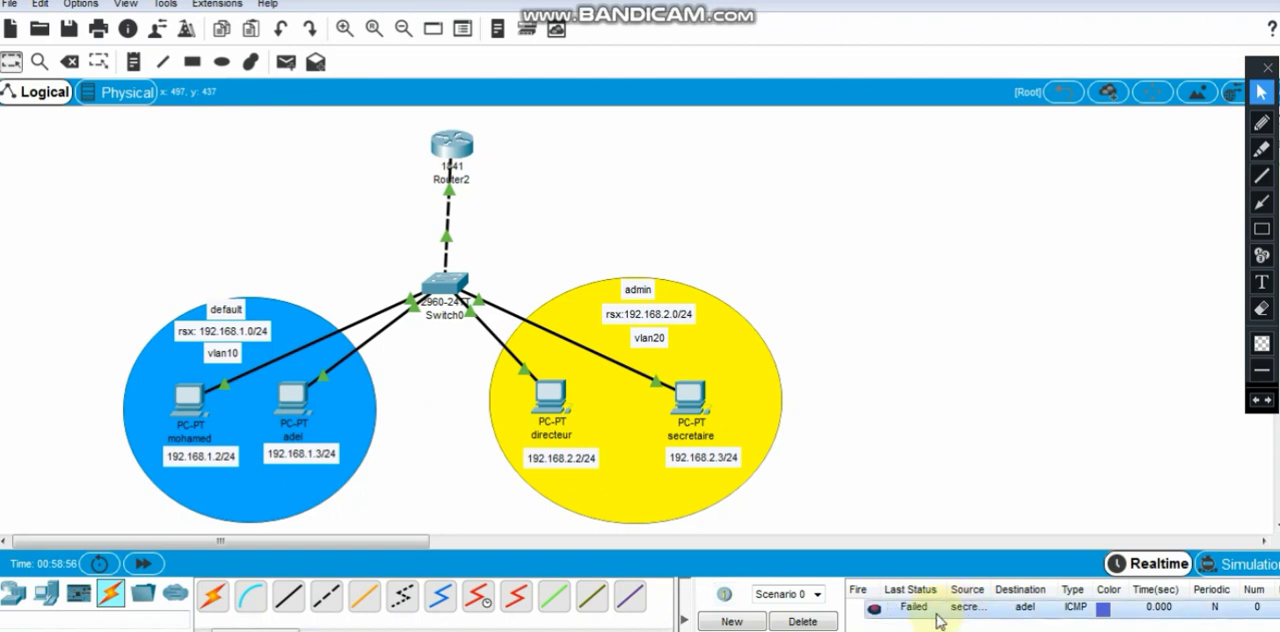
pyautogui.click(795, 620)
# - Test connectivity within vlan20 with a simple PDU from the directeur PC to the secretaire PC, and delete the test scenario
pyautogui.click(286, 62)
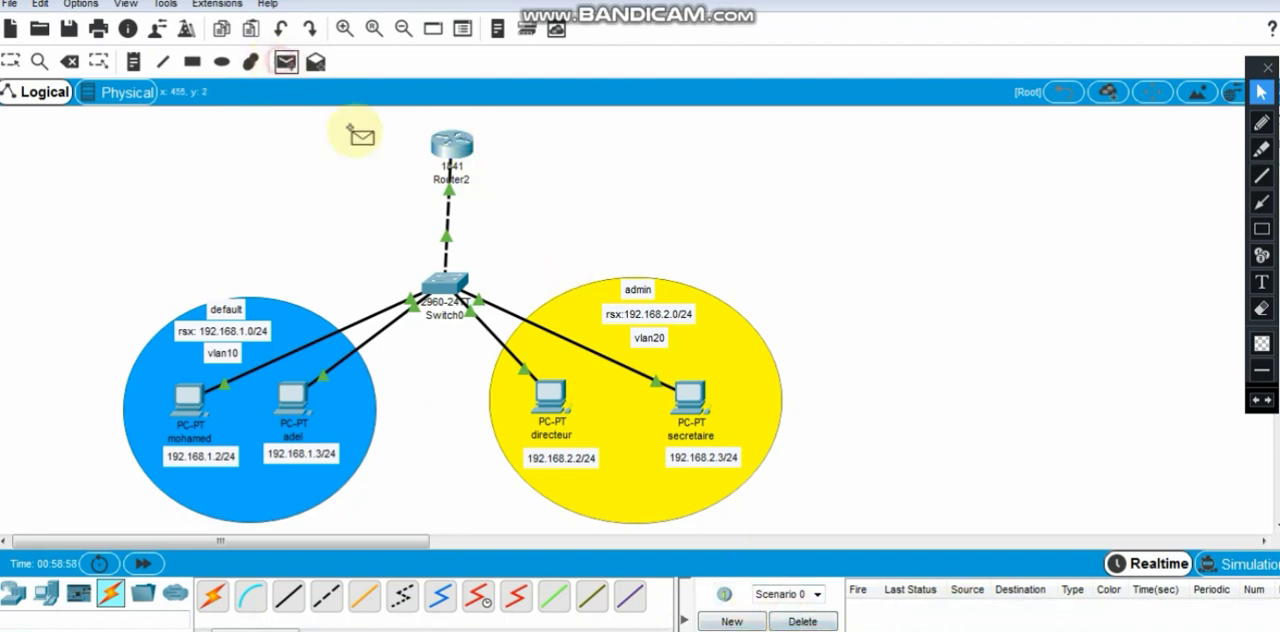
pyautogui.click(552, 398)
pyautogui.click(690, 397)
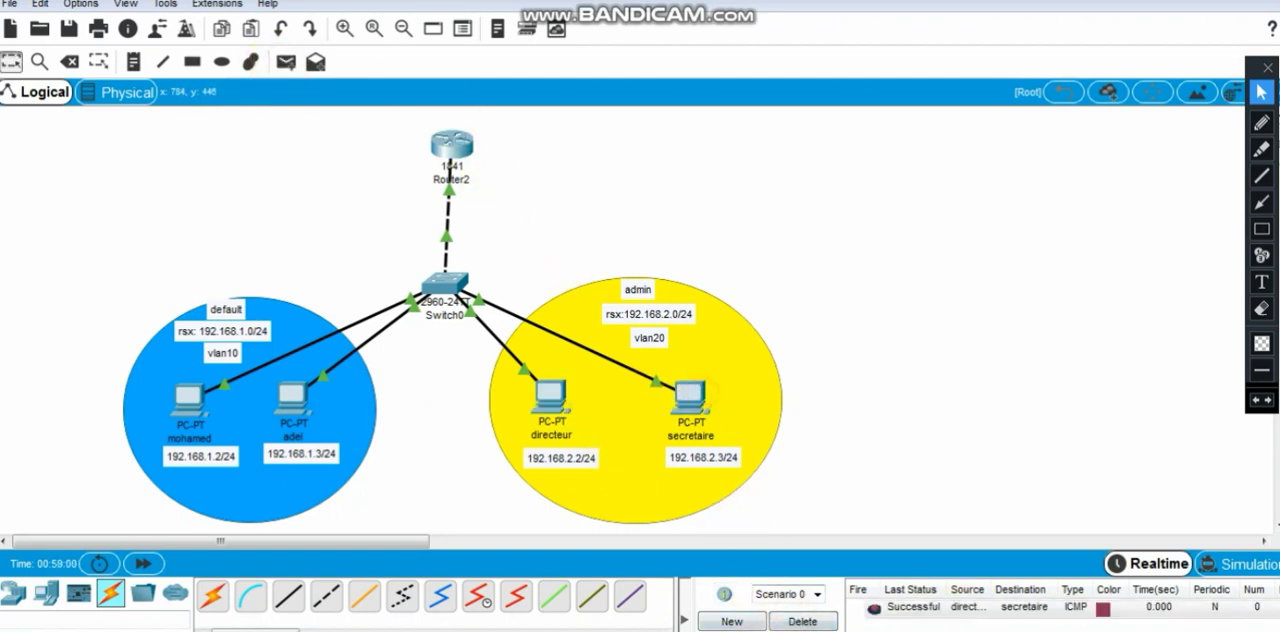
pyautogui.click(800, 621)
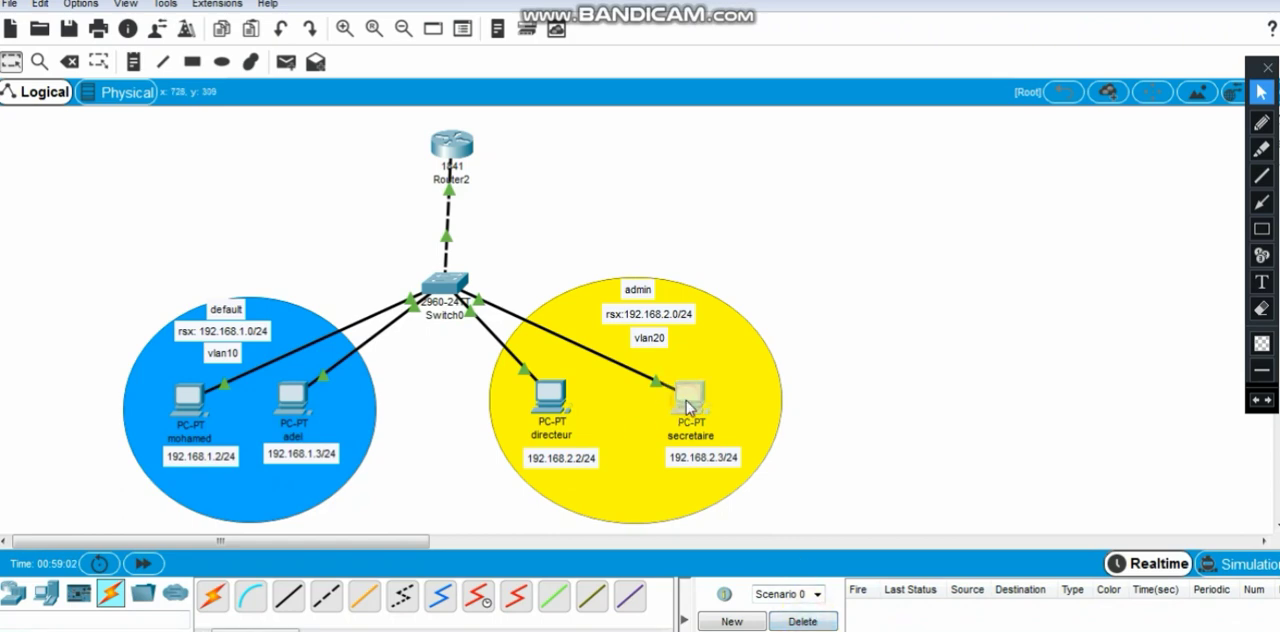
# - Set the default gateway of the secretaire PC to 192.168.2.1, and close its window
pyautogui.click(688, 407)
pyautogui.click(477, 220)
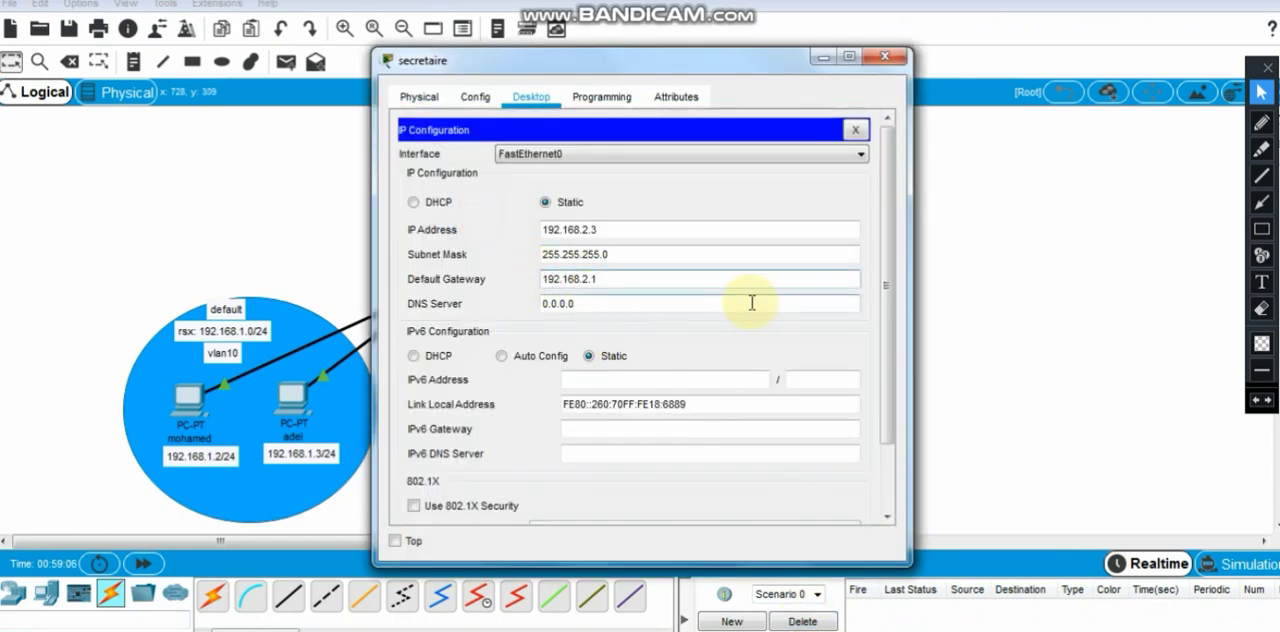
pyautogui.click(884, 59)
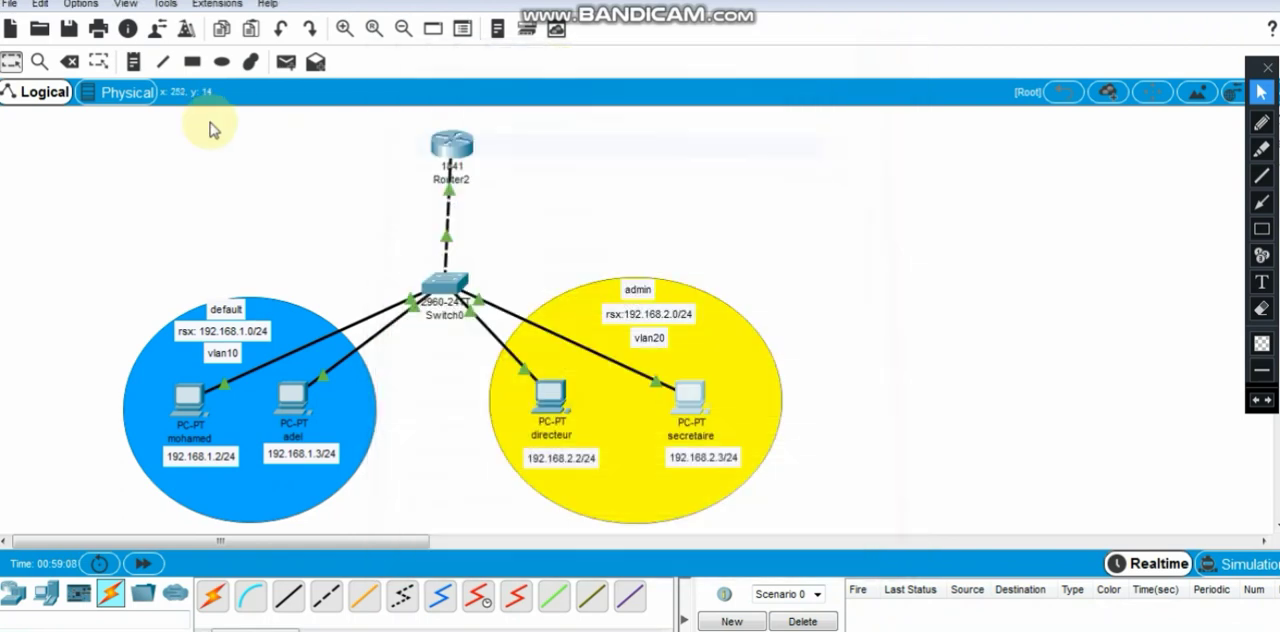
# - Test inter-VLAN connectivity twice with simple PDUs from the 192.168.1.3 PC to the secretaire PC, deleting the test scenario in between
pyautogui.click(286, 62)
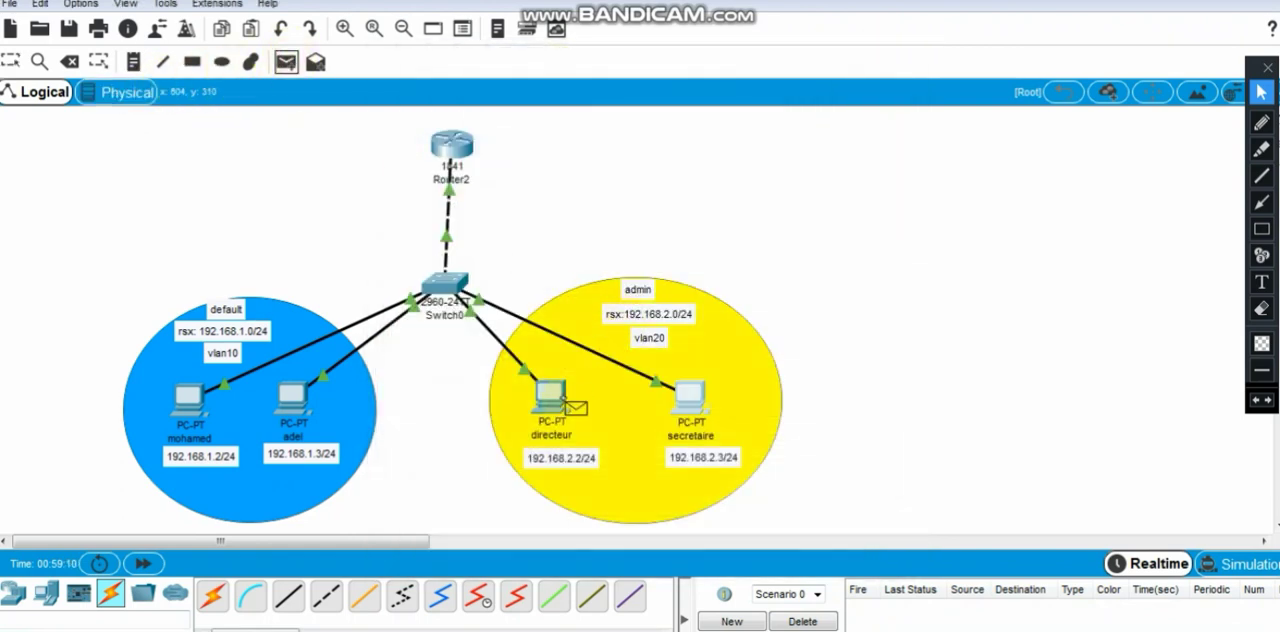
pyautogui.click(298, 402)
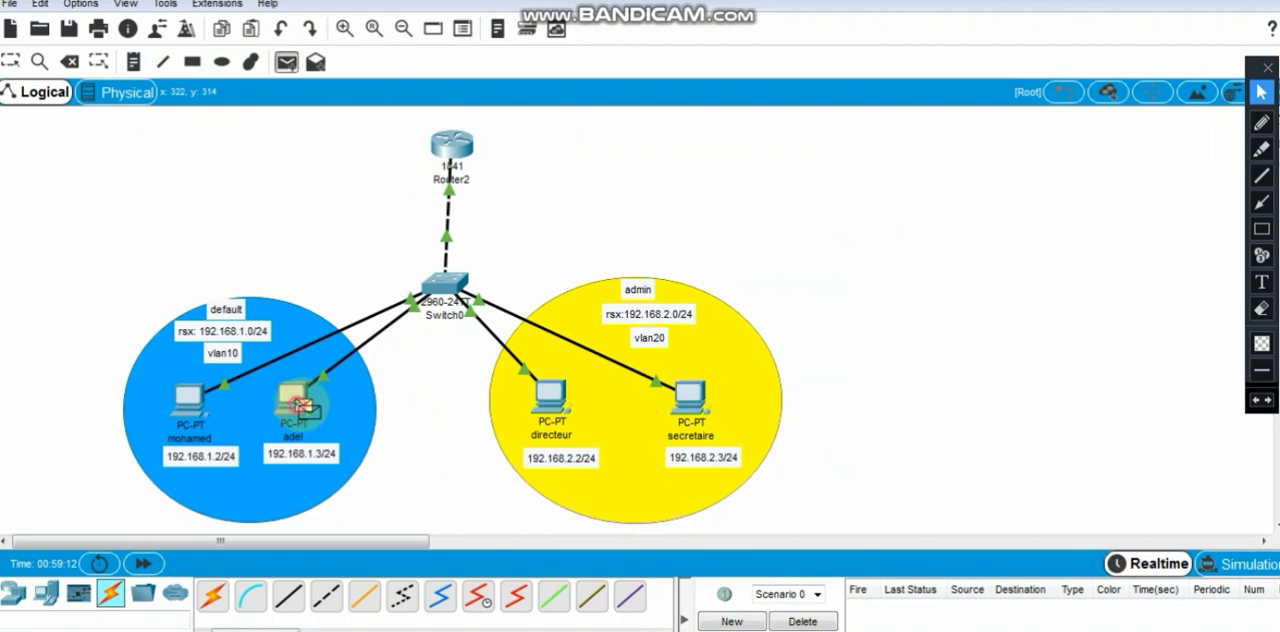
pyautogui.click(688, 396)
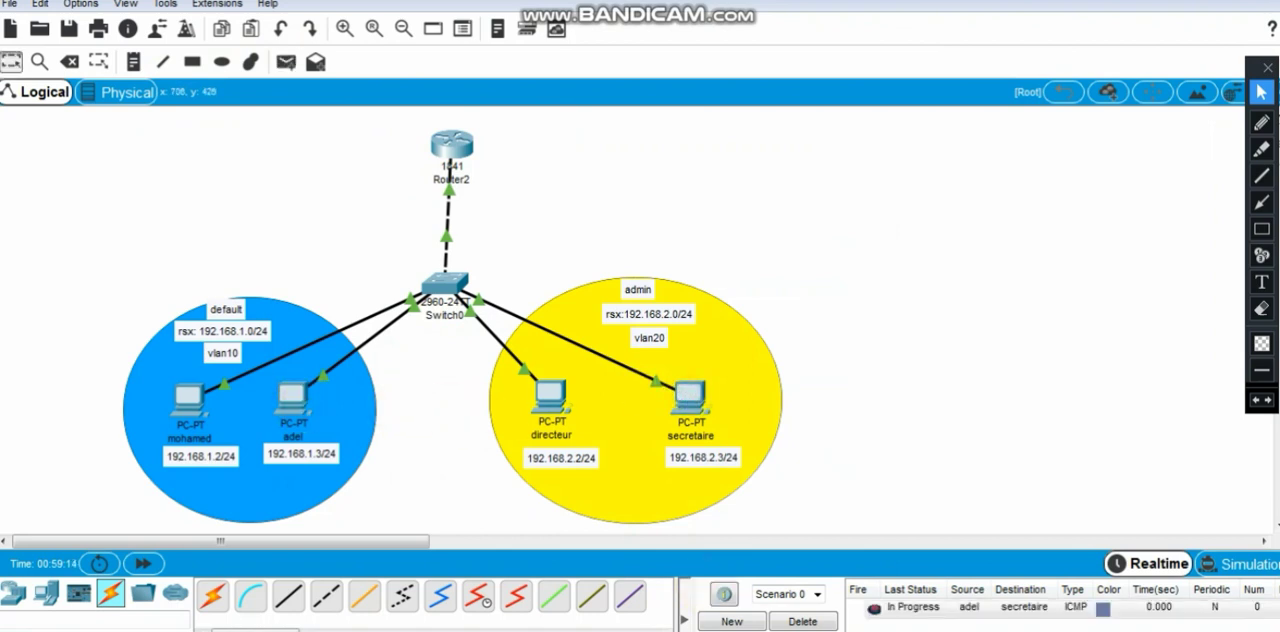
pyautogui.click(796, 622)
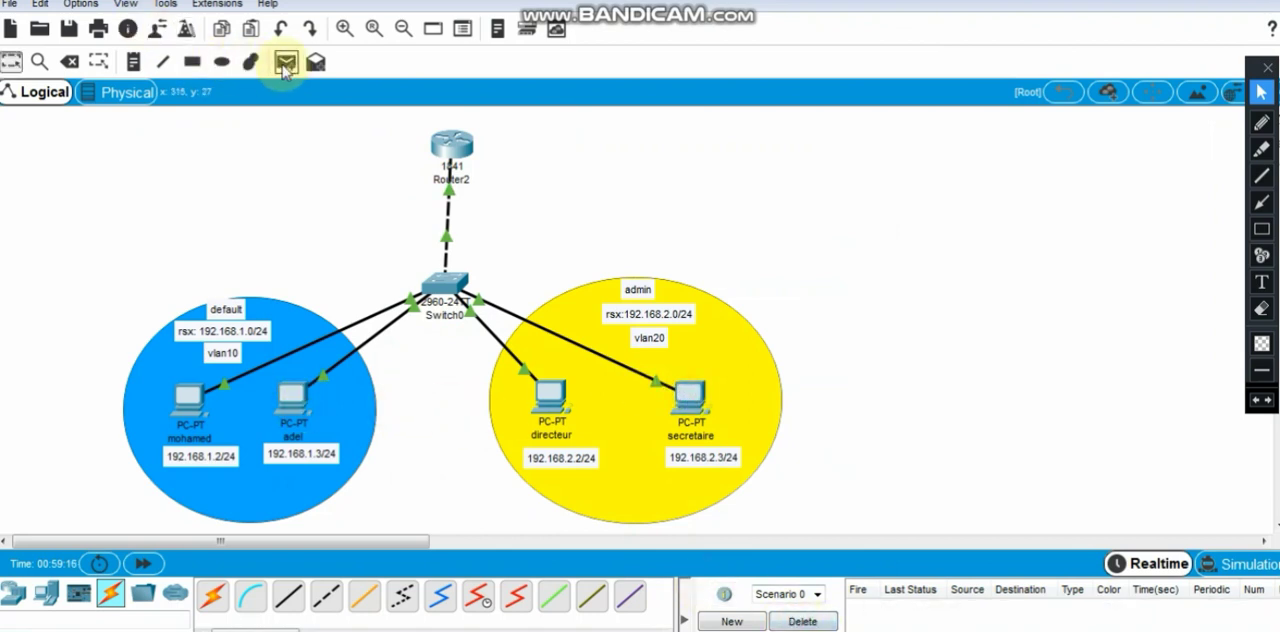
pyautogui.click(286, 62)
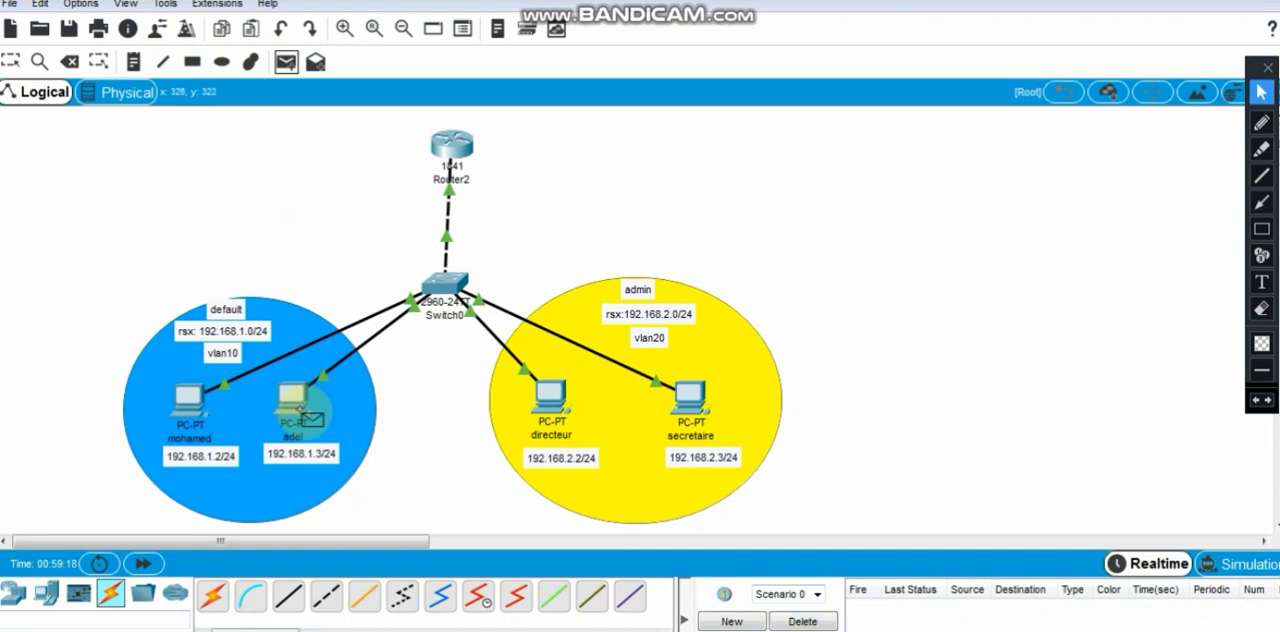
pyautogui.click(298, 405)
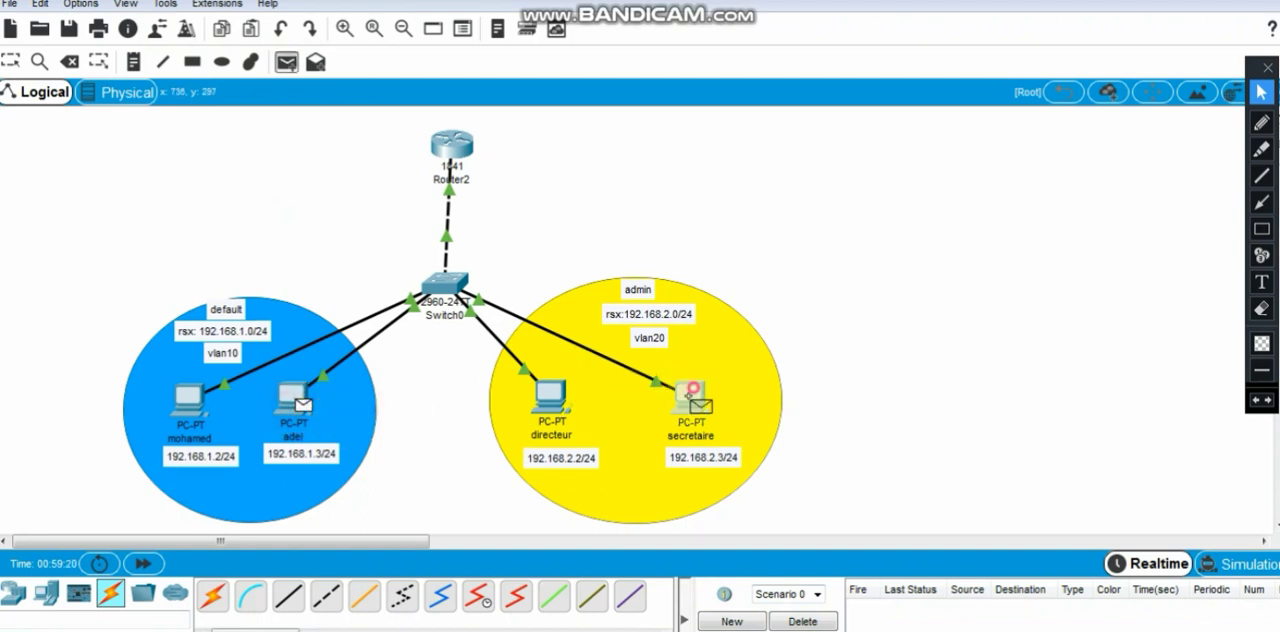
pyautogui.click(690, 388)
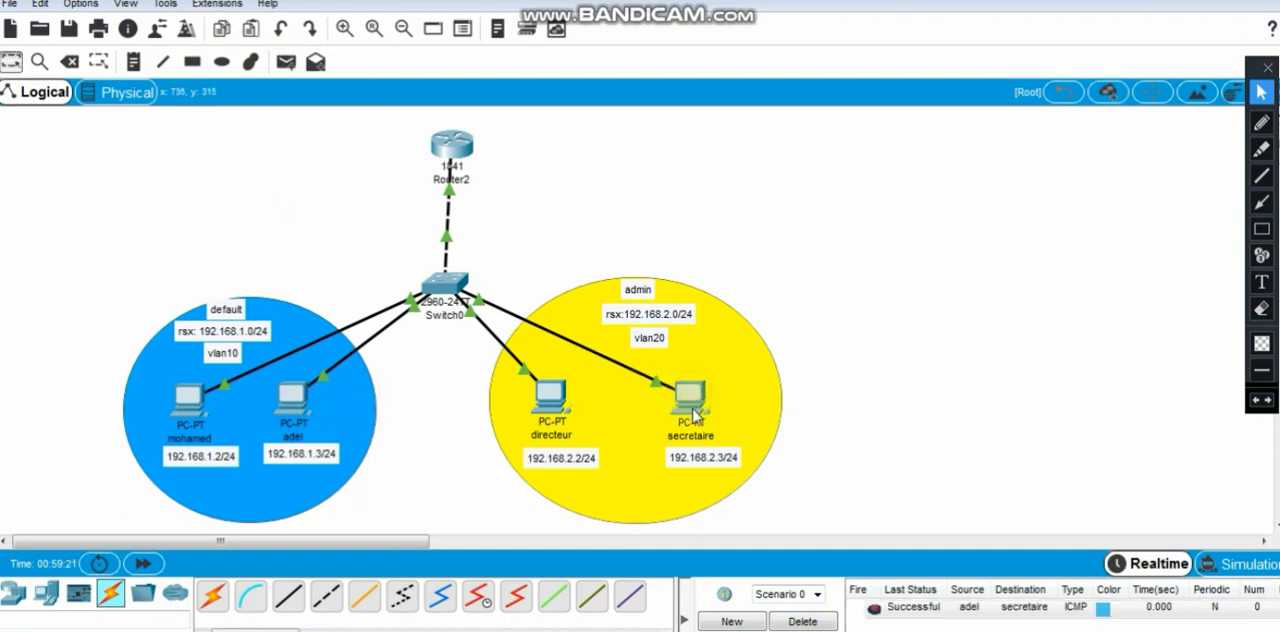
# - Clear the previous test scenario, test inter-VLAN connectivity with a simple PDU from the secretaire PC to the 192.168.1.2 PC, and delete that test
pyautogui.click(288, 63)
pyautogui.click(802, 621)
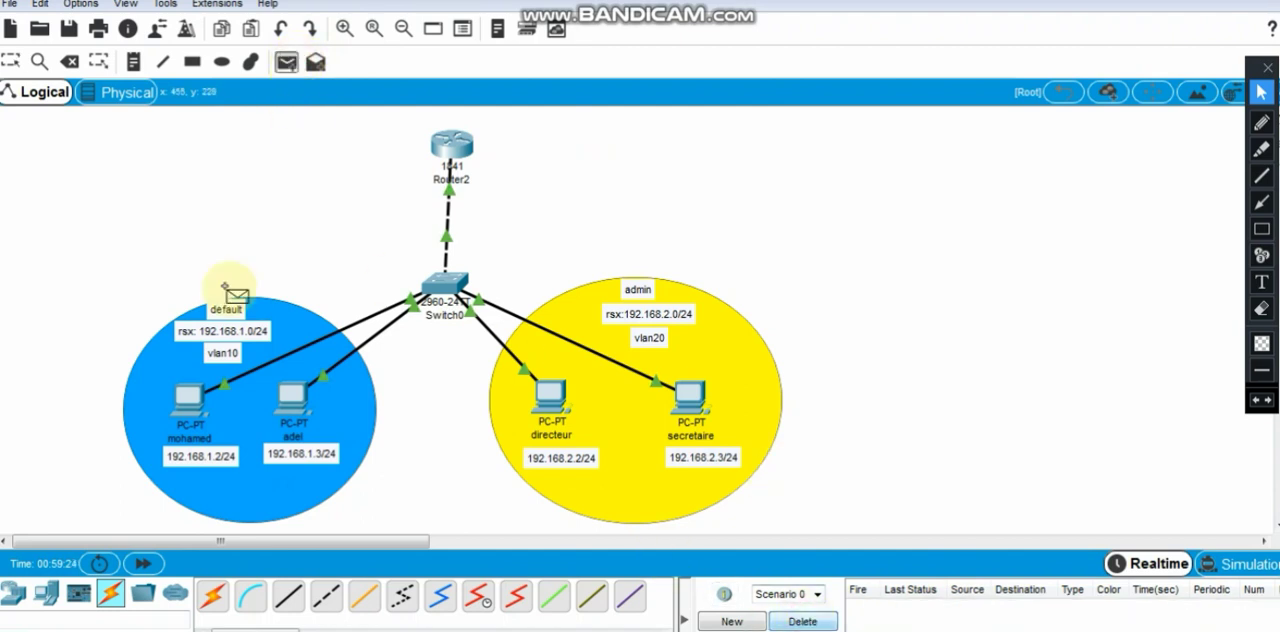
pyautogui.click(188, 398)
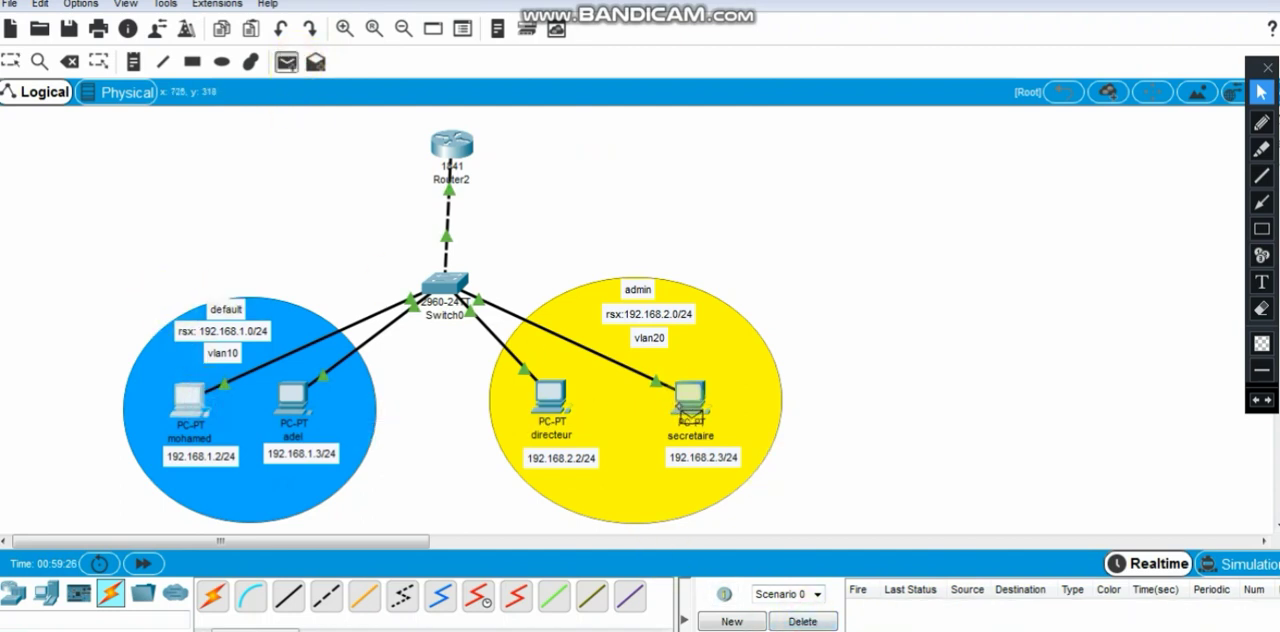
pyautogui.click(192, 402)
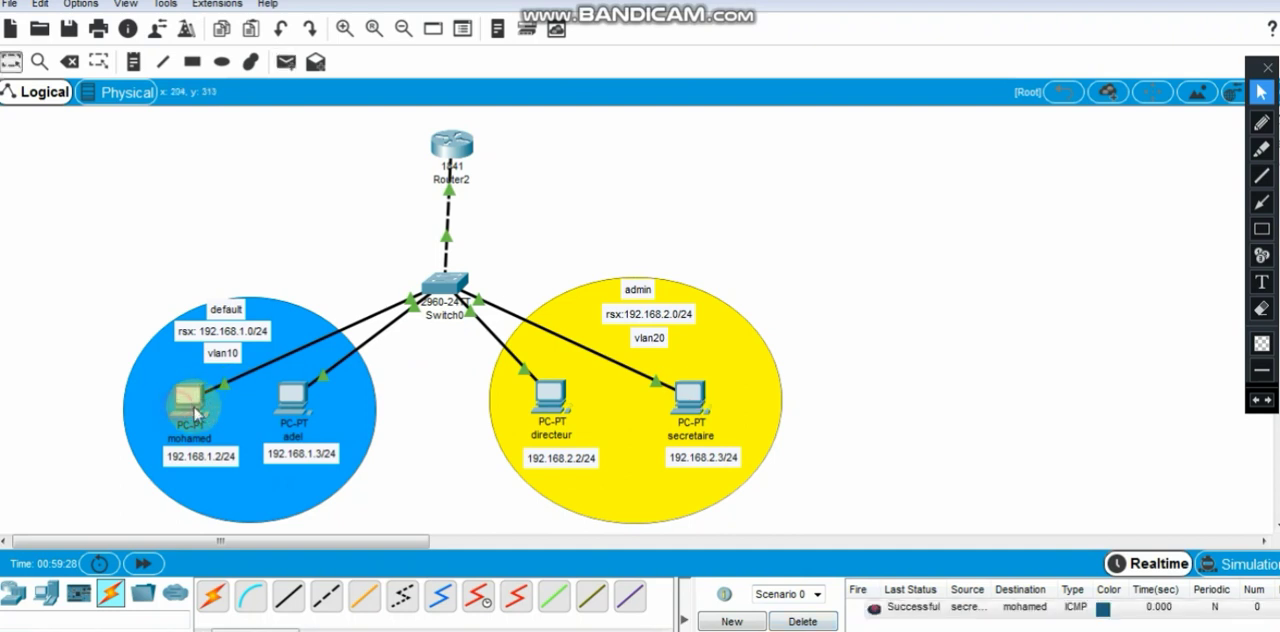
pyautogui.click(800, 621)
pyautogui.click(862, 252)
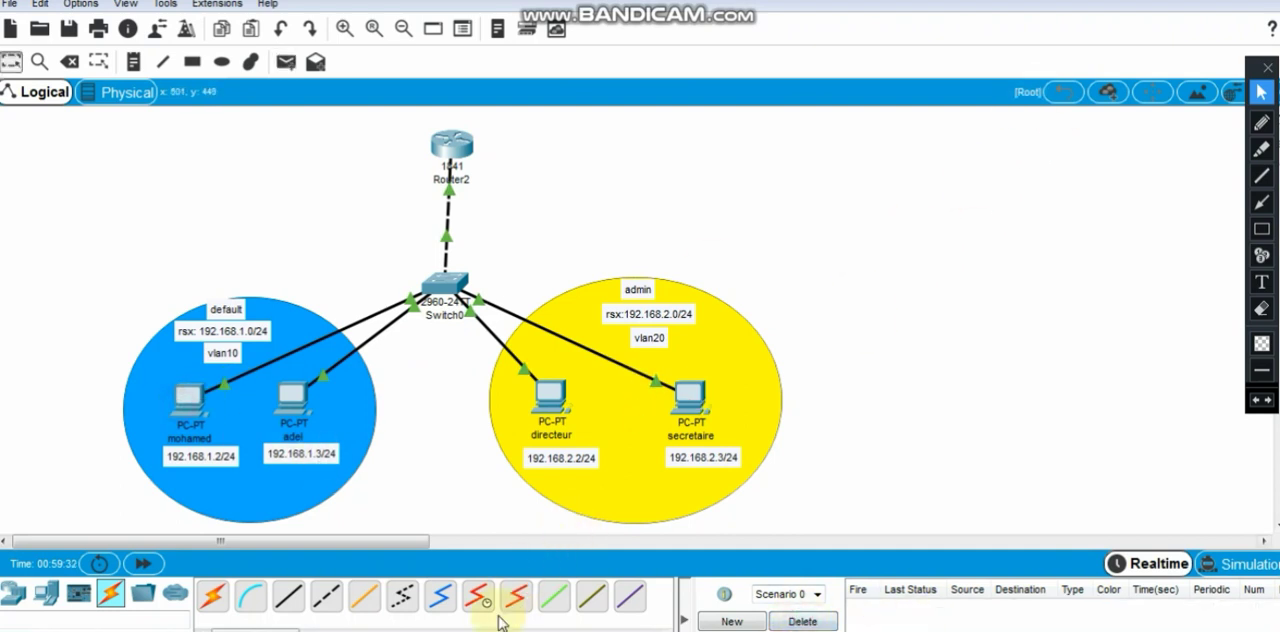
# - Switch to the lesson slides in Windows Photo Viewer and advance to the closing recap slide "Ce qu'on a couvert"
pyautogui.click(432, 626)
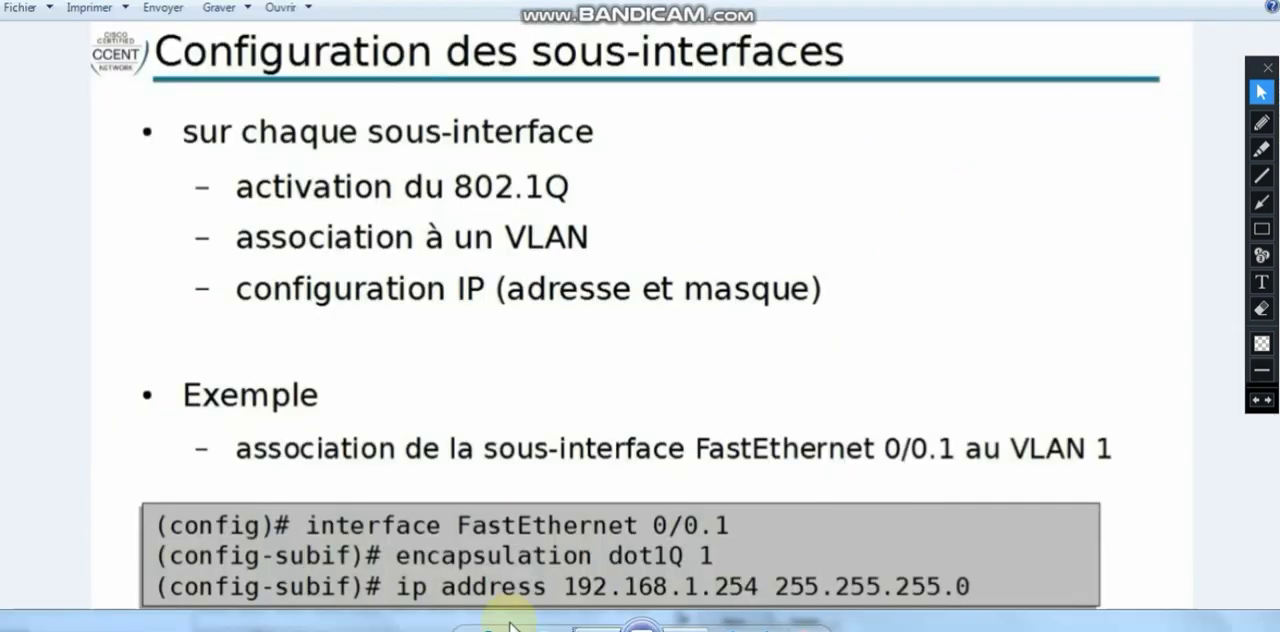
pyautogui.press('Right')
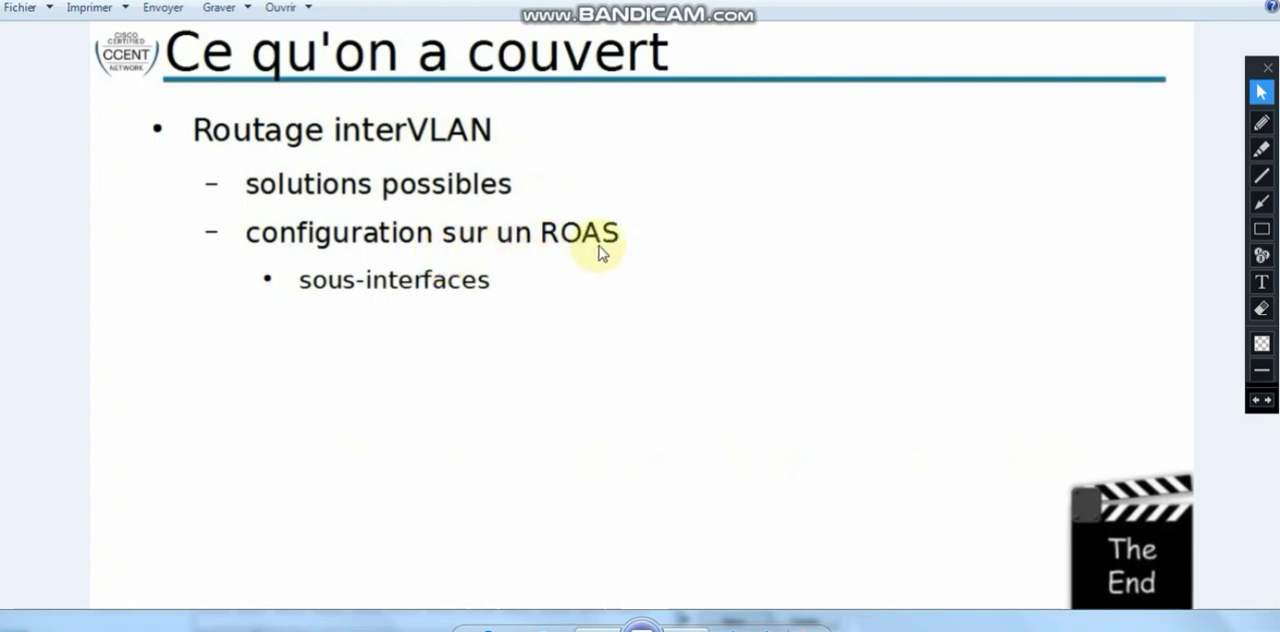
pyautogui.click(258, 272)
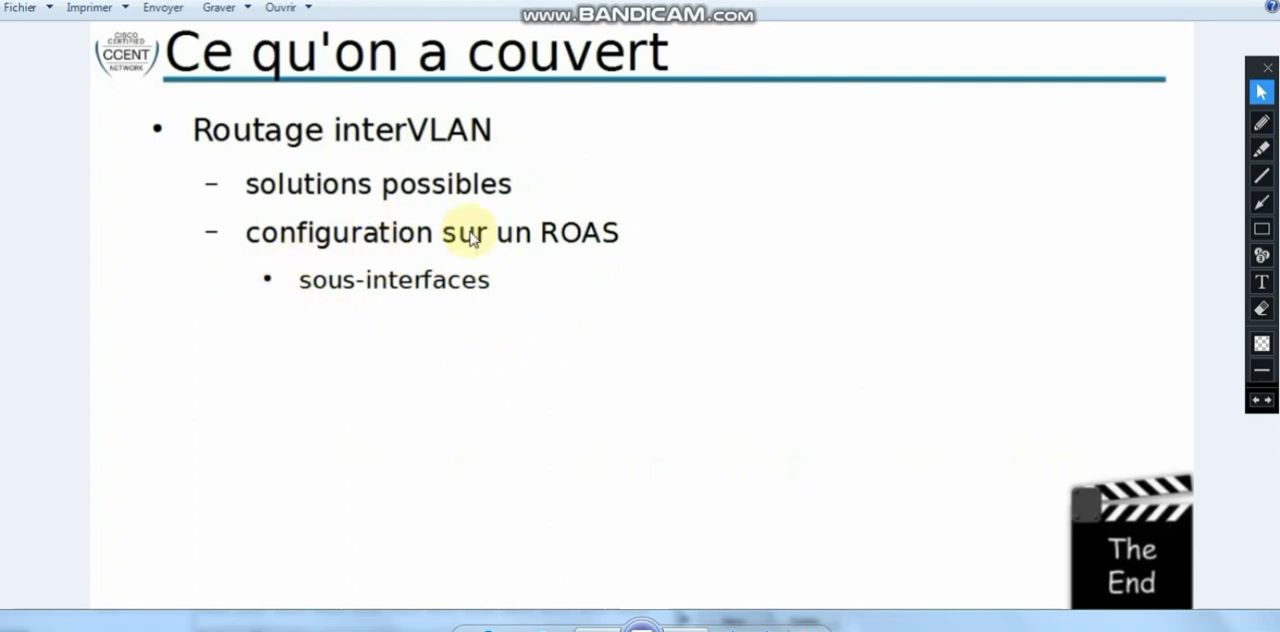